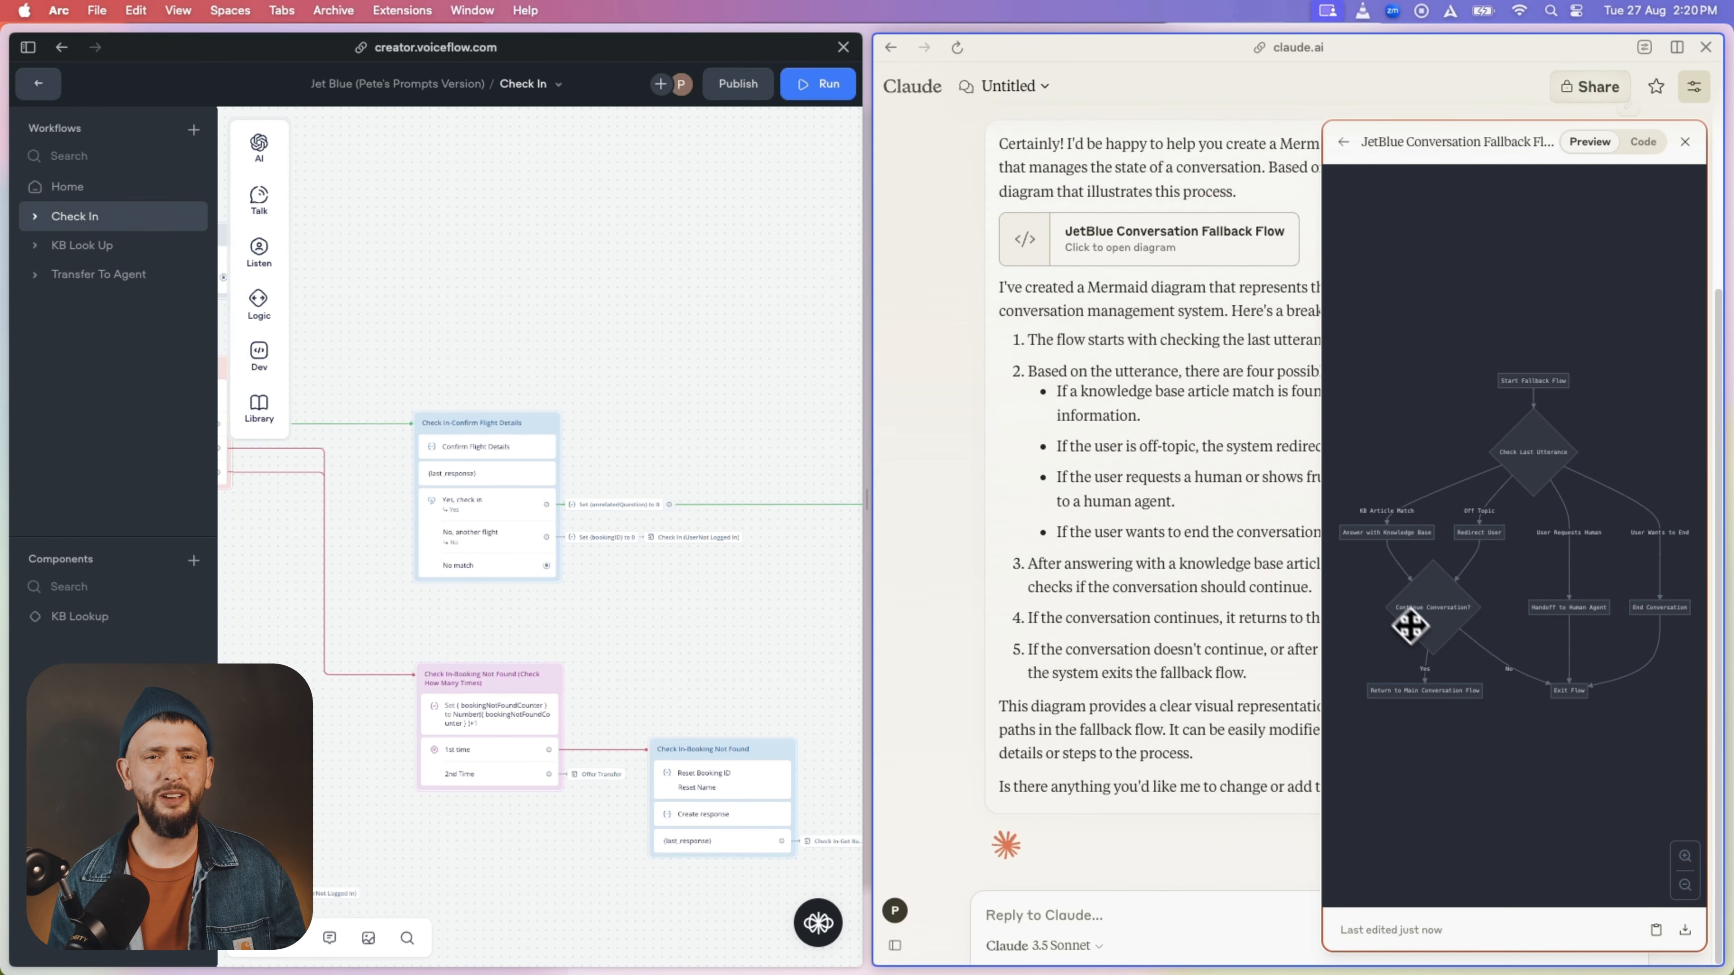
# Step: Widen the Claude pane to examine the full JetBlue Conversation Fallback Flow diagram
pyautogui.moveTo(861, 469)
pyautogui.moveTo(873, 507); pyautogui.dragTo(493, 525)
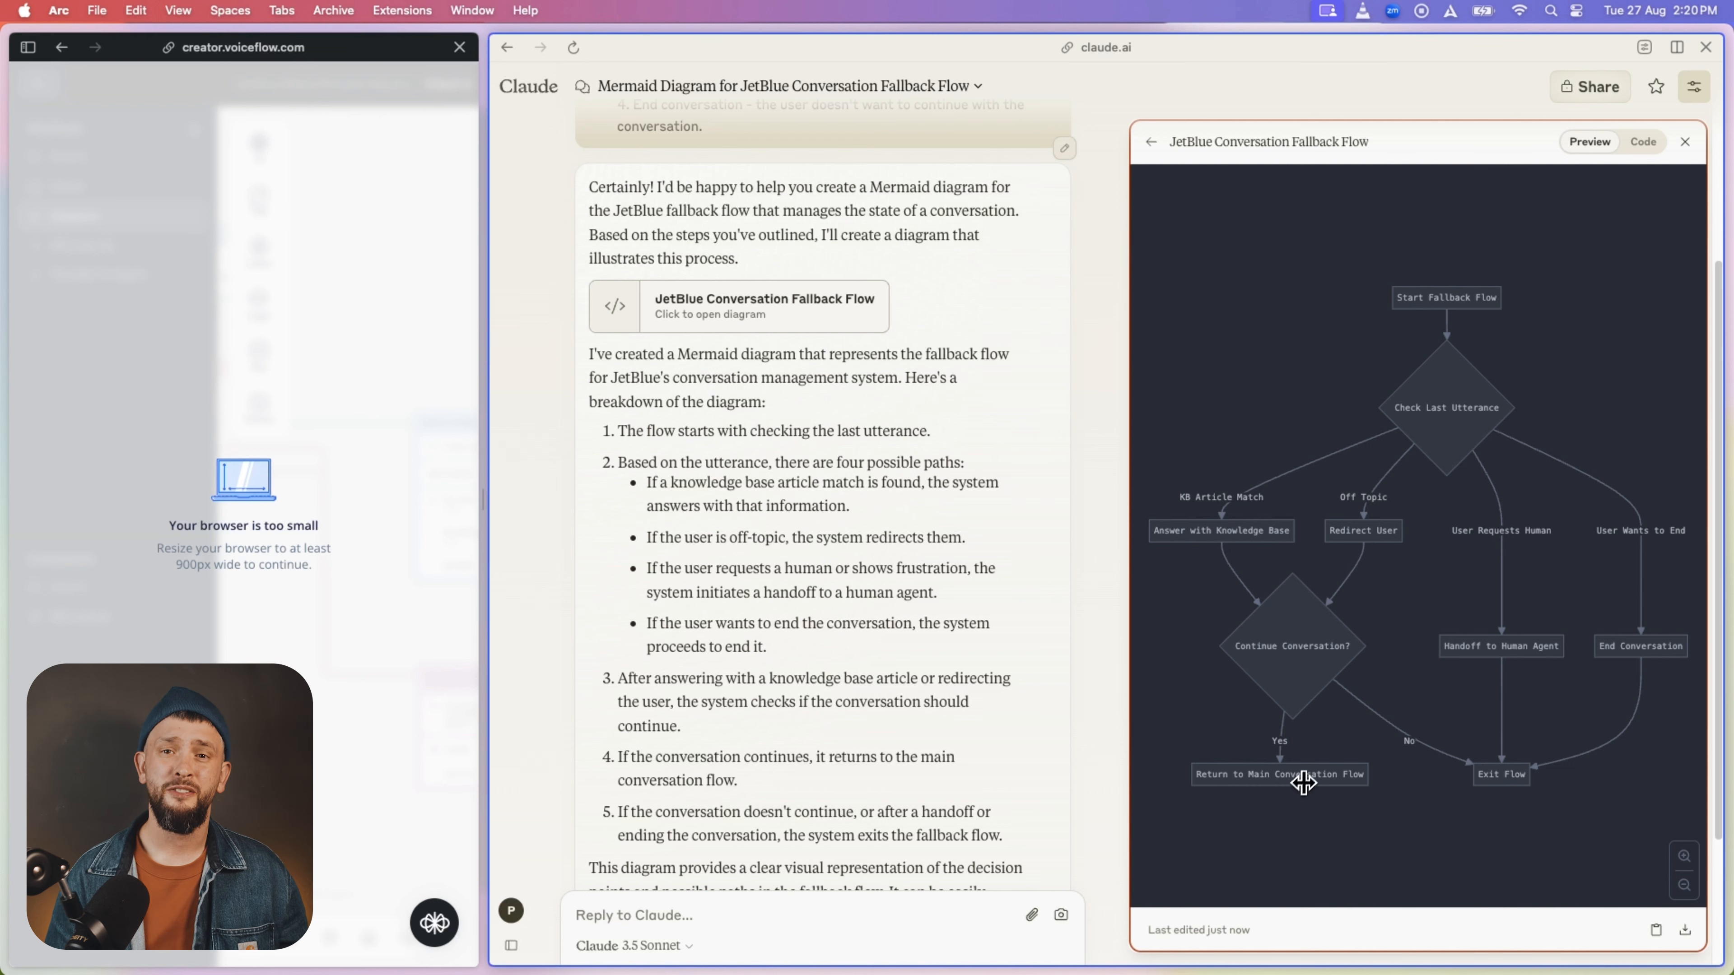
pyautogui.click(886, 950)
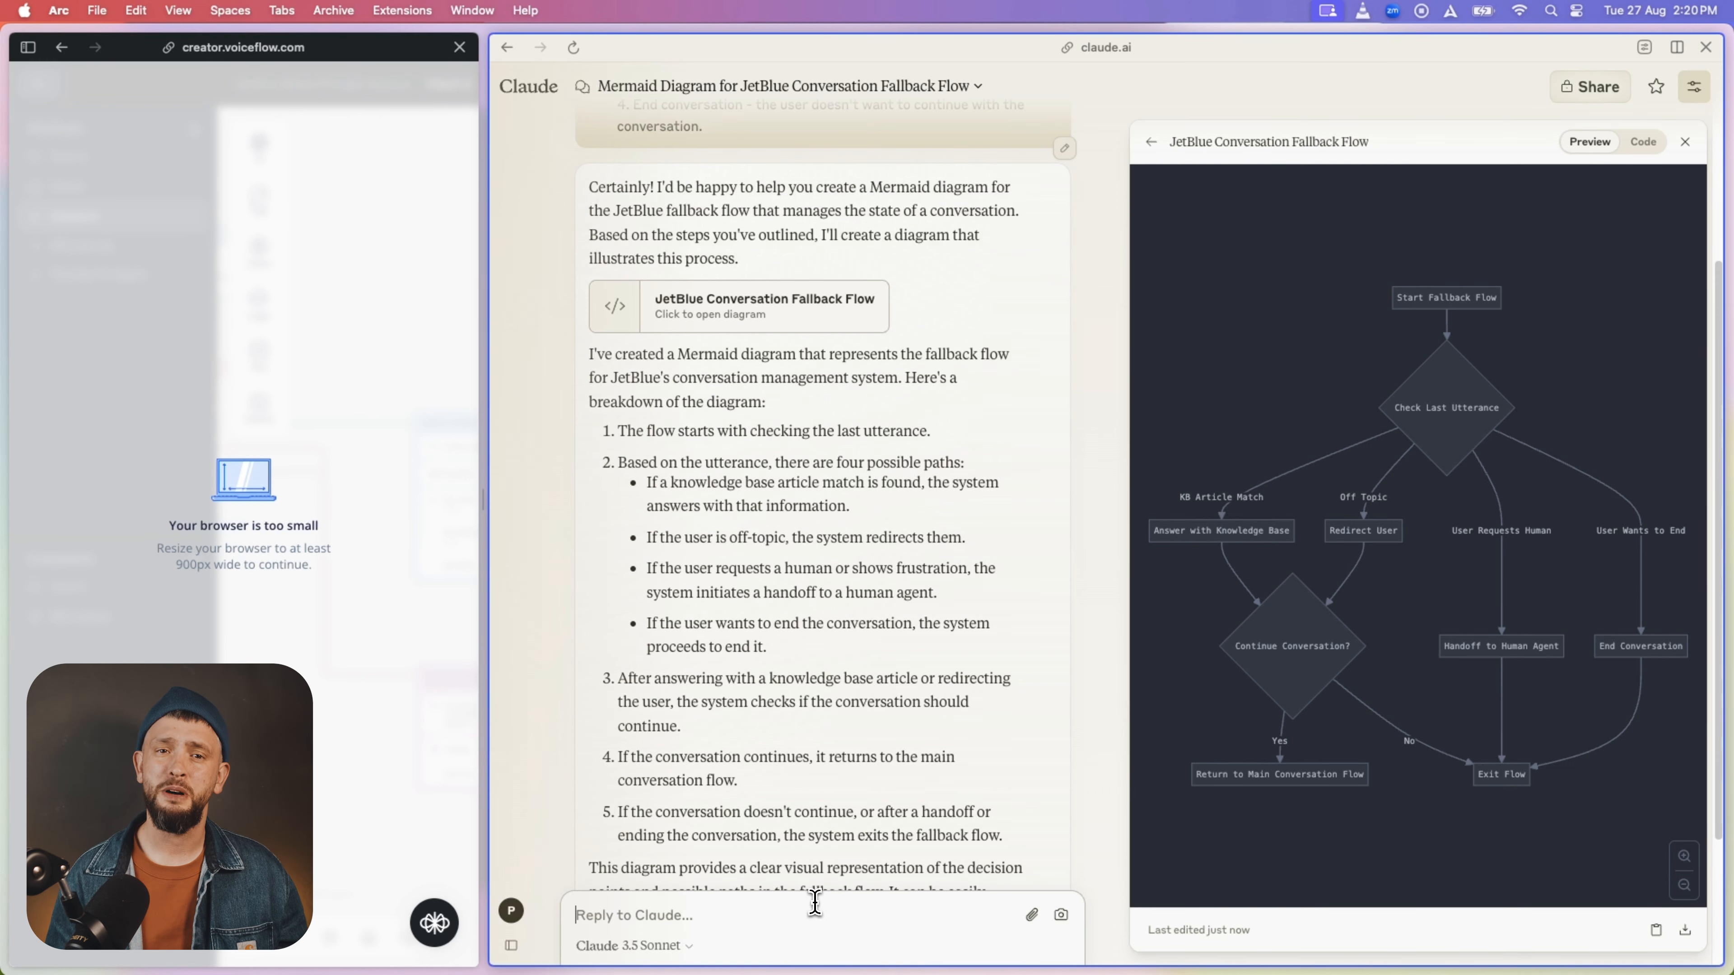
pyautogui.write('W')
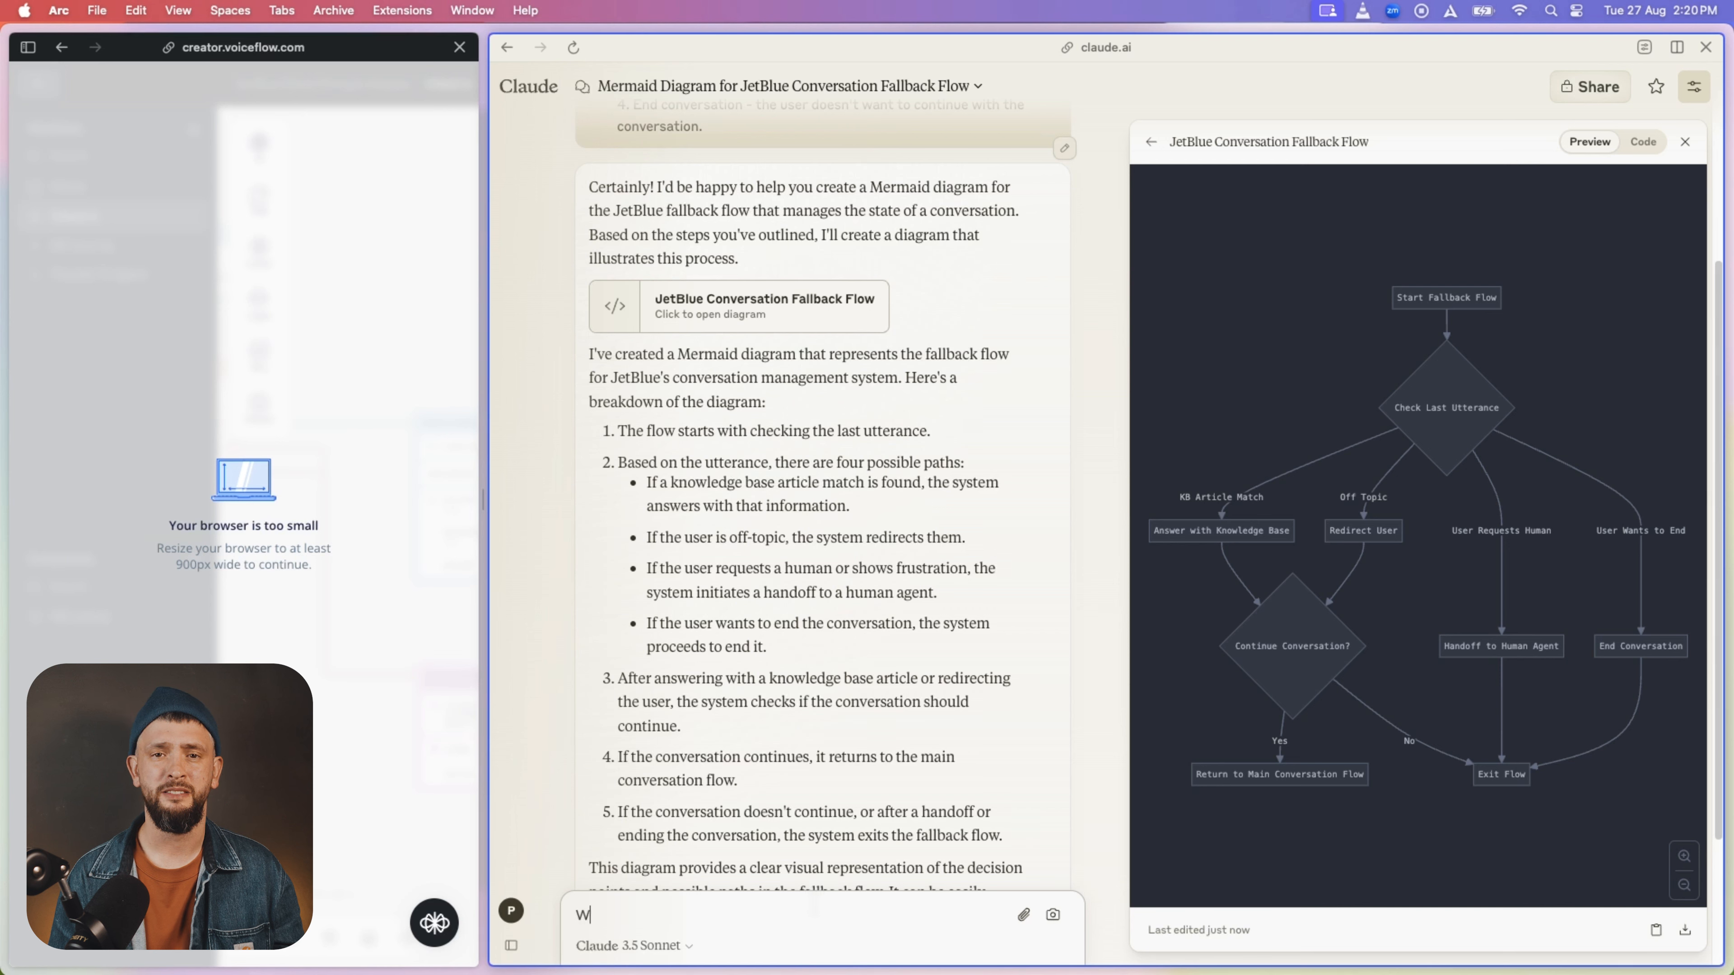
pyautogui.press('BackSpace')
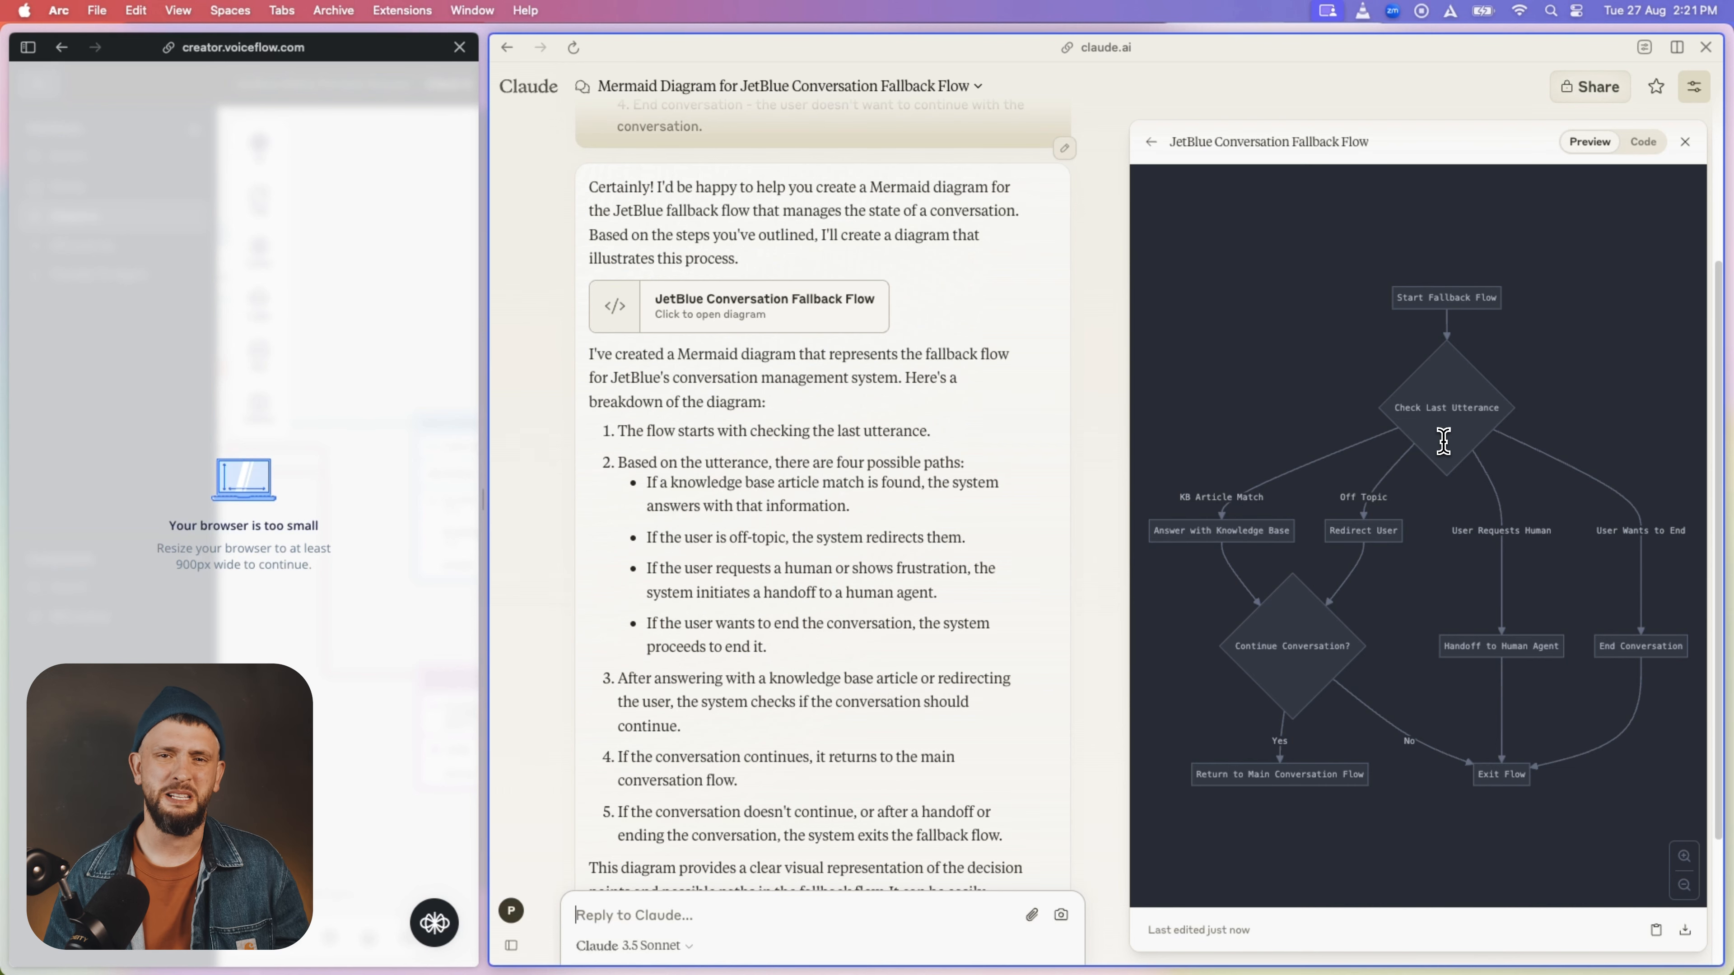
# Step: Widen the Voiceflow pane and create a new component named Fallback Flow
pyautogui.moveTo(483, 533); pyautogui.dragTo(974, 536)
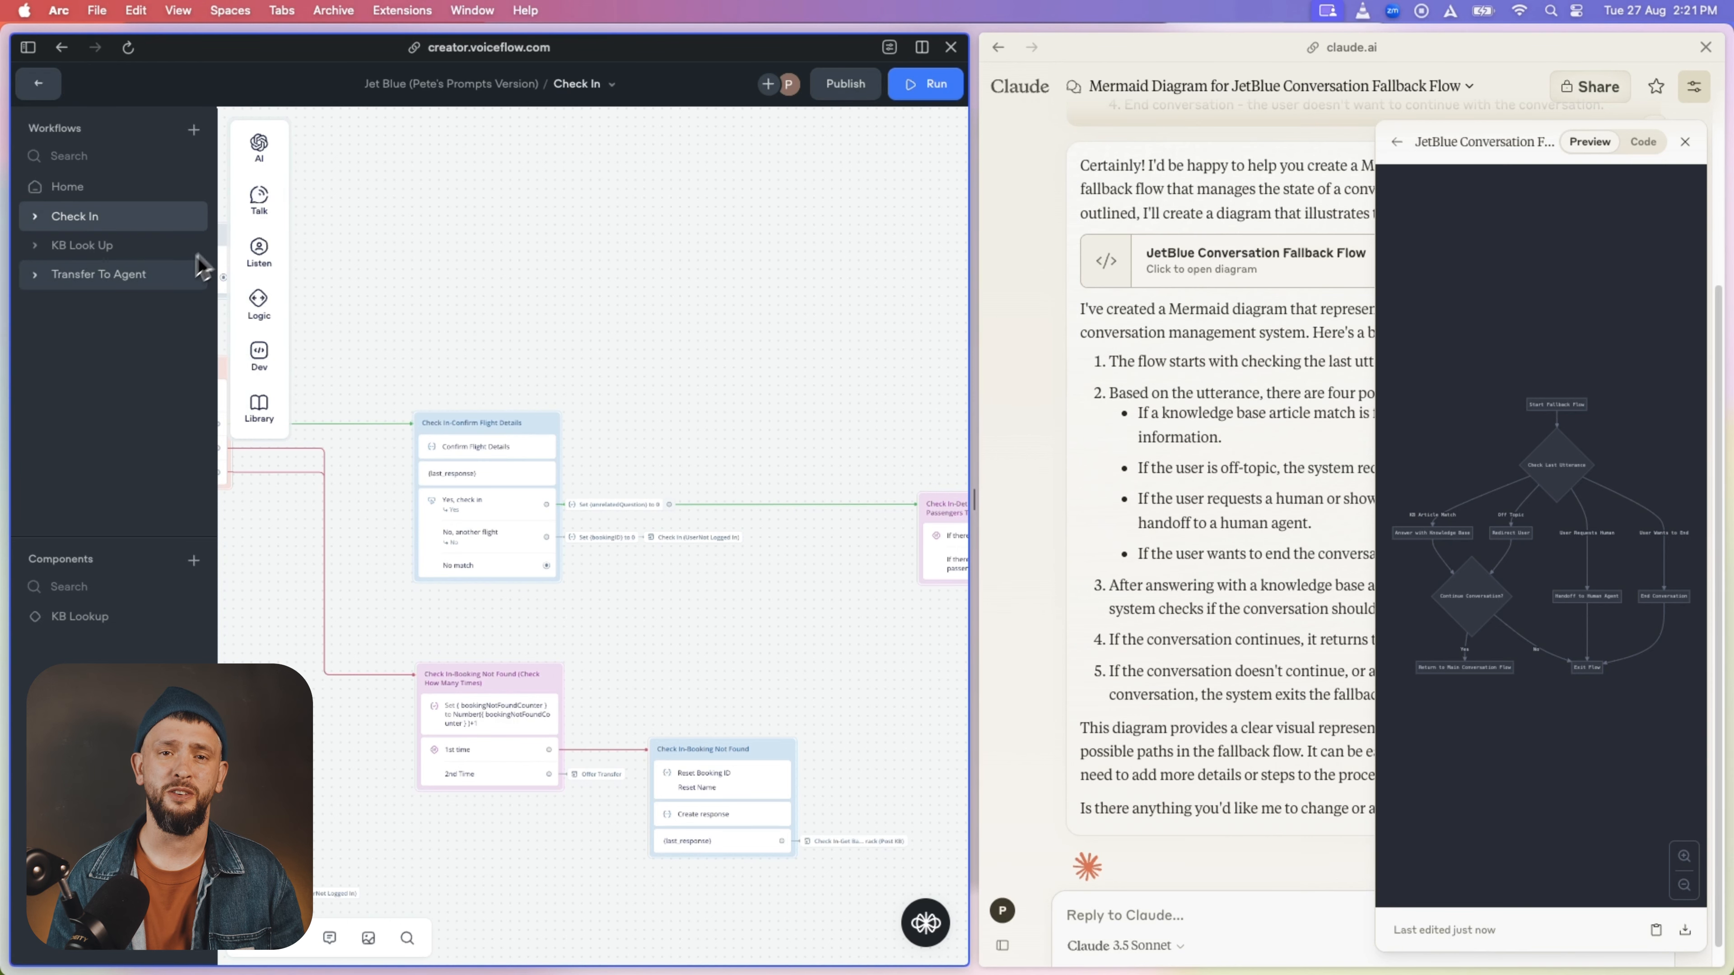
pyautogui.click(194, 562)
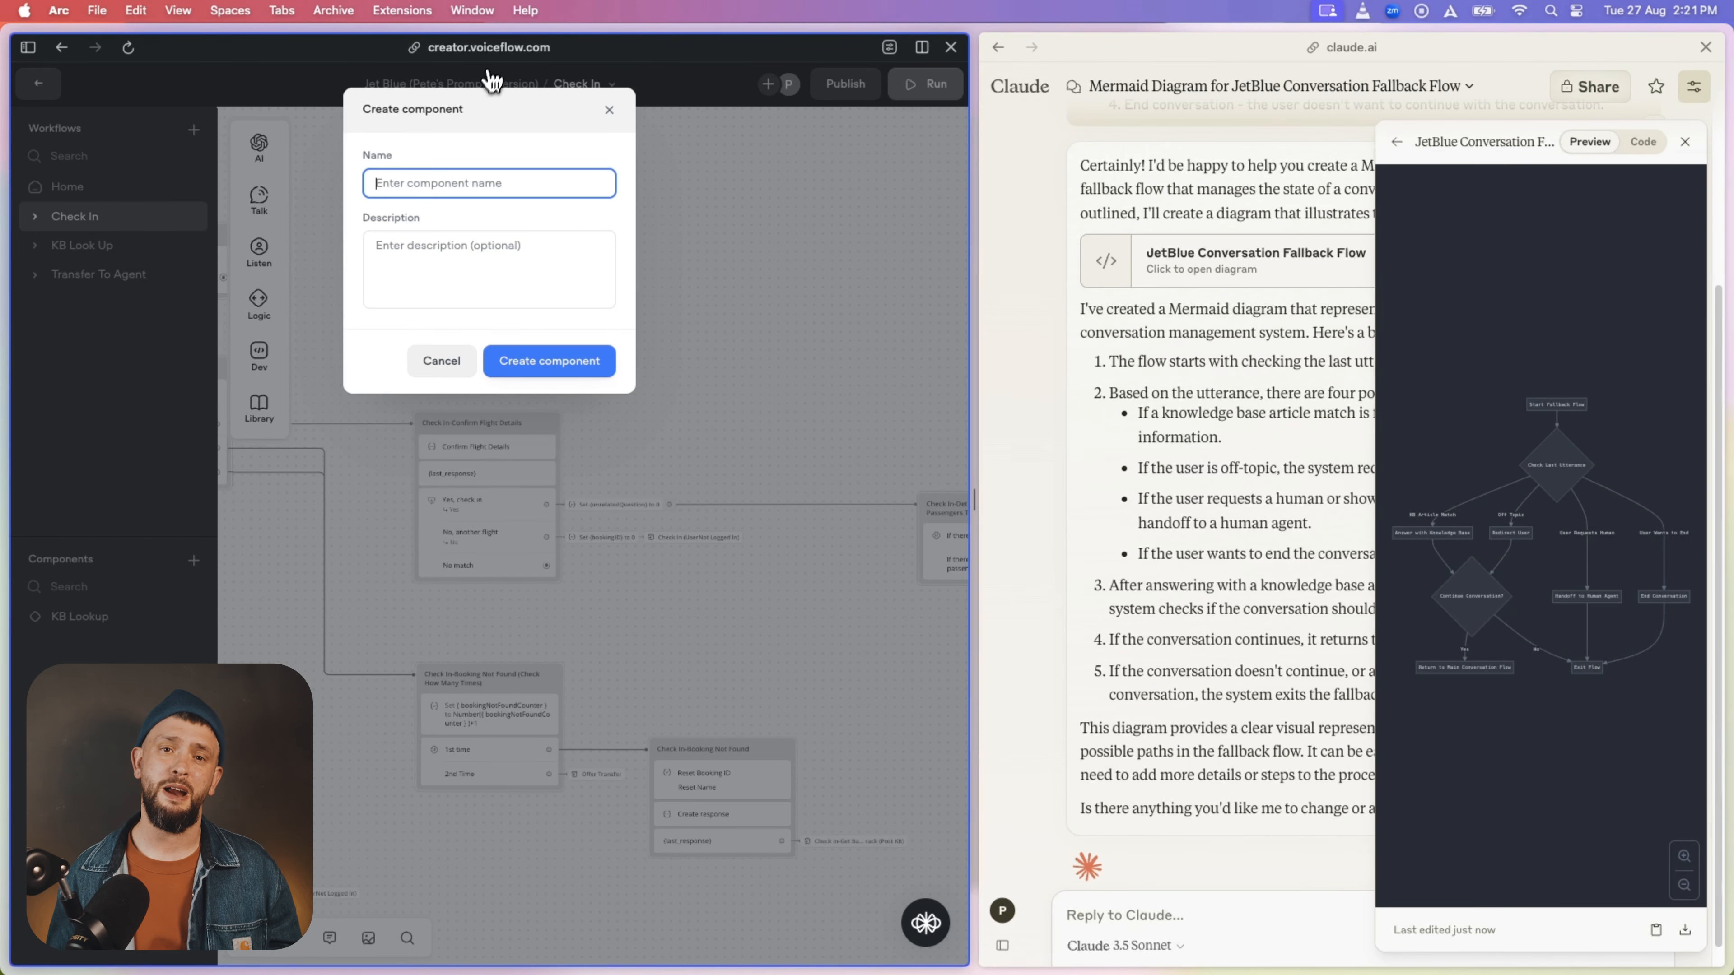
pyautogui.write('Fallback Flow')
pyautogui.click(591, 369)
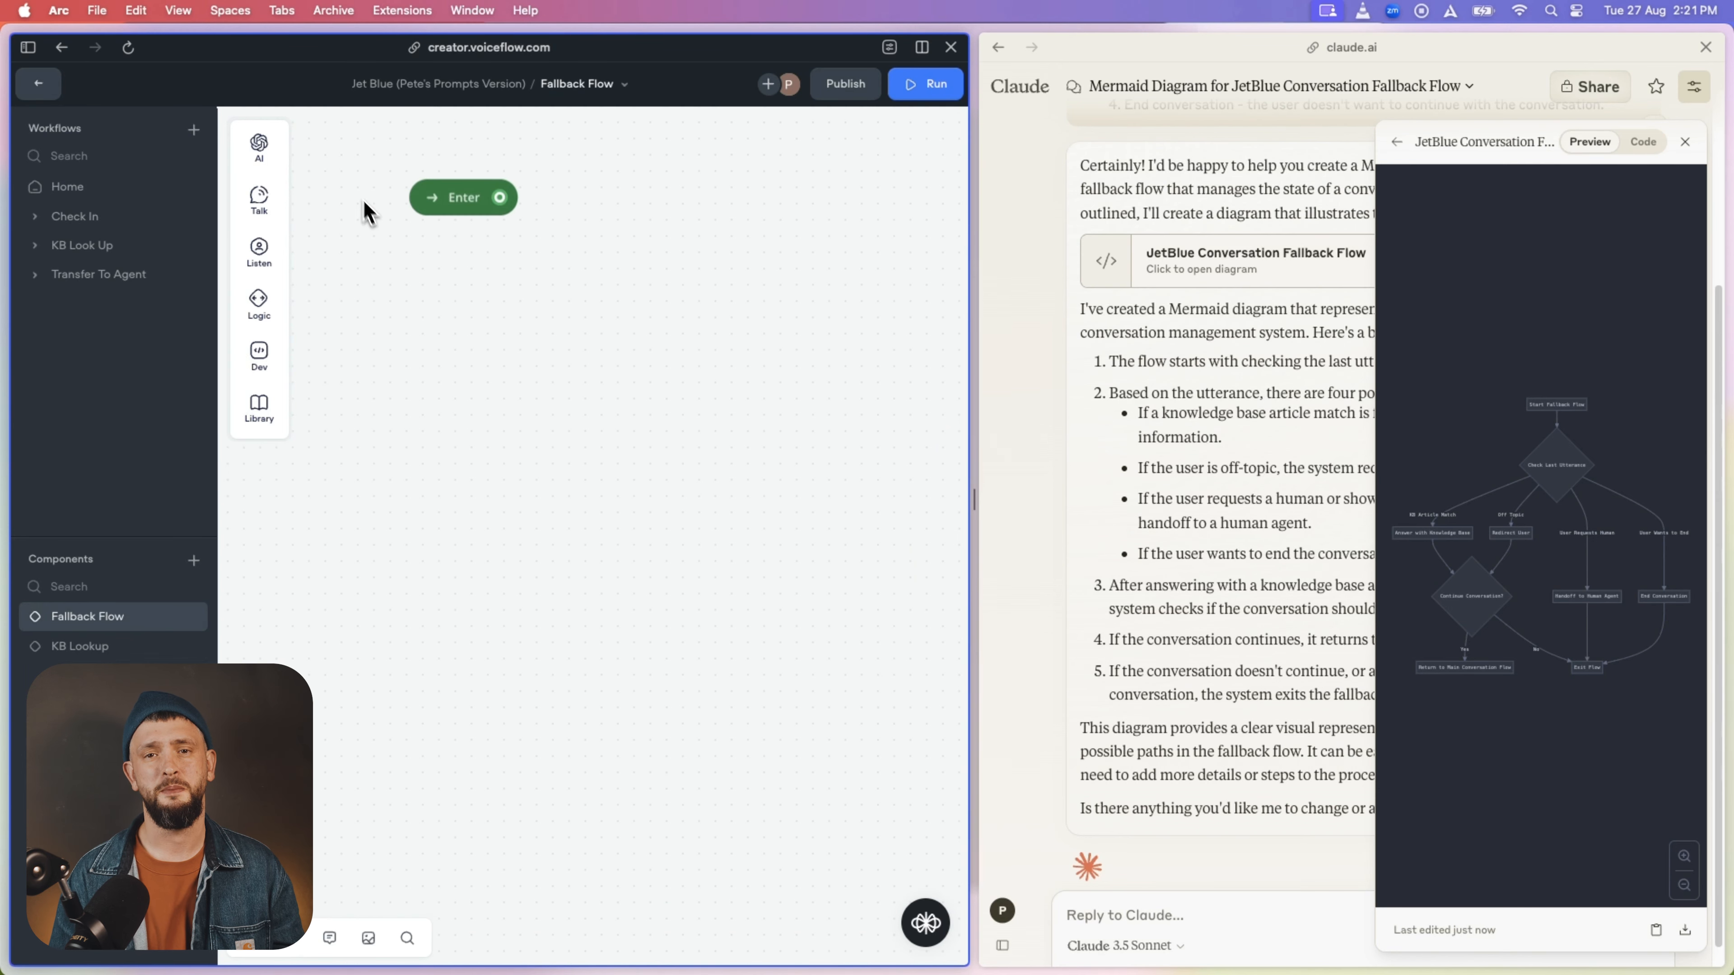
# Step: Add a Set AI block to the Fallback Flow canvas and link it from the Enter block
pyautogui.moveTo(274, 148)
pyautogui.moveTo(348, 174); pyautogui.dragTo(561, 229)
pyautogui.click(544, 359)
pyautogui.moveTo(372, 207); pyautogui.dragTo(599, 212)
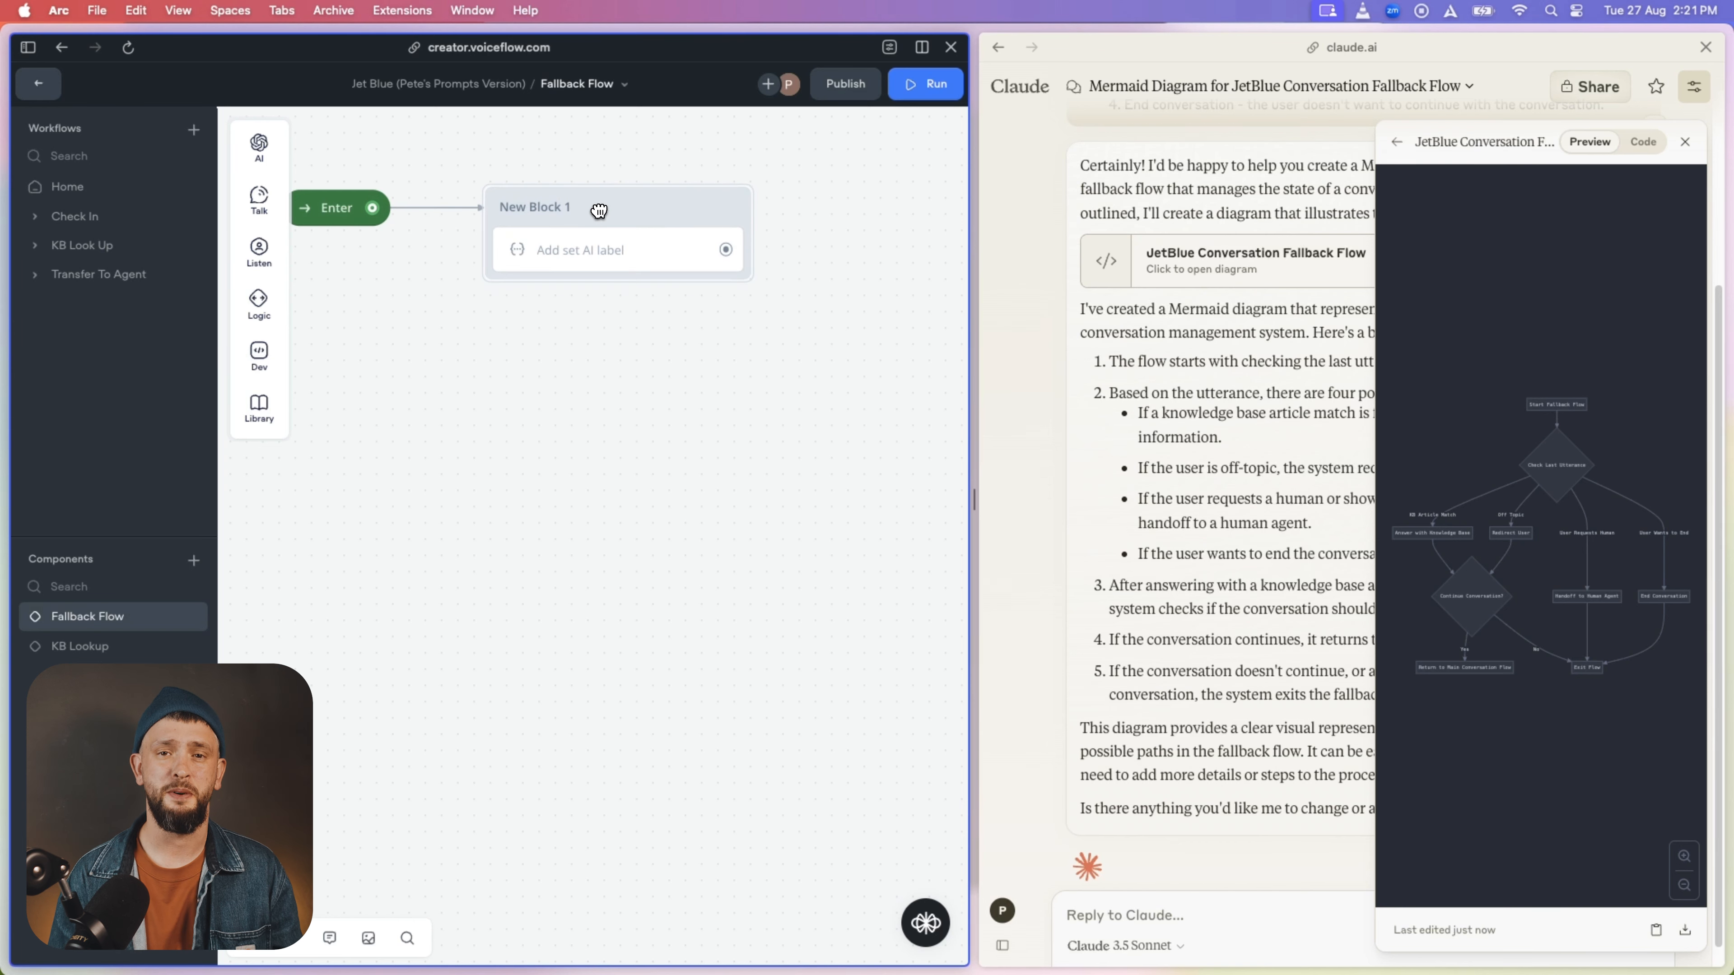
# Step: Label the Set AI step "Analyse Fallback", correcting the spelling
pyautogui.click(573, 263)
pyautogui.click(753, 187)
pyautogui.write('Anal')
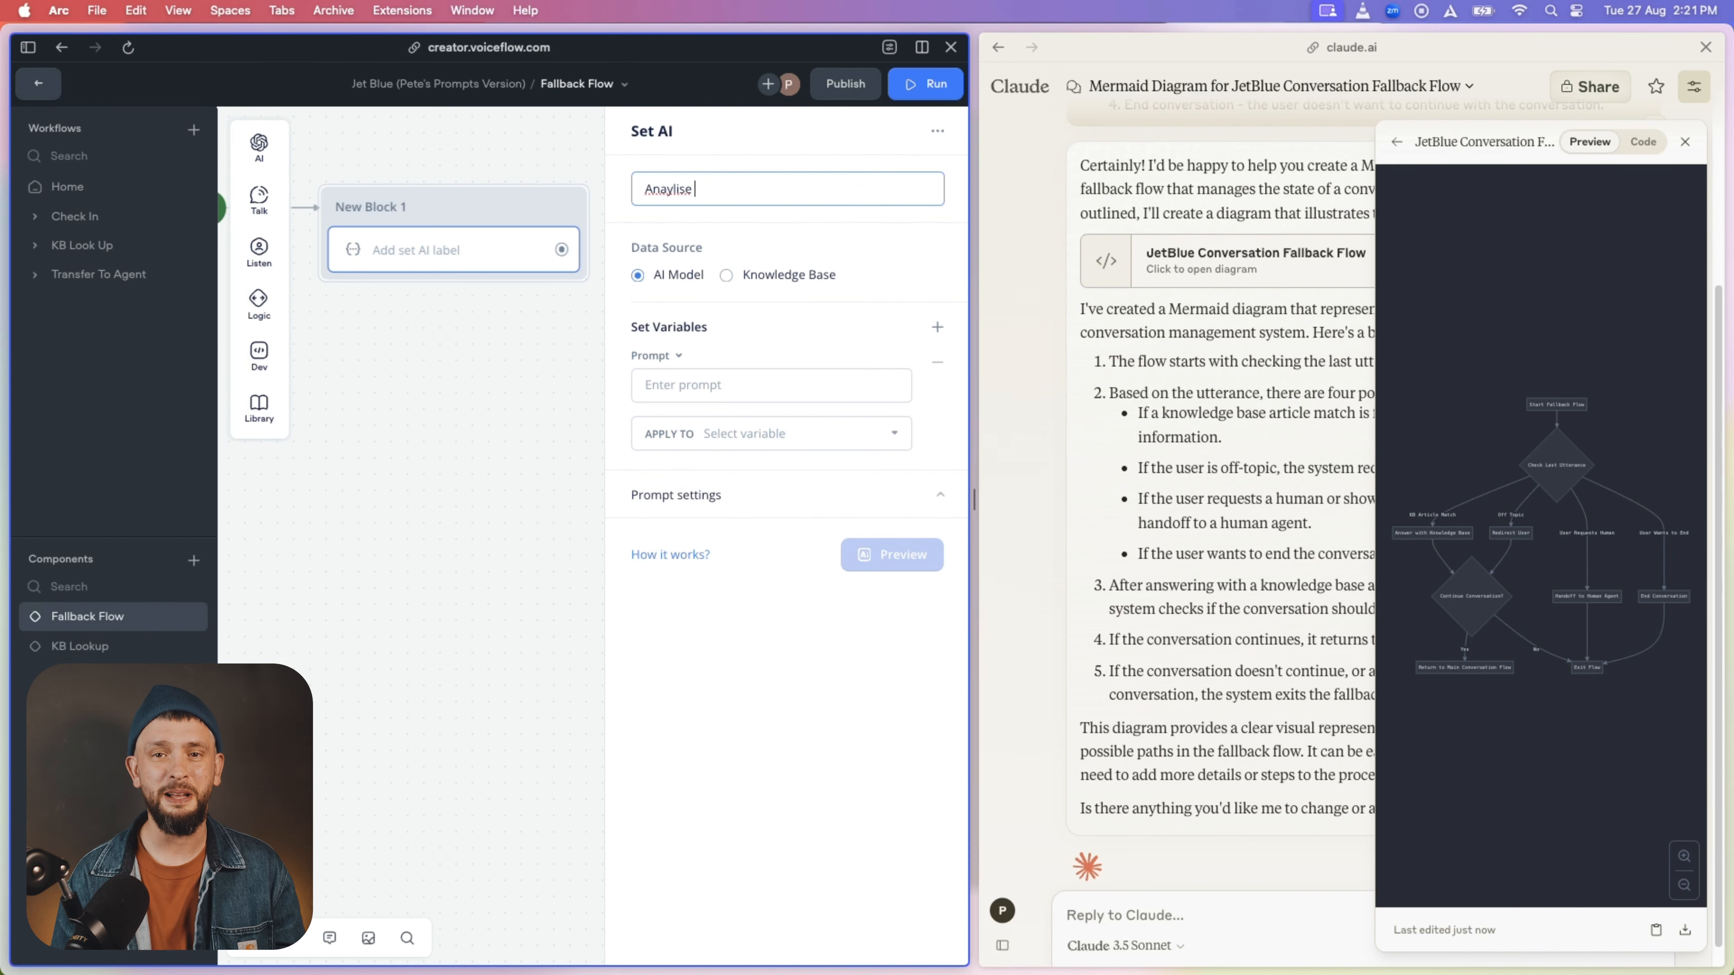
pyautogui.write('k')
pyautogui.rightClick(667, 193)
pyautogui.click(747, 201)
# Step: Add a Condition step beneath Analyse Fallback and label its first path "Answer question with KB"
pyautogui.moveTo(261, 319)
pyautogui.moveTo(348, 301); pyautogui.dragTo(514, 267)
pyautogui.click(700, 218)
pyautogui.write('Answer que')
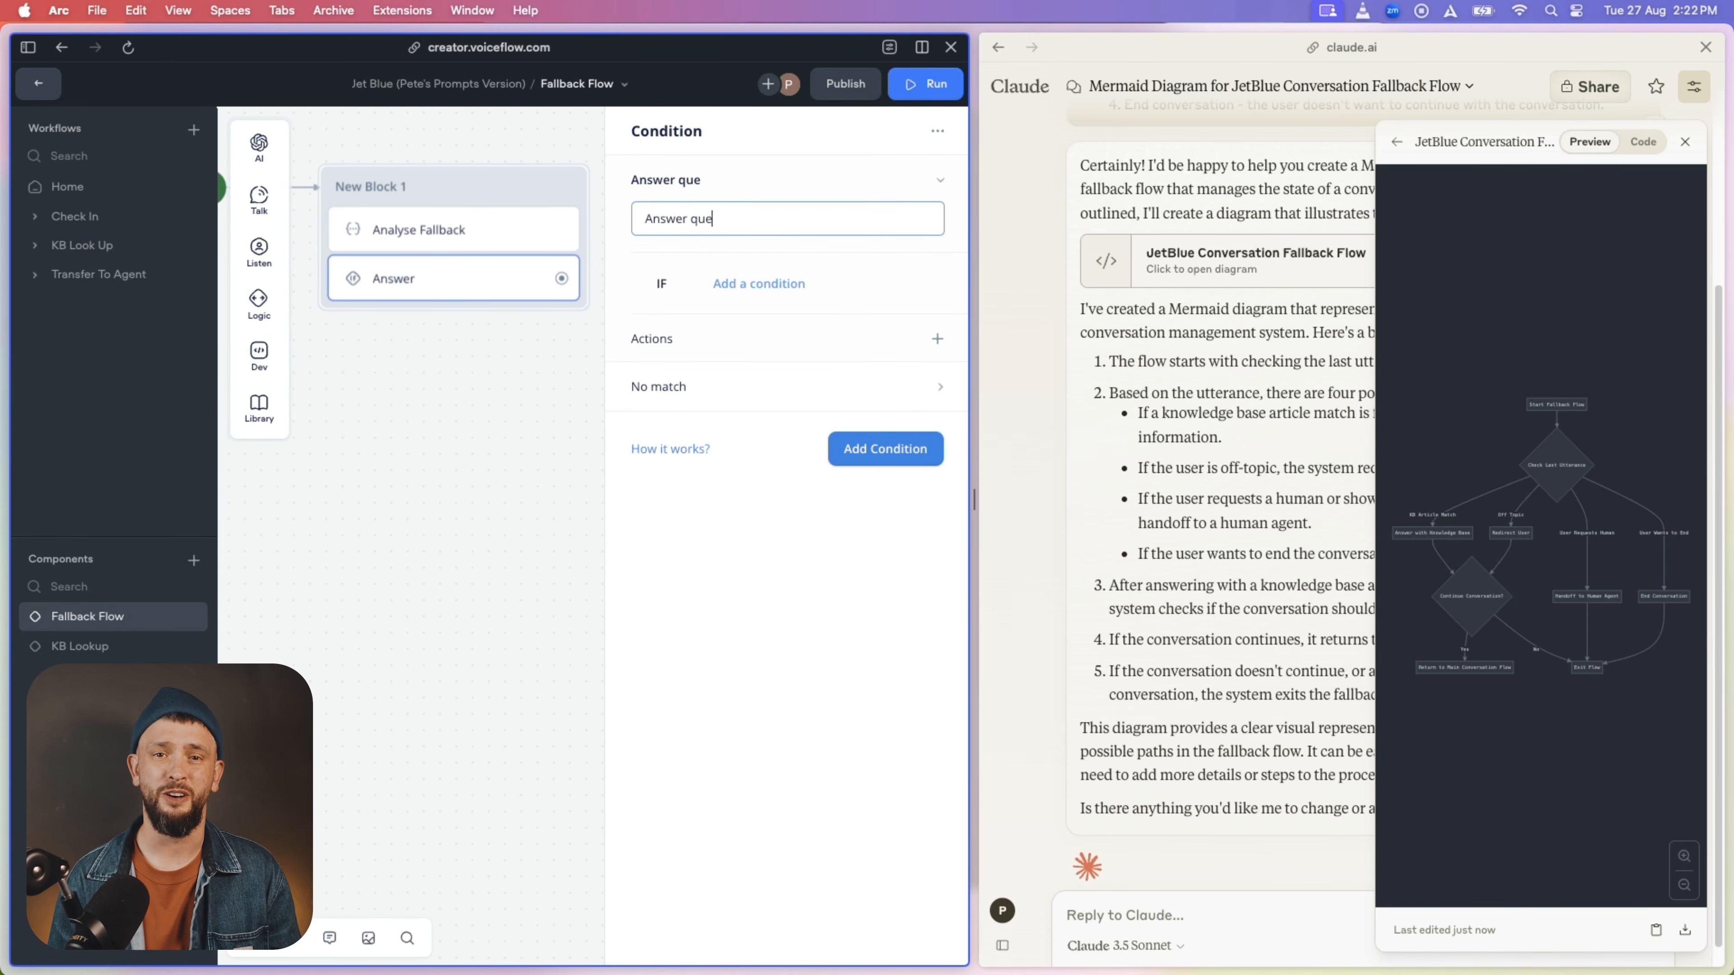
pyautogui.write('stion with KB')
# Step: Add two more condition paths labelled "Unrelated - Try Redirect" and "User Wants To Speak With A Human"
pyautogui.click(862, 448)
pyautogui.click(700, 418)
pyautogui.write('Unrelated - Try Redirect')
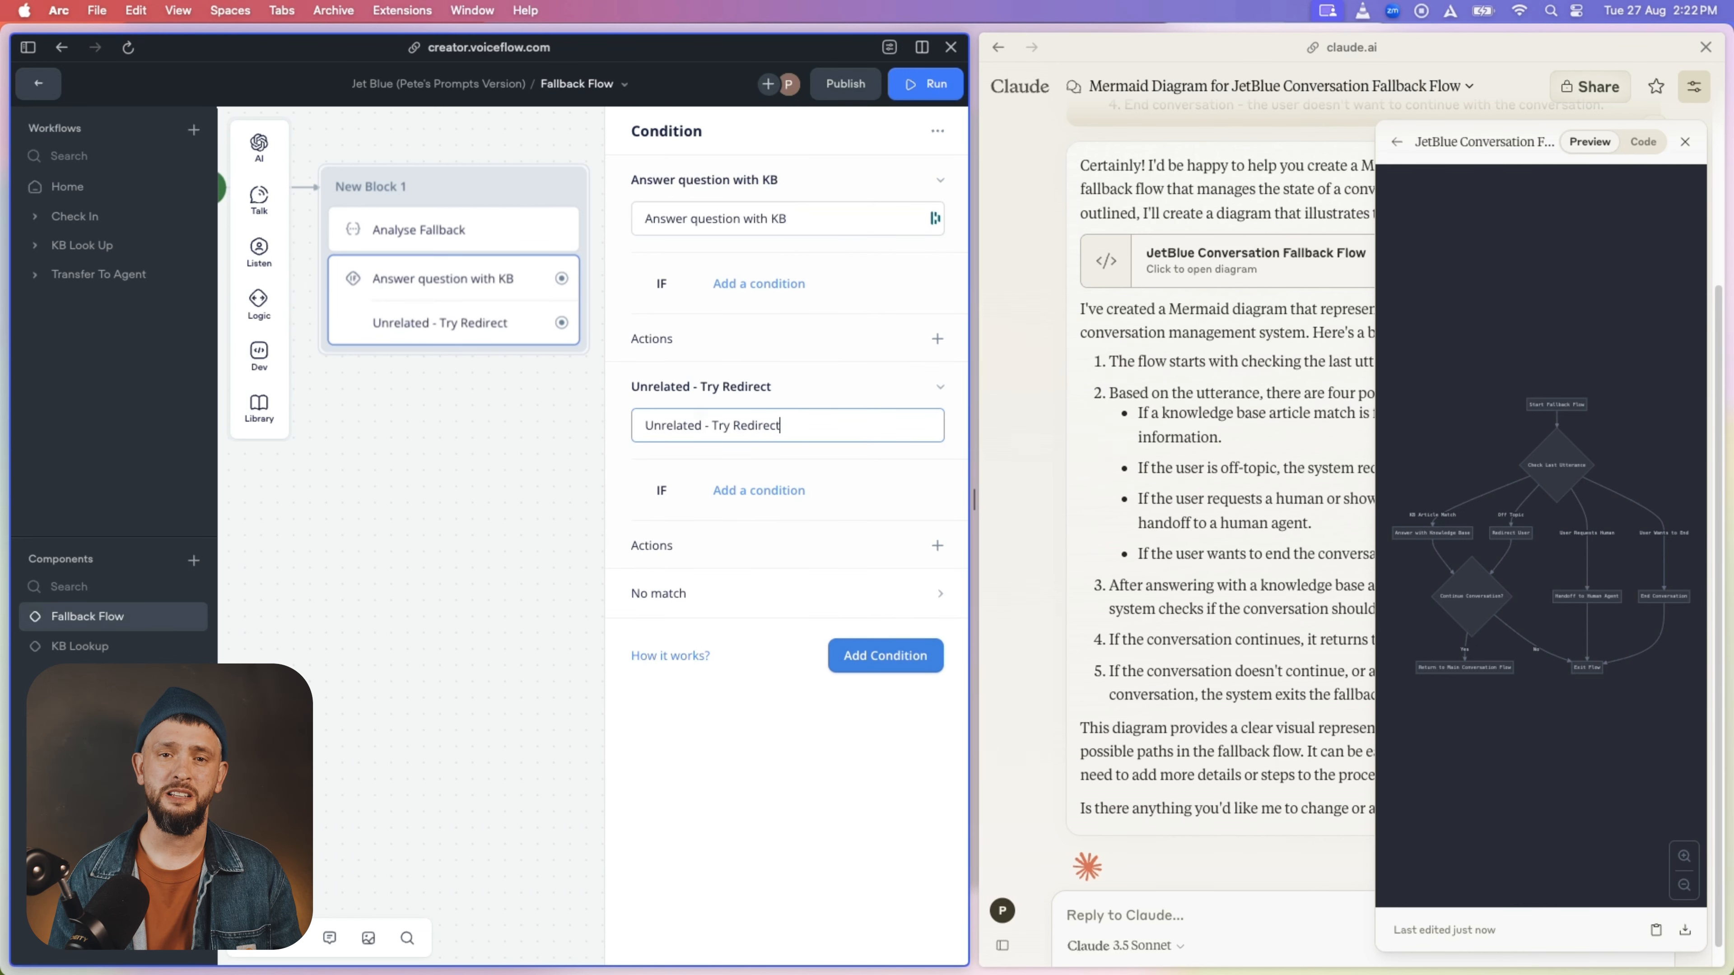
pyautogui.click(885, 656)
pyautogui.click(689, 630)
pyautogui.write('User Wants To Speak With A Human')
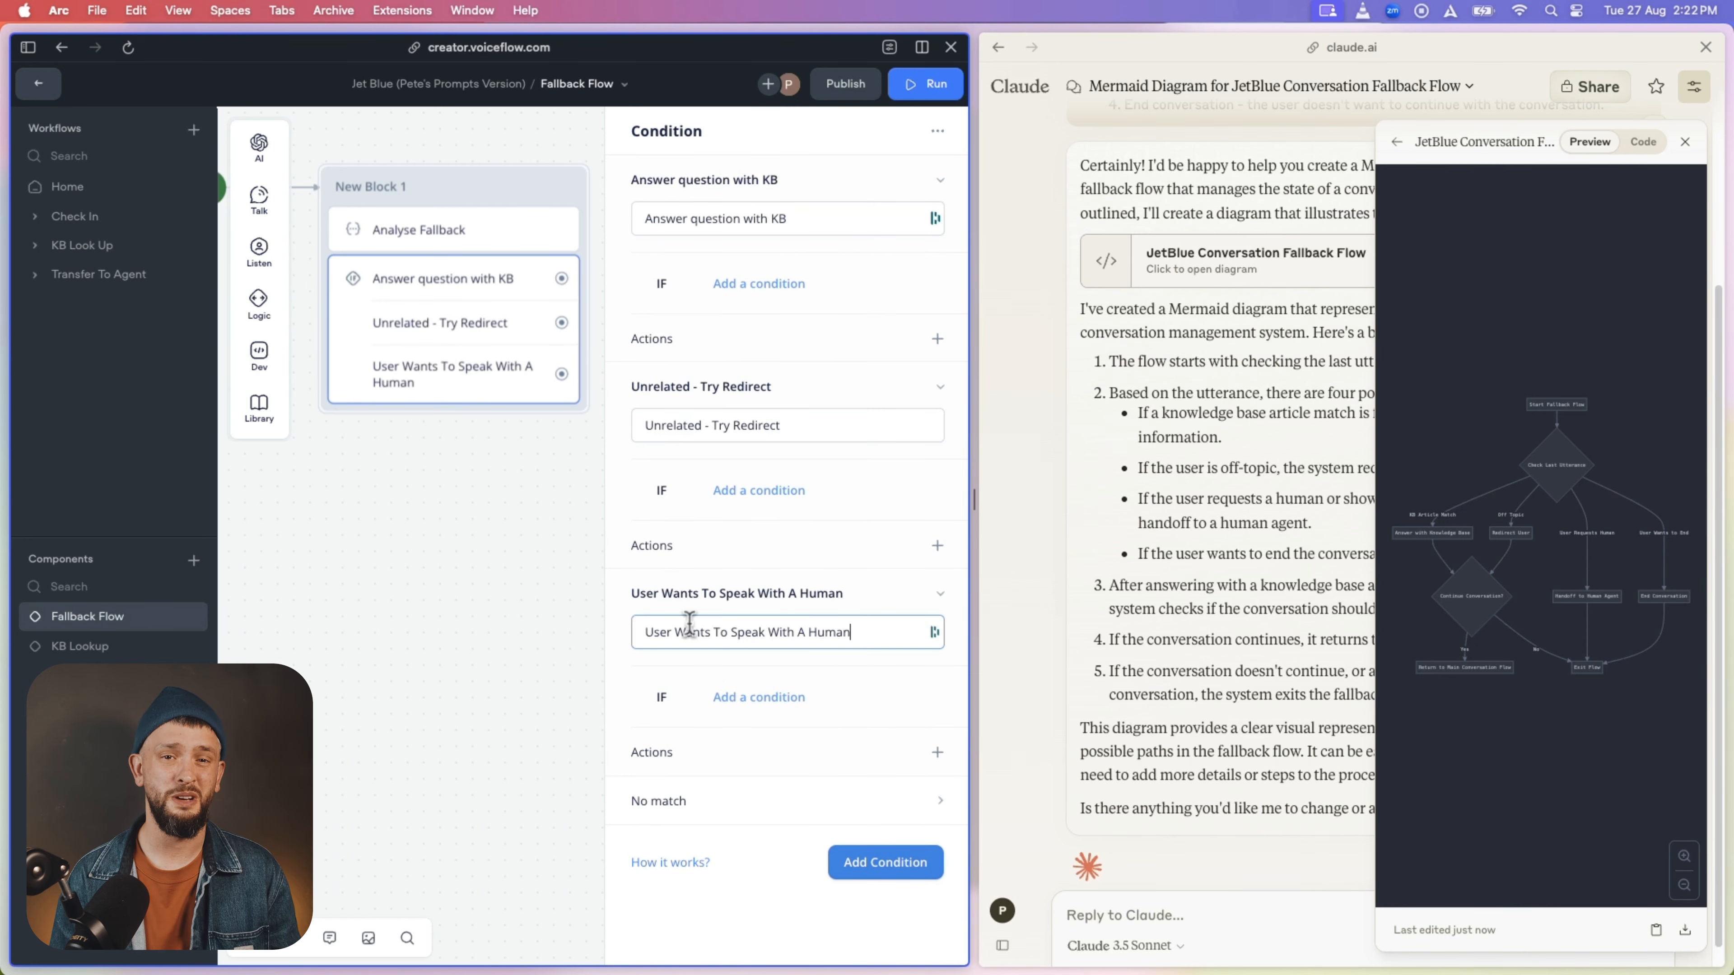
# Step: Add a fourth condition path labelled "End Flow" and enable the No match path
pyautogui.click(868, 873)
pyautogui.click(751, 752)
pyautogui.write('End Flow')
pyautogui.click(721, 851)
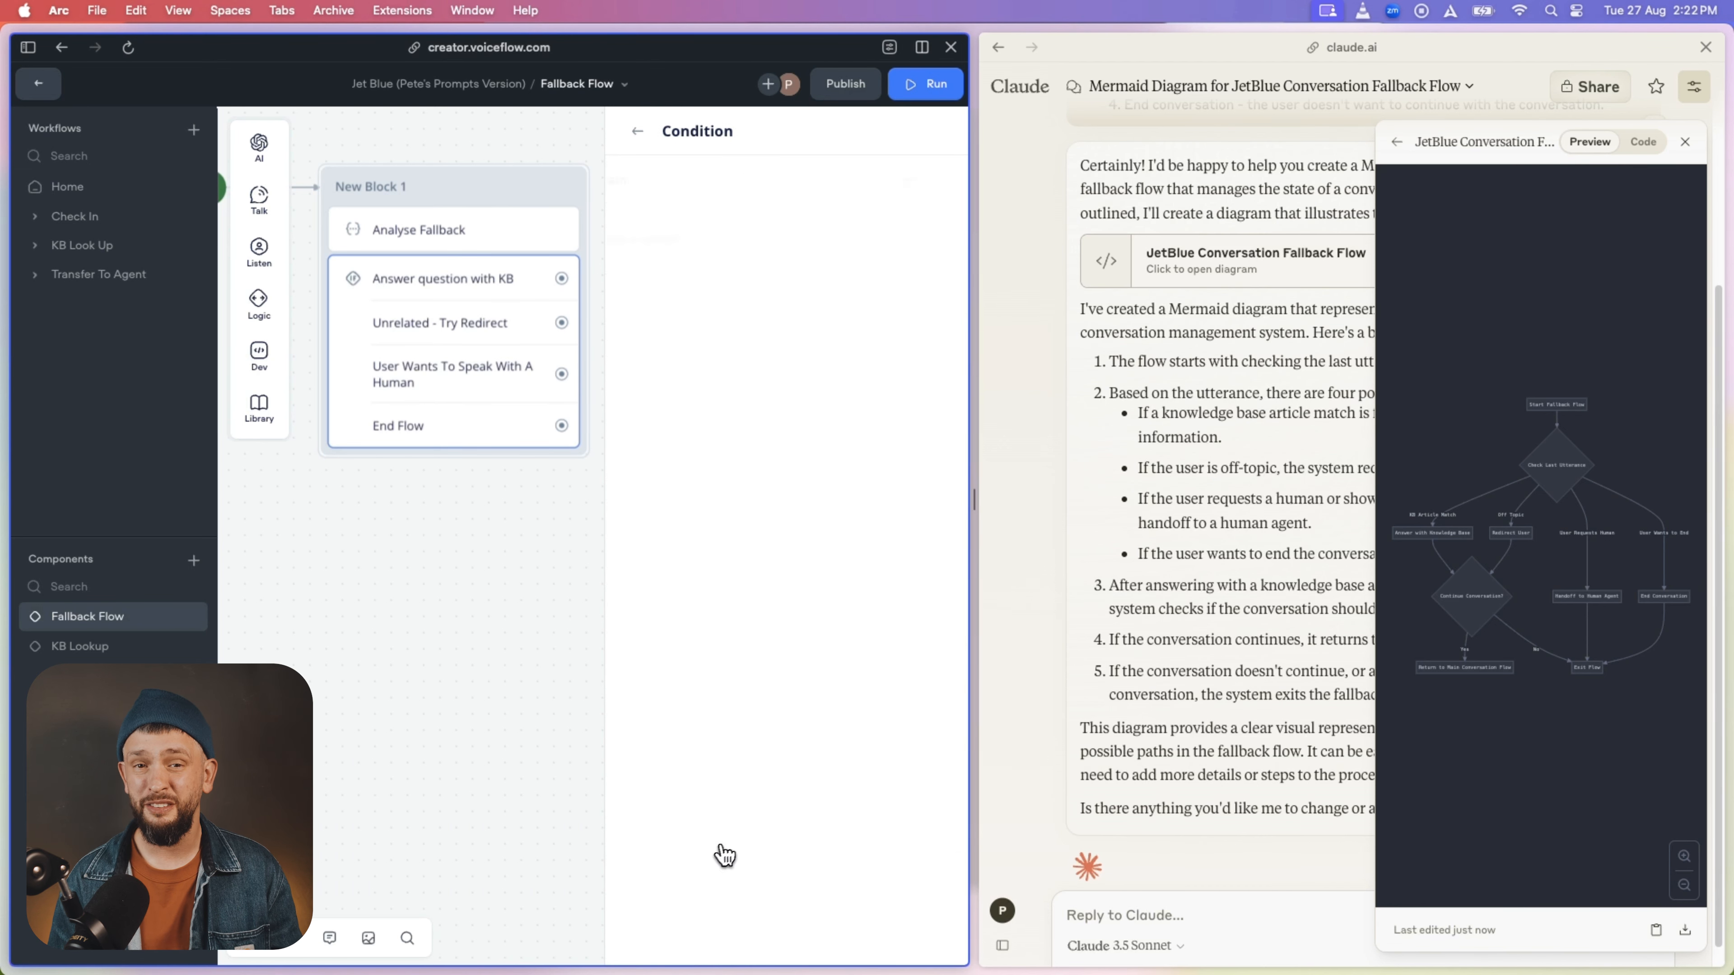
pyautogui.click(929, 183)
pyautogui.click(485, 673)
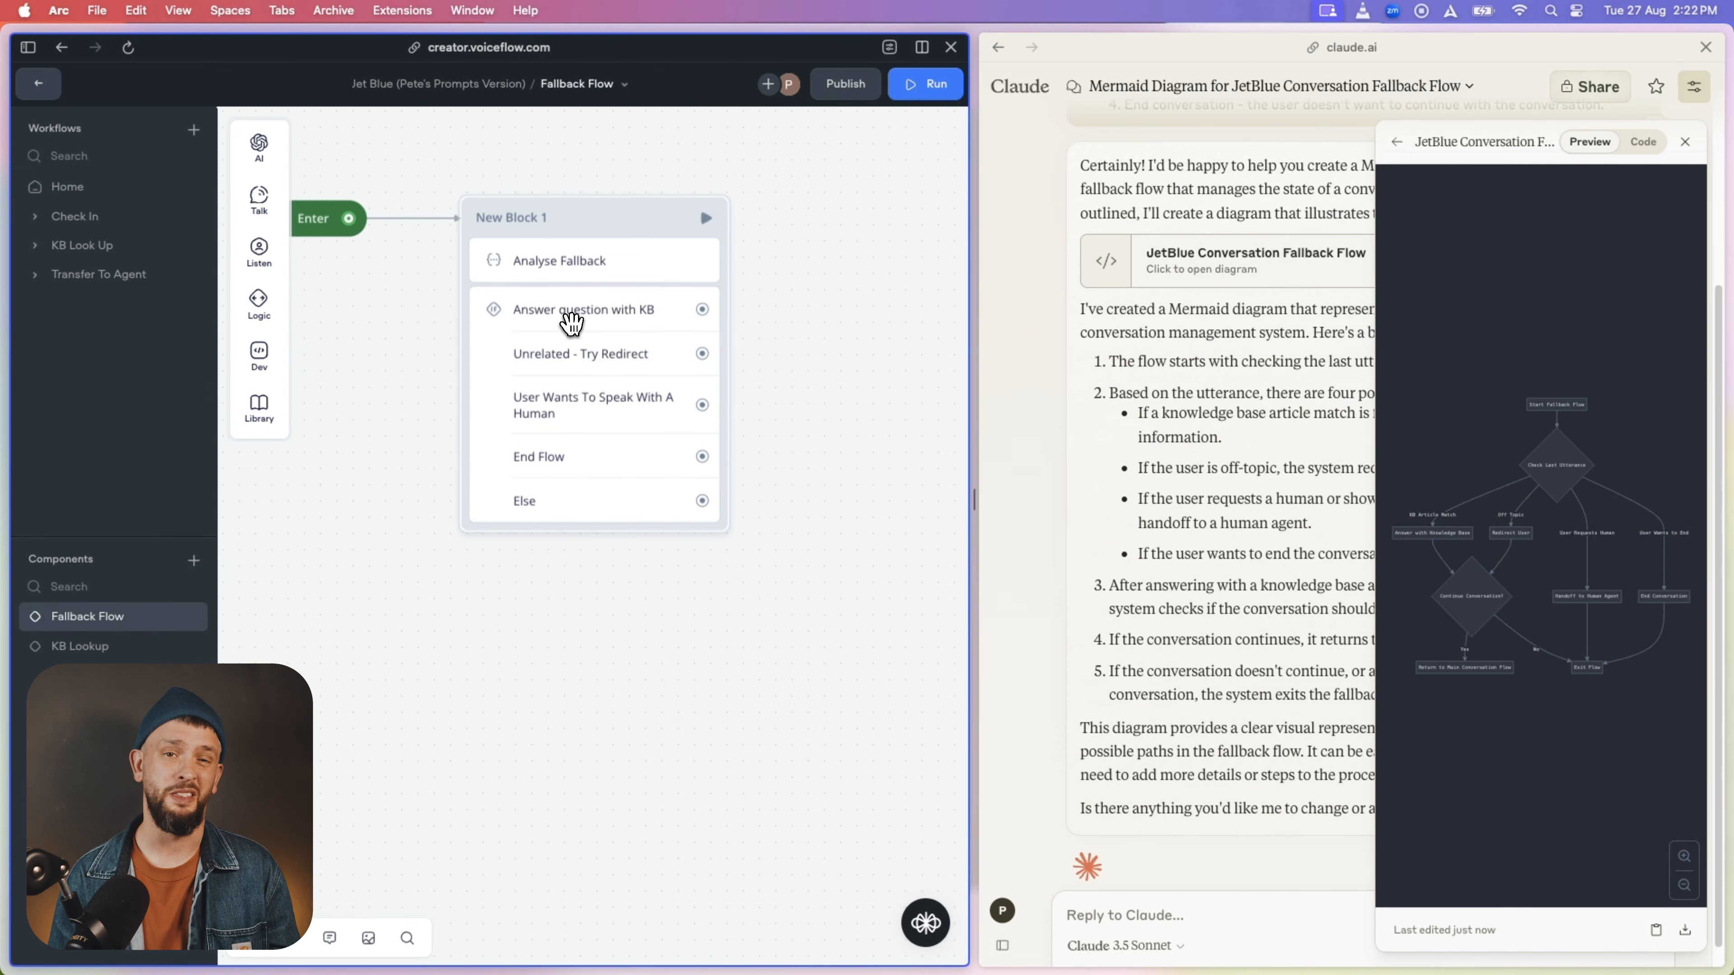
# Step: Close the diagram and begin a reply asking Claude to help write a prompt for an LLM to manage the state
pyautogui.click(1684, 142)
pyautogui.write('Okay, now I want you to help me write a prompt for an L')
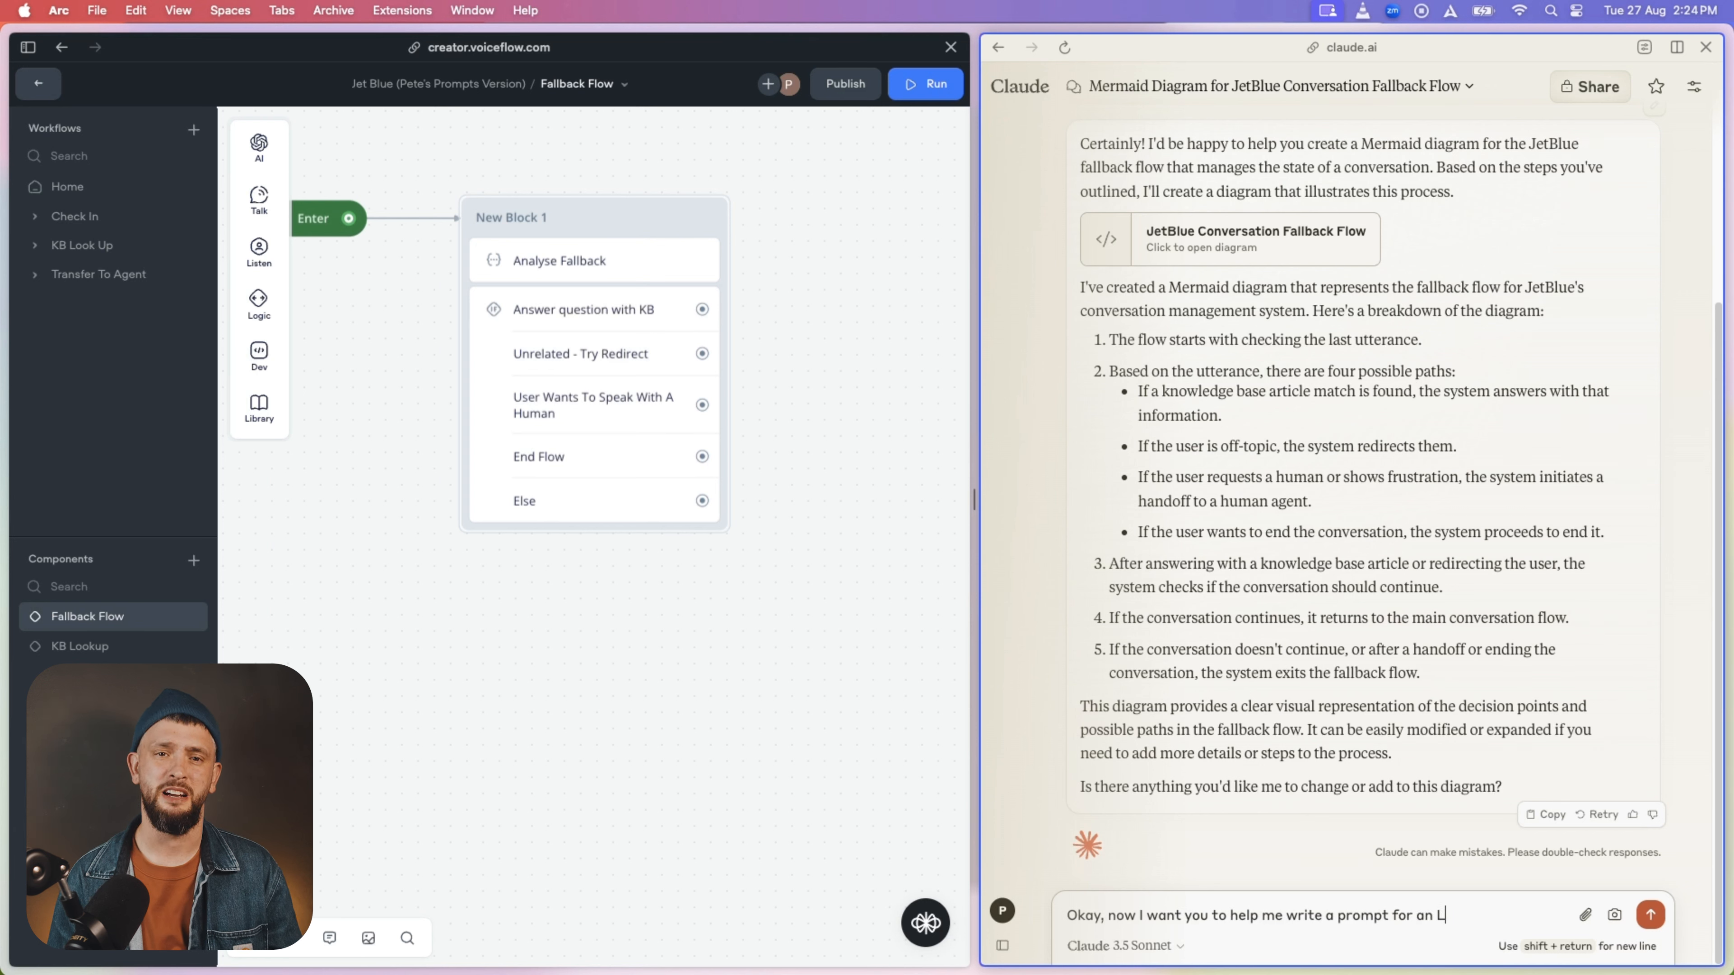
pyautogui.write('the sta')
pyautogui.write('te. Here are the kinds of things that I want.')
# Step: Add point 1 defining the LLM's role as an AI assistant analysing problematic responses in a JetBlue customer service conversation
pyautogui.hotkey('shift', 'Return')
pyautogui.hotkey('shift', 'Return')
pyautogui.write('1. We need to set the role of the LLM. It should b')
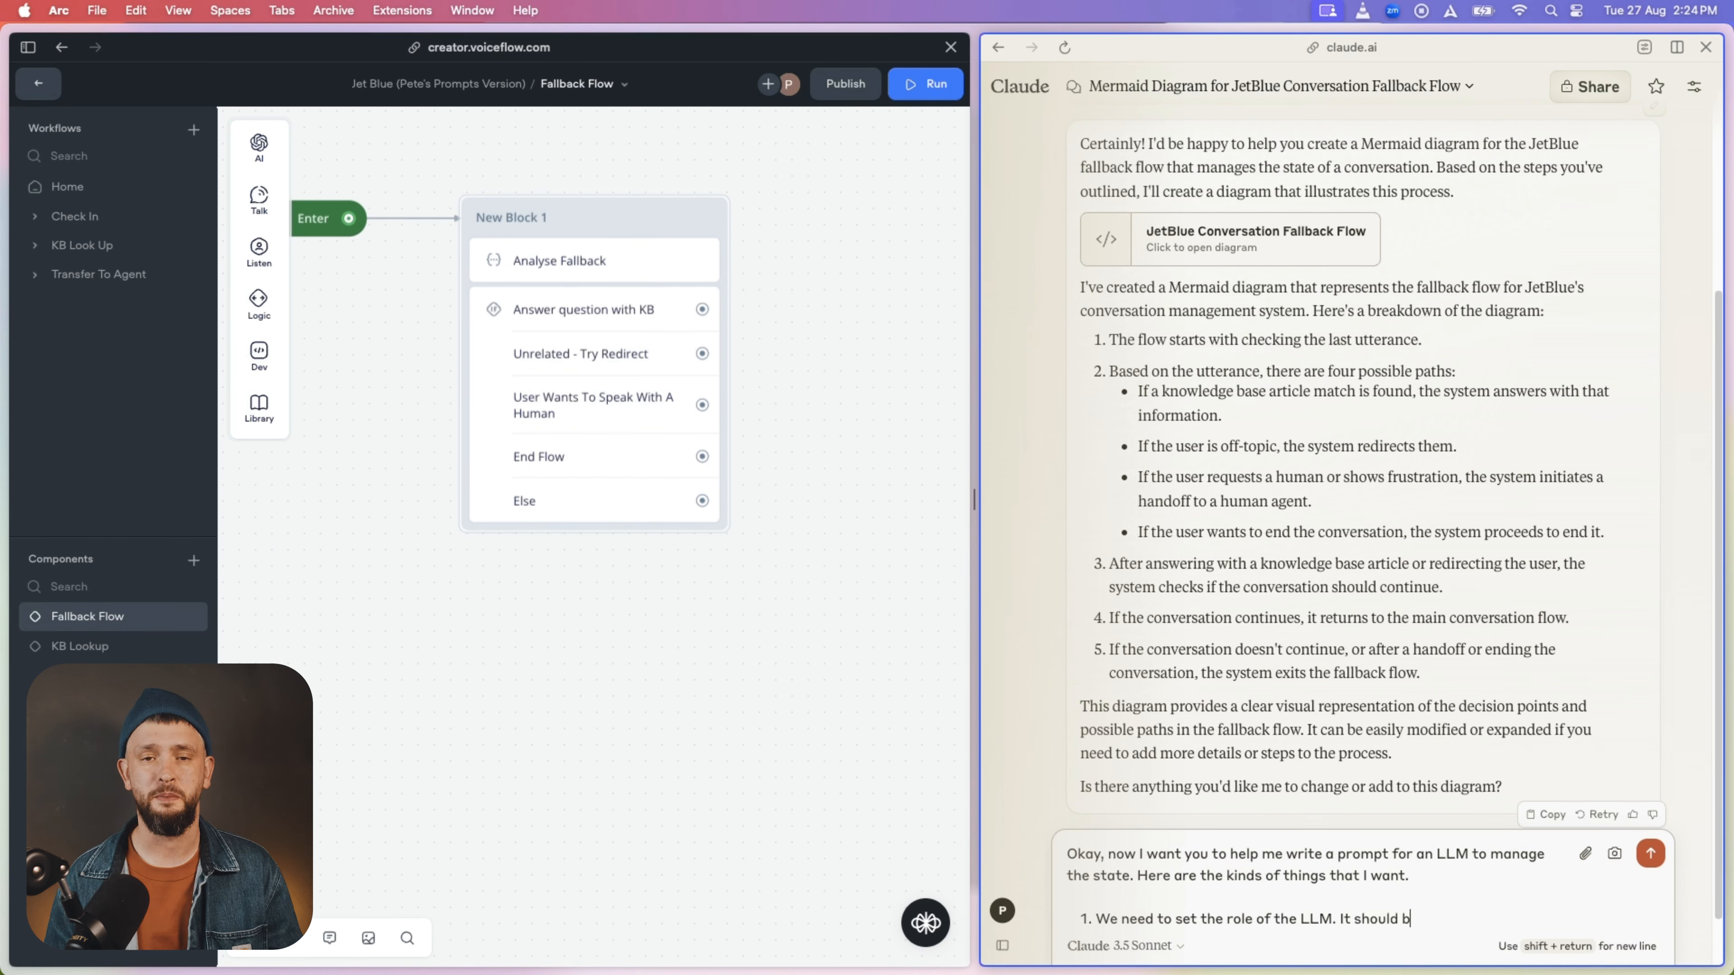
pyautogui.write('e something like:')
pyautogui.hotkey('shift', 'Return')
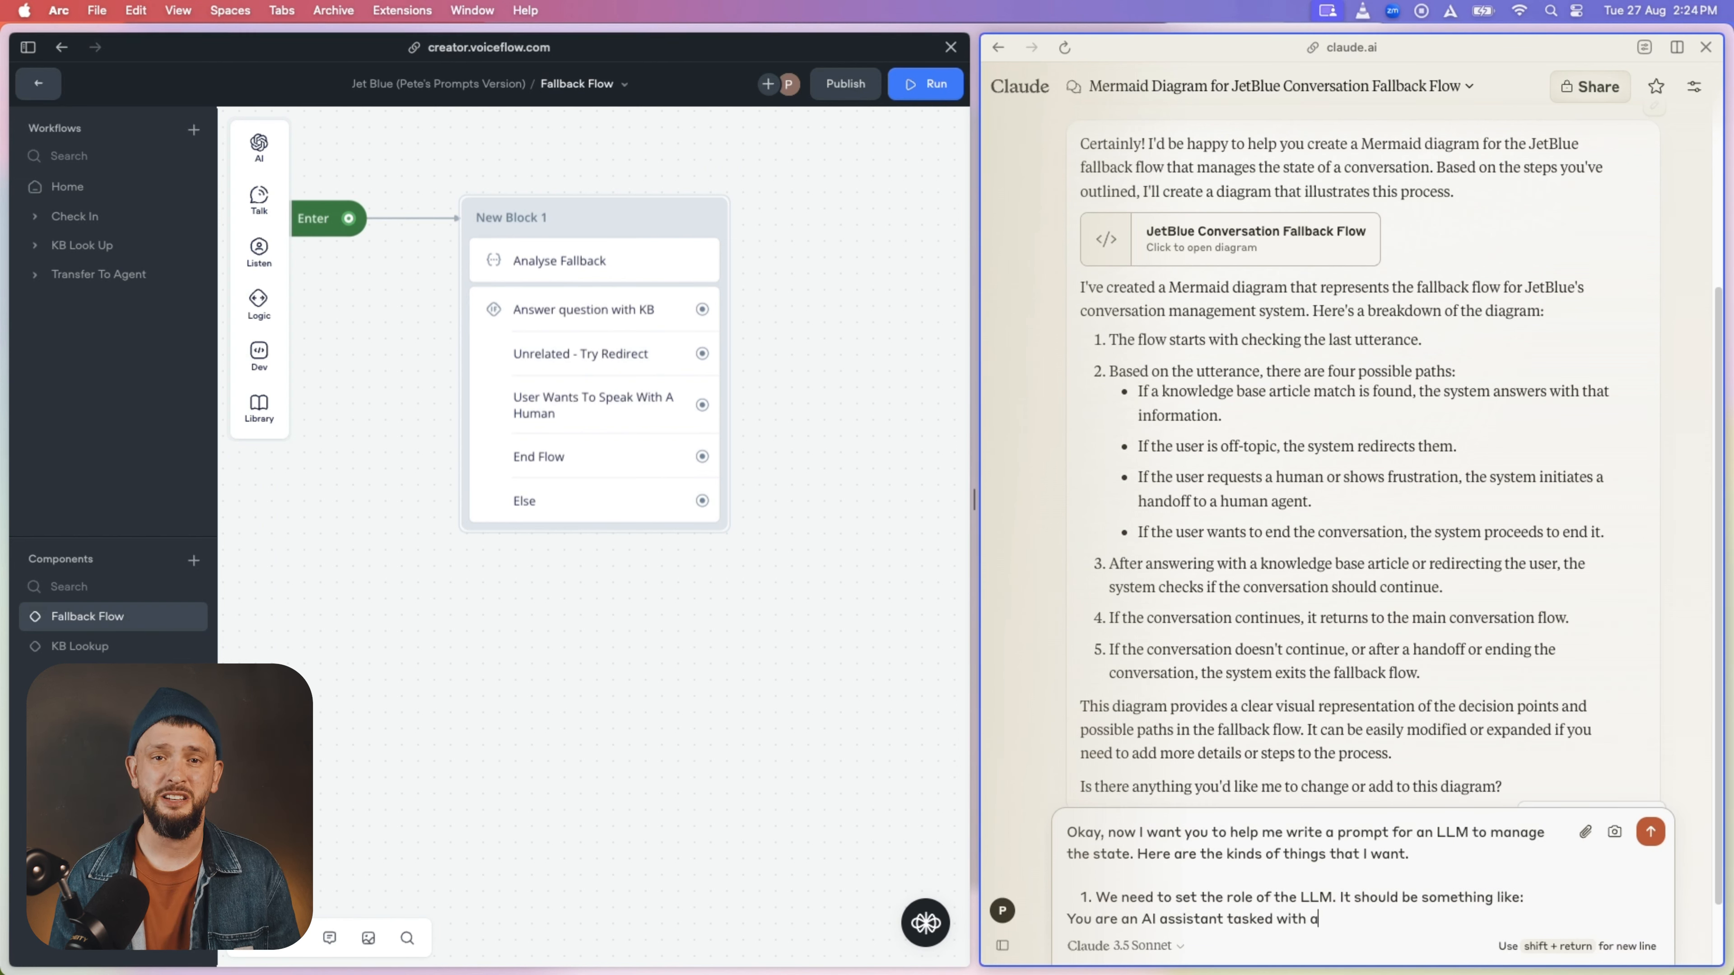
pyautogui.write('nalysing problematic responses in a JetBlue customer service conversation. Your goal is to determine the appropriate recovery action when the normal conversation flow is disrupted.')
# Step: Add evaluation criteria to the message: Context Understanding, Response Relevance, Query Detection, Engagement Level, Topic change, Emotional State and Conversation Breakdown
pyautogui.hotkey('shift', 'Return')
pyautogui.hotkey('shift', 'Return')
pyautogui.write('We then need evaluat')
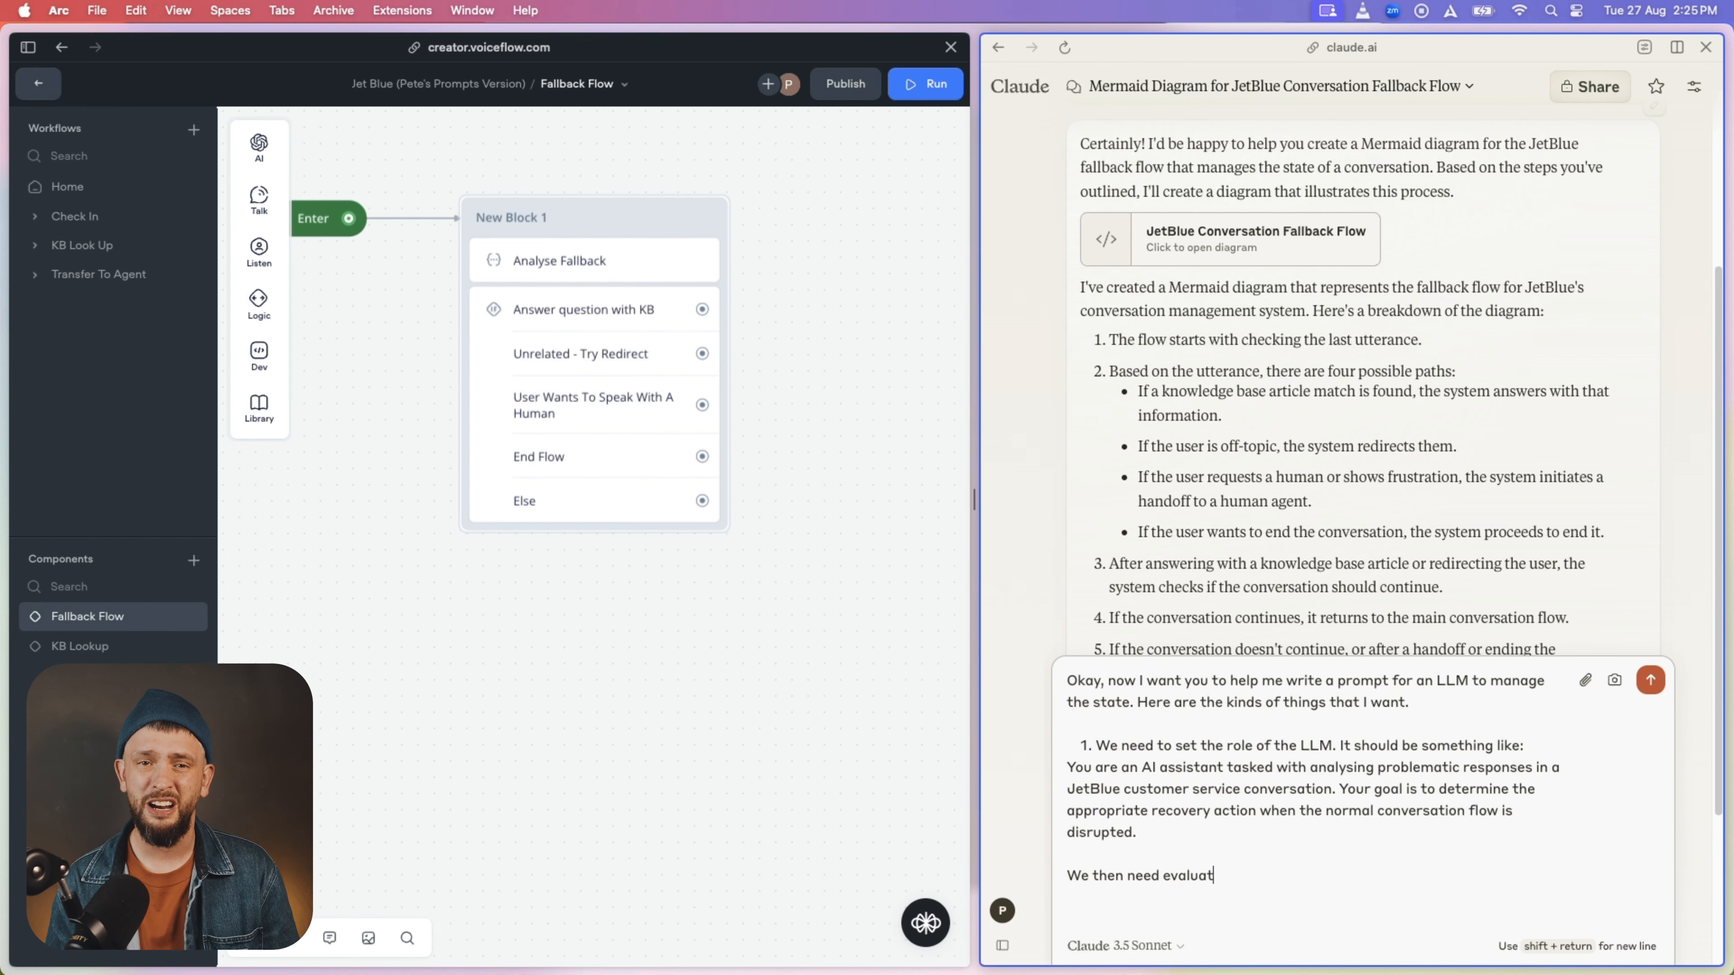
pyautogui.write('ion criteria. Something like:')
pyautogui.hotkey('shift', 'Return')
pyautogui.hotkey('shift', 'Return')
pyautogui.write("1. Context Understanding: use the conversation history (maybe expand on this) 2. Response Relevance: determine how far the user's response deviates from the current context. 3. Query Detection: is the query related to jetblue, it's services or policies 4. Engagement Level: assess if the user still wants to continue 5. Topic change: work out if the topic has completely changed 6. Emotional State: See if the user's state has shifted negatively 7. Conversation Breakdown: Identify if we're just fundamentally not understanding the customer and there is a breakdown.")
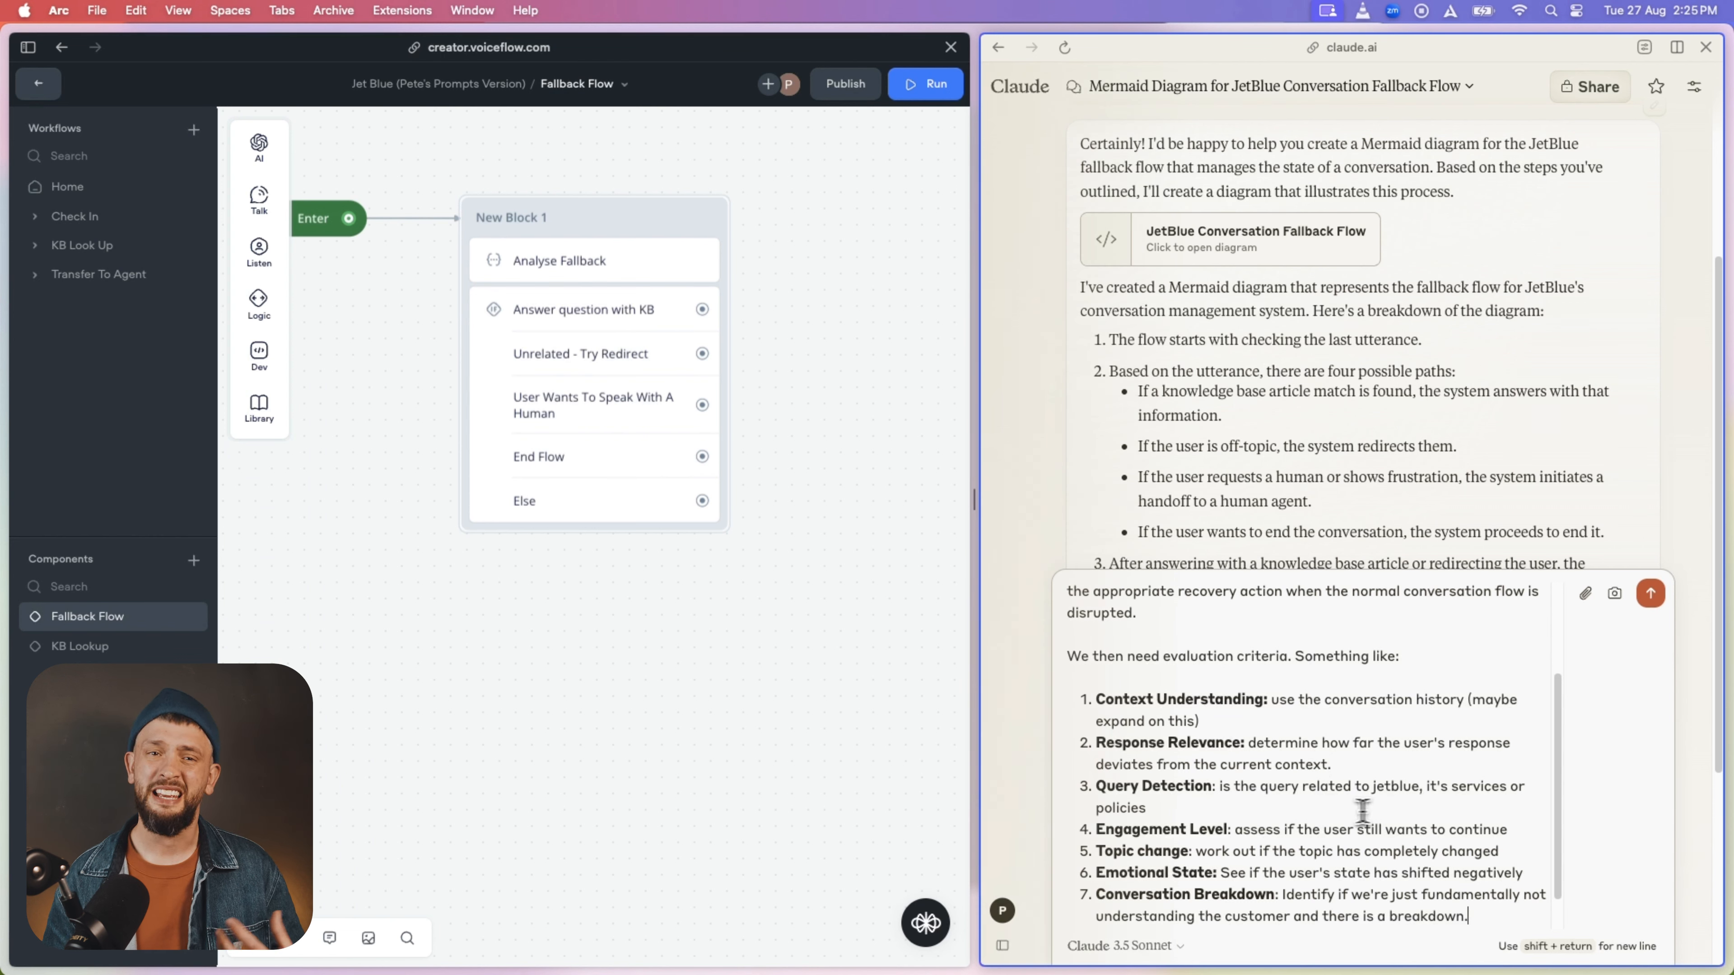
pyautogui.rightClick(1275, 808)
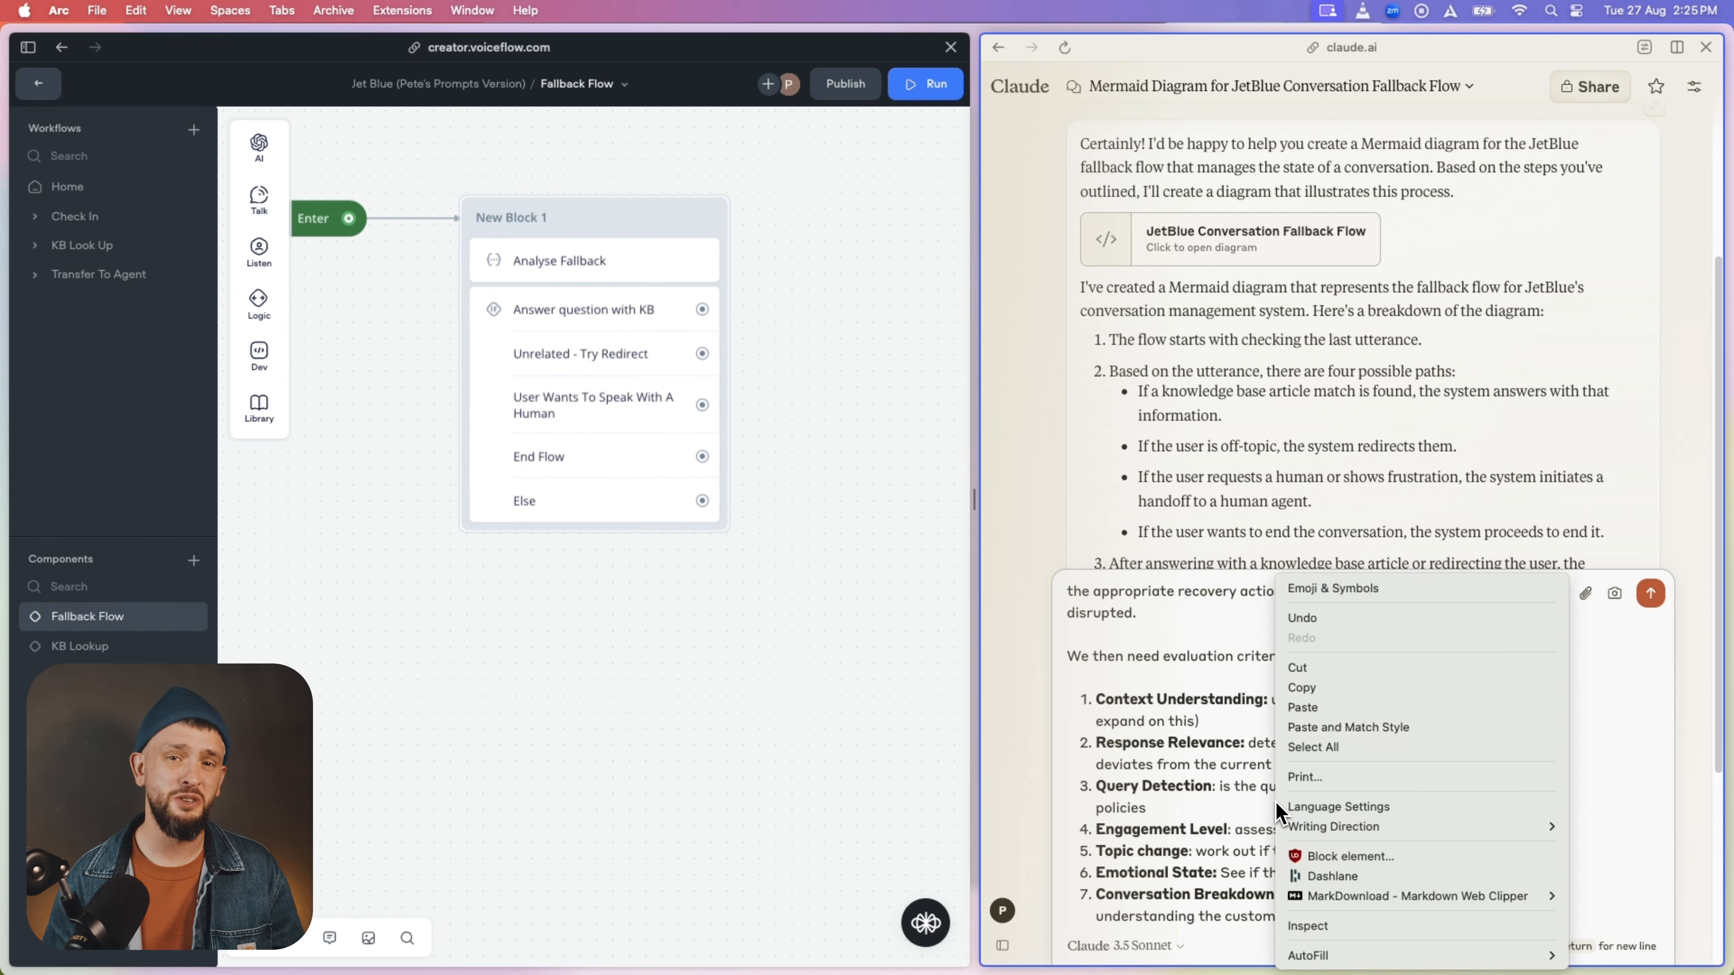
pyautogui.click(1202, 798)
# Step: Add Categorization Guidelines to the message, covering ~KB (Knowledge Base), ^Redirect, %Handoff and &End with examples for each
pyautogui.scroll(-5, 1520, 802)
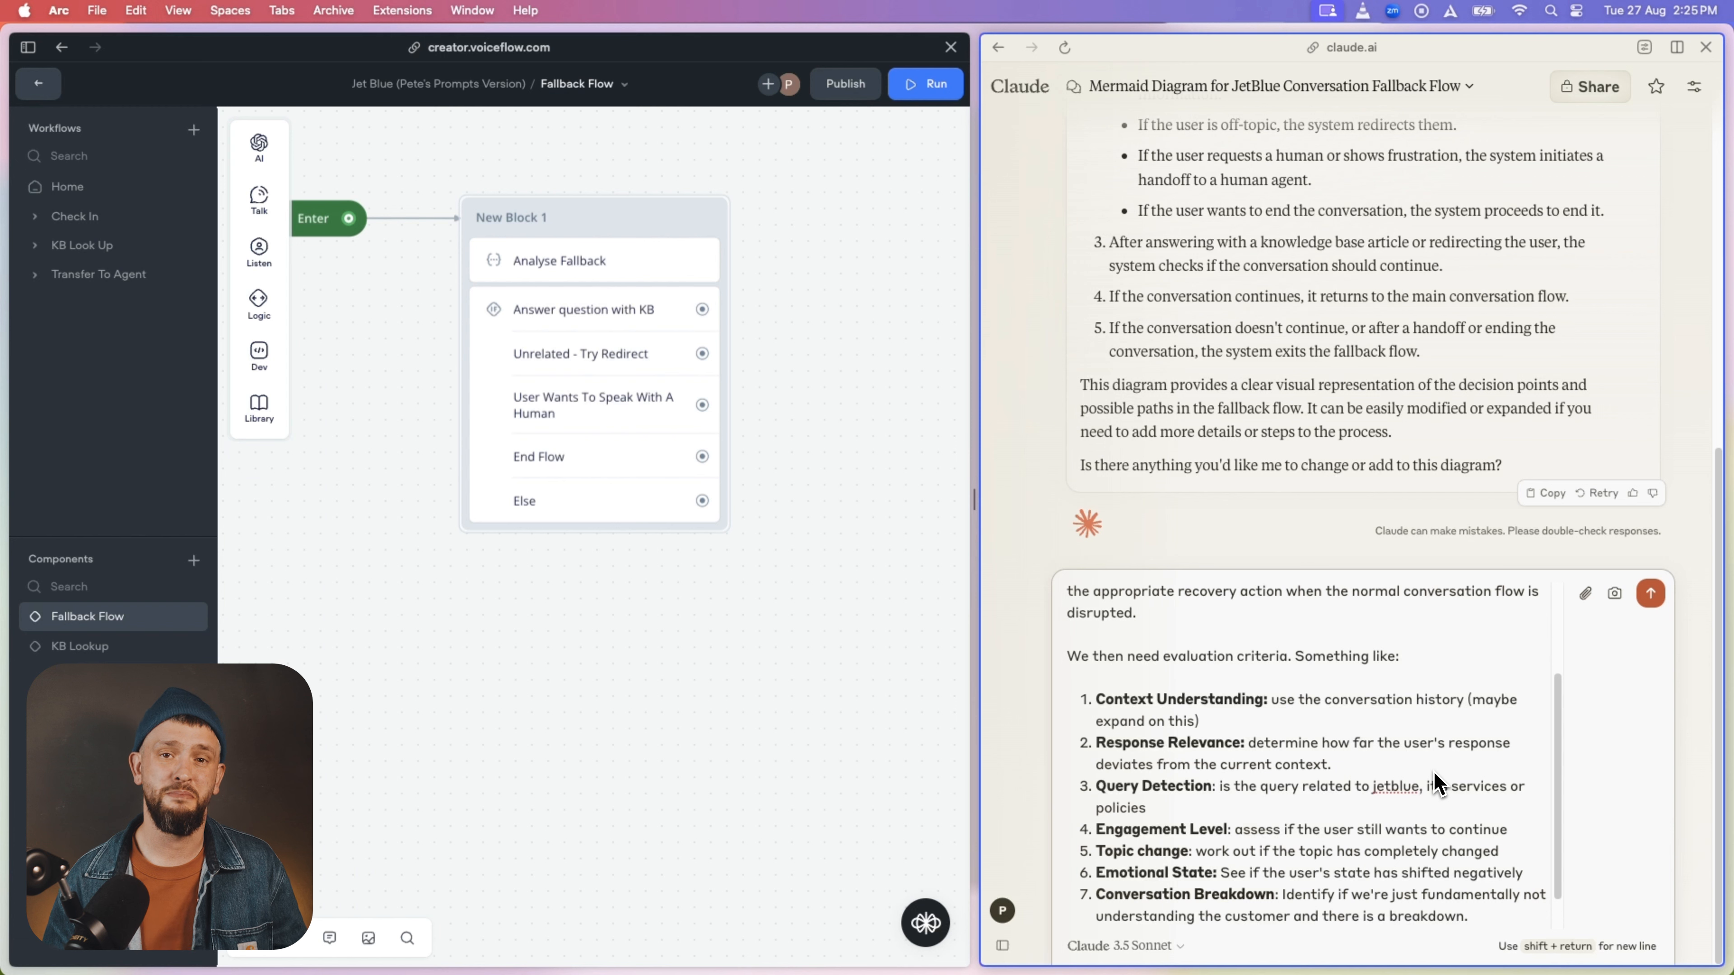
pyautogui.scroll(-1, 1141, 906)
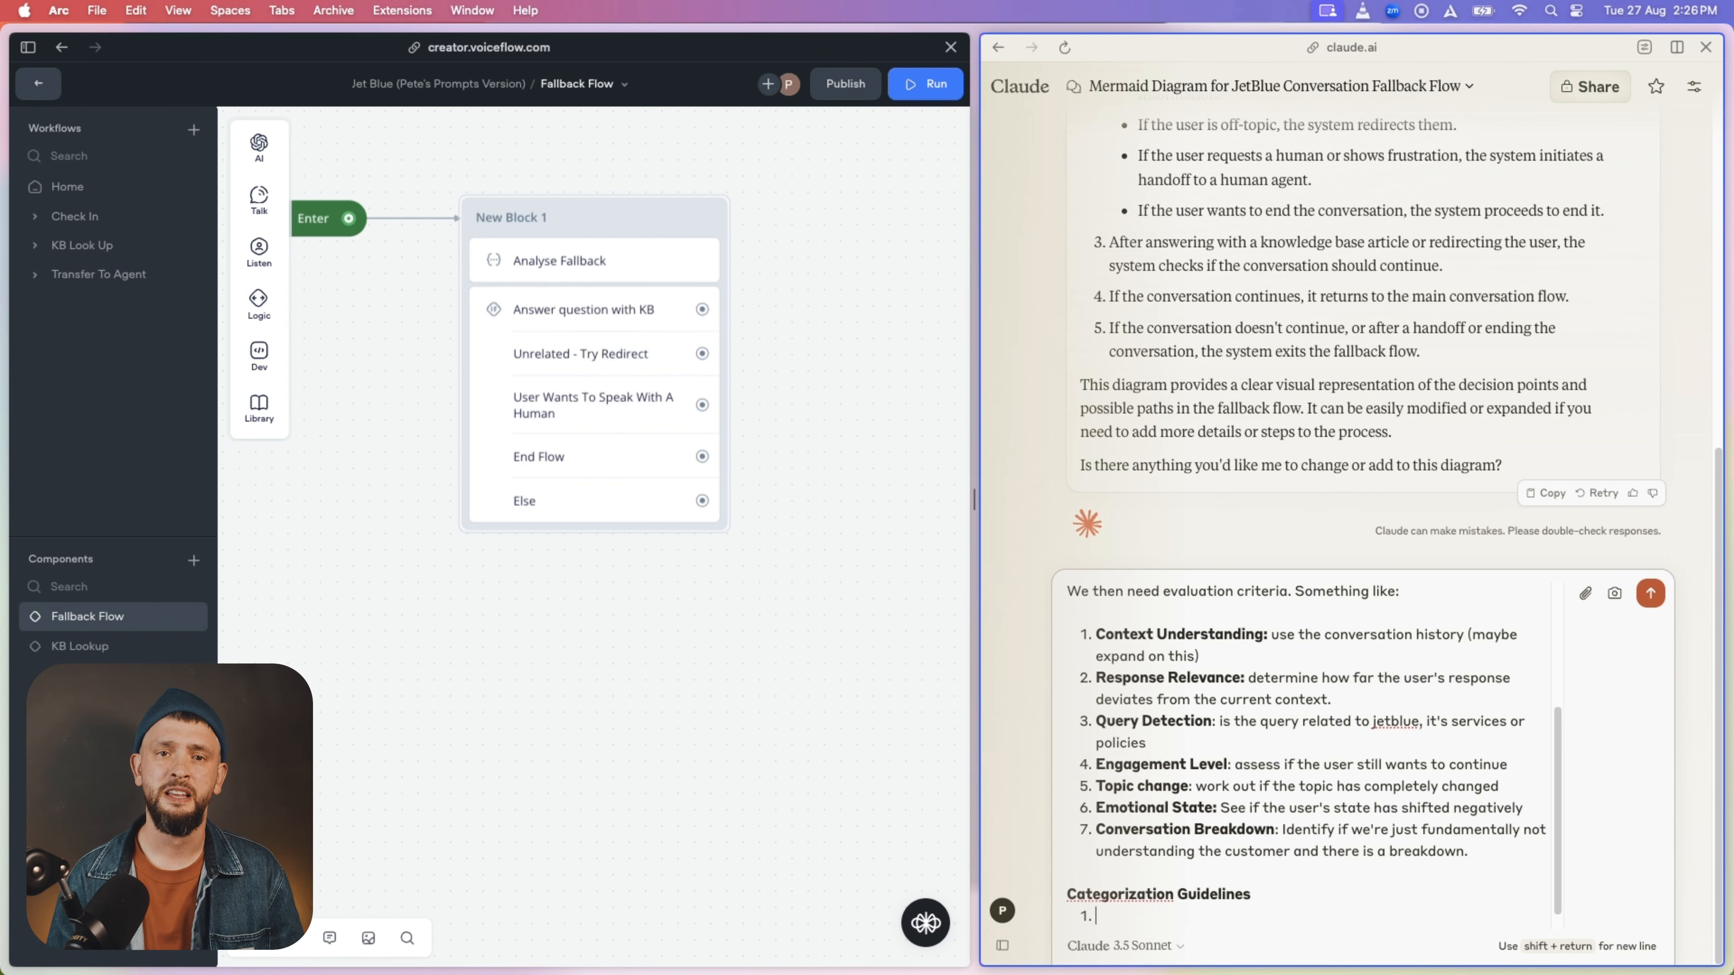
pyautogui.write('"~KB" (Knowledge Base')
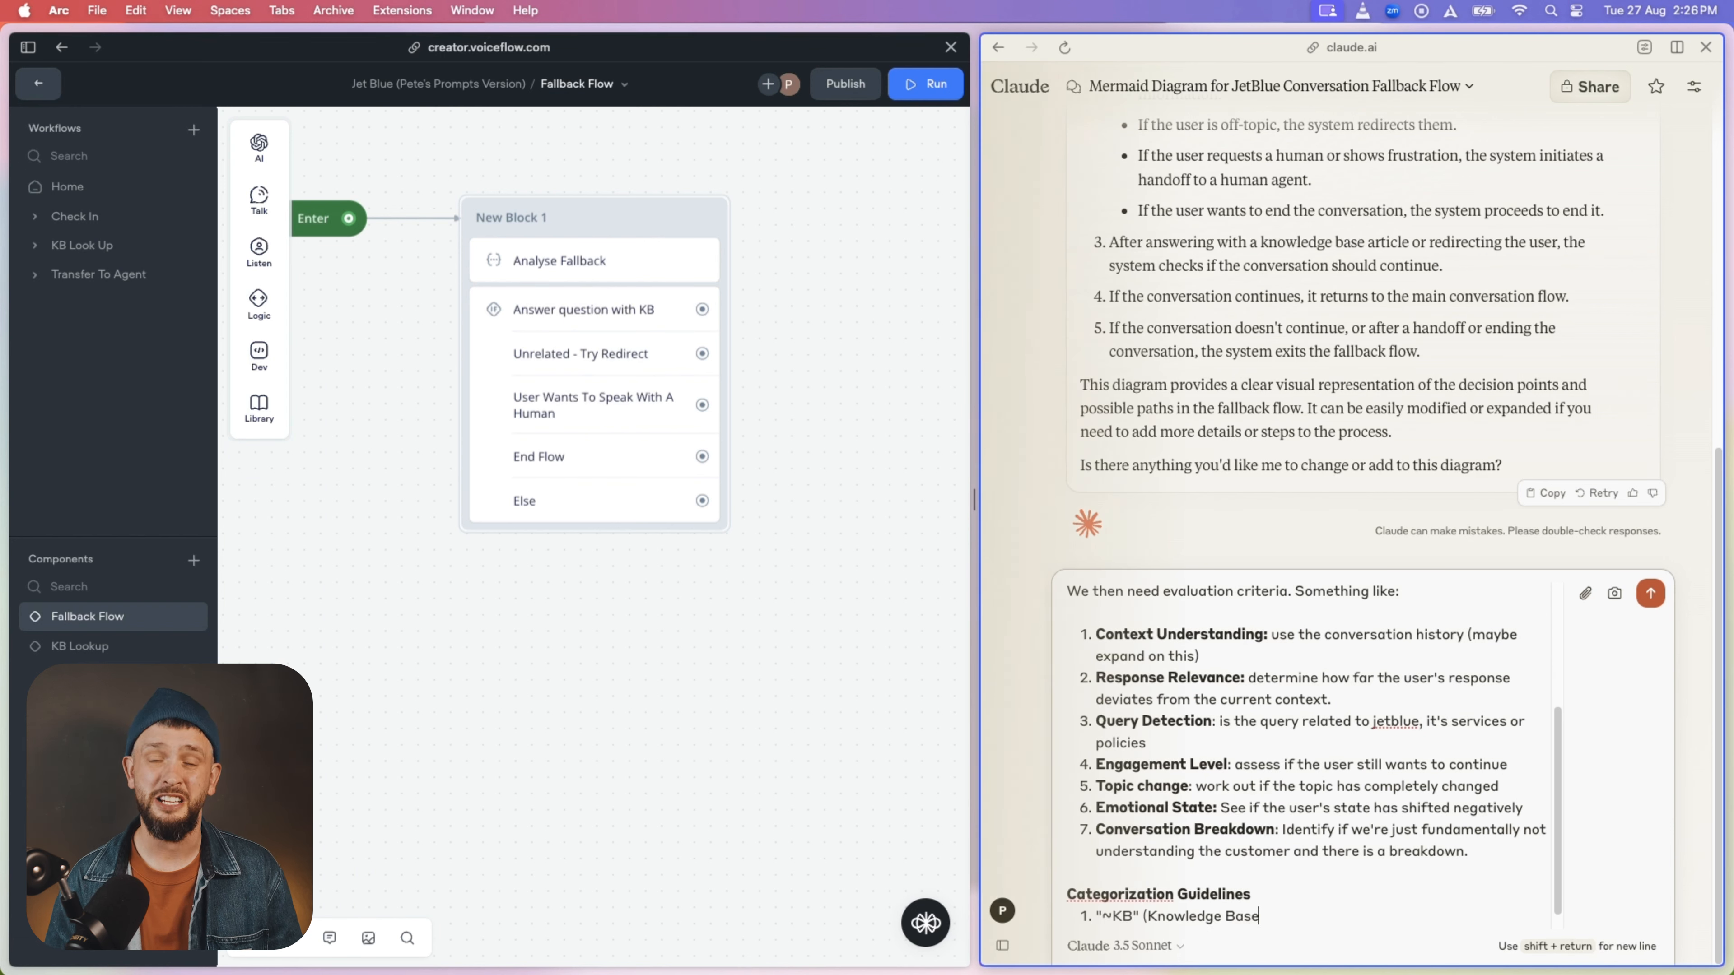
pyautogui.press('super+v')
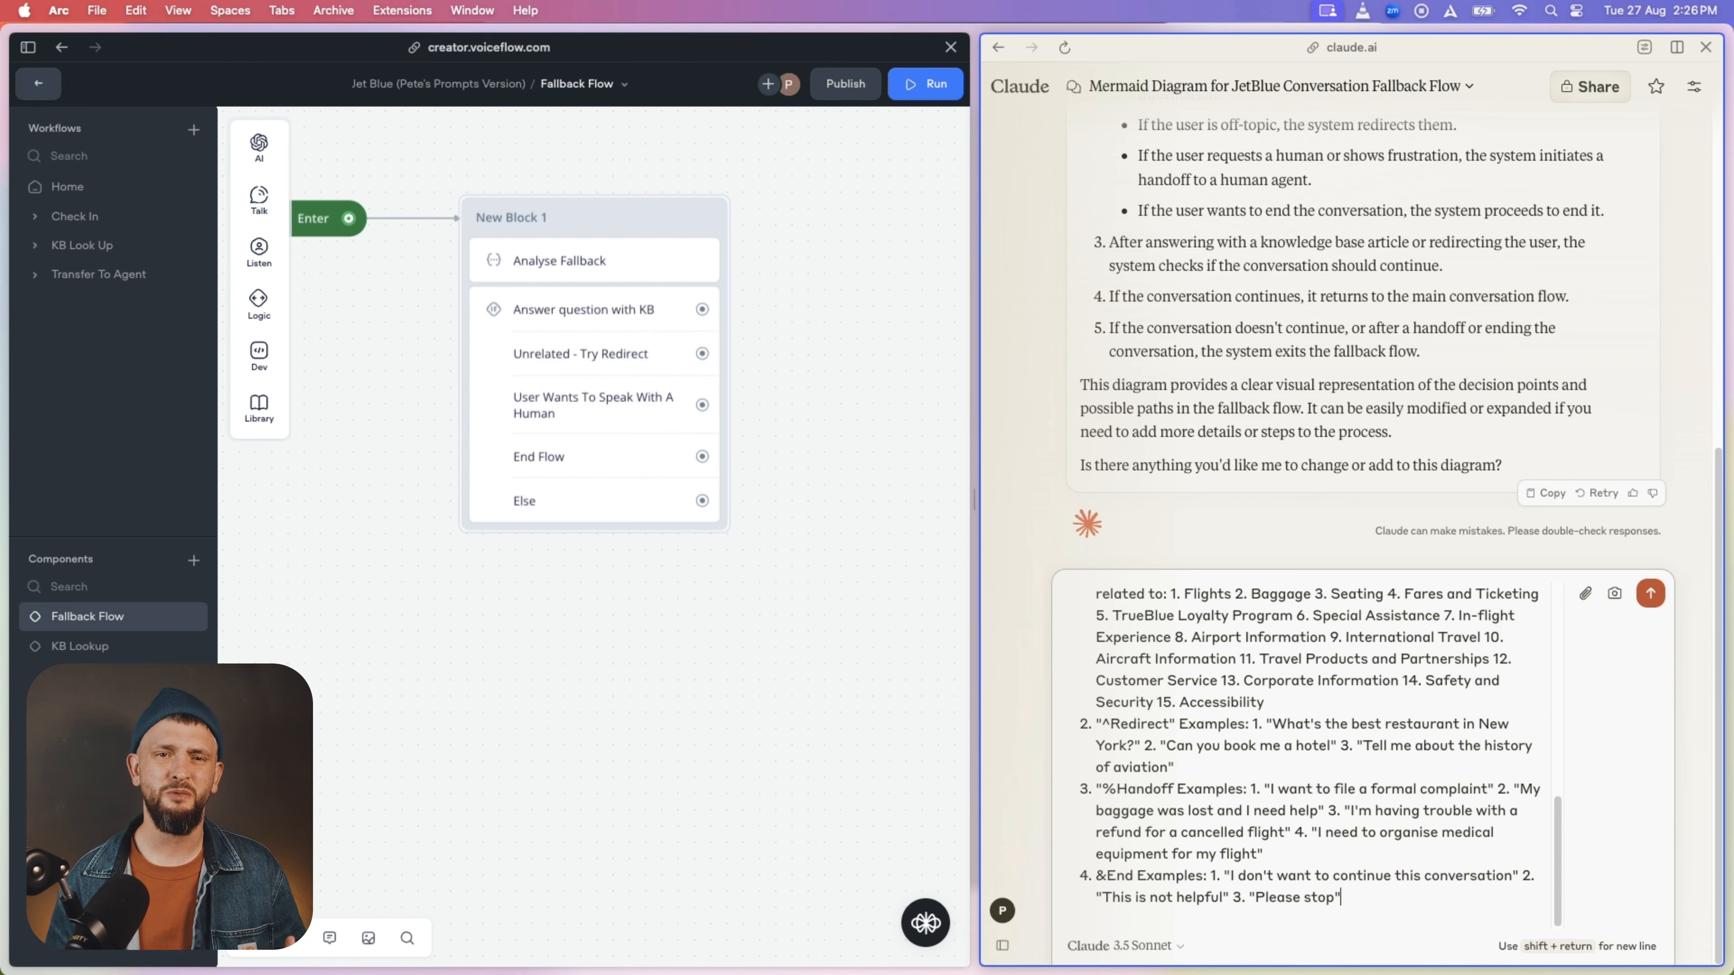
# Step: Request an important notes section and selection criteria for ~KB, ^Redirect, %Handoff and &End, and send the message
pyautogui.hotkey('shift', 'Return')
pyautogui.hotkey('shift', 'Return')
pyautogui.write('Now we need to create an important notes section this should feature - Rules on when to use ~KB (should be whenever we can answer with an airlines ~KB) Rules on where to use ^Redirect Rules on where to use %Handoff Rules on when to end')
pyautogui.hotkey('shift', 'Return')
pyautogui.hotkey('shift', 'Return')
pyautogui.write('We also need criteria selction stuff: - When to use ~KB When to use ^Redirect When to use %Handoff When to use &End')
pyautogui.press('Return')
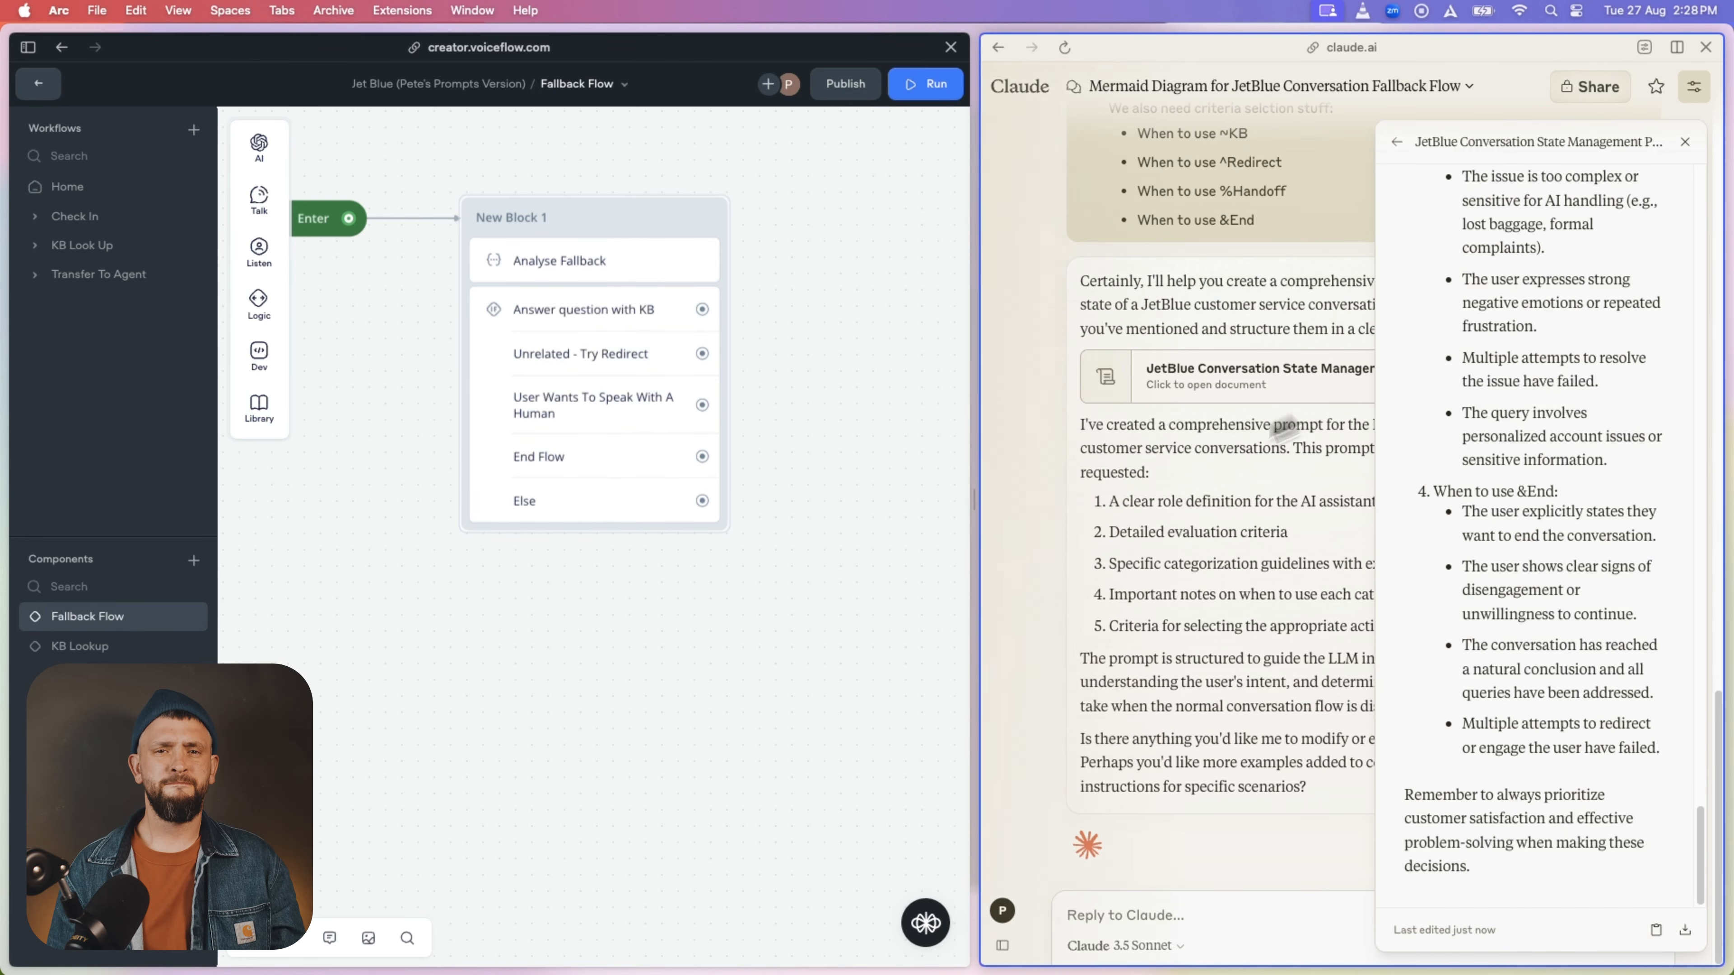
# Step: Widen the Claude pane and send a follow-up requesting output indicators, input data variables and the closing "Now, take a deep breath and make your analysis."
pyautogui.moveTo(974, 501); pyautogui.dragTo(415, 568)
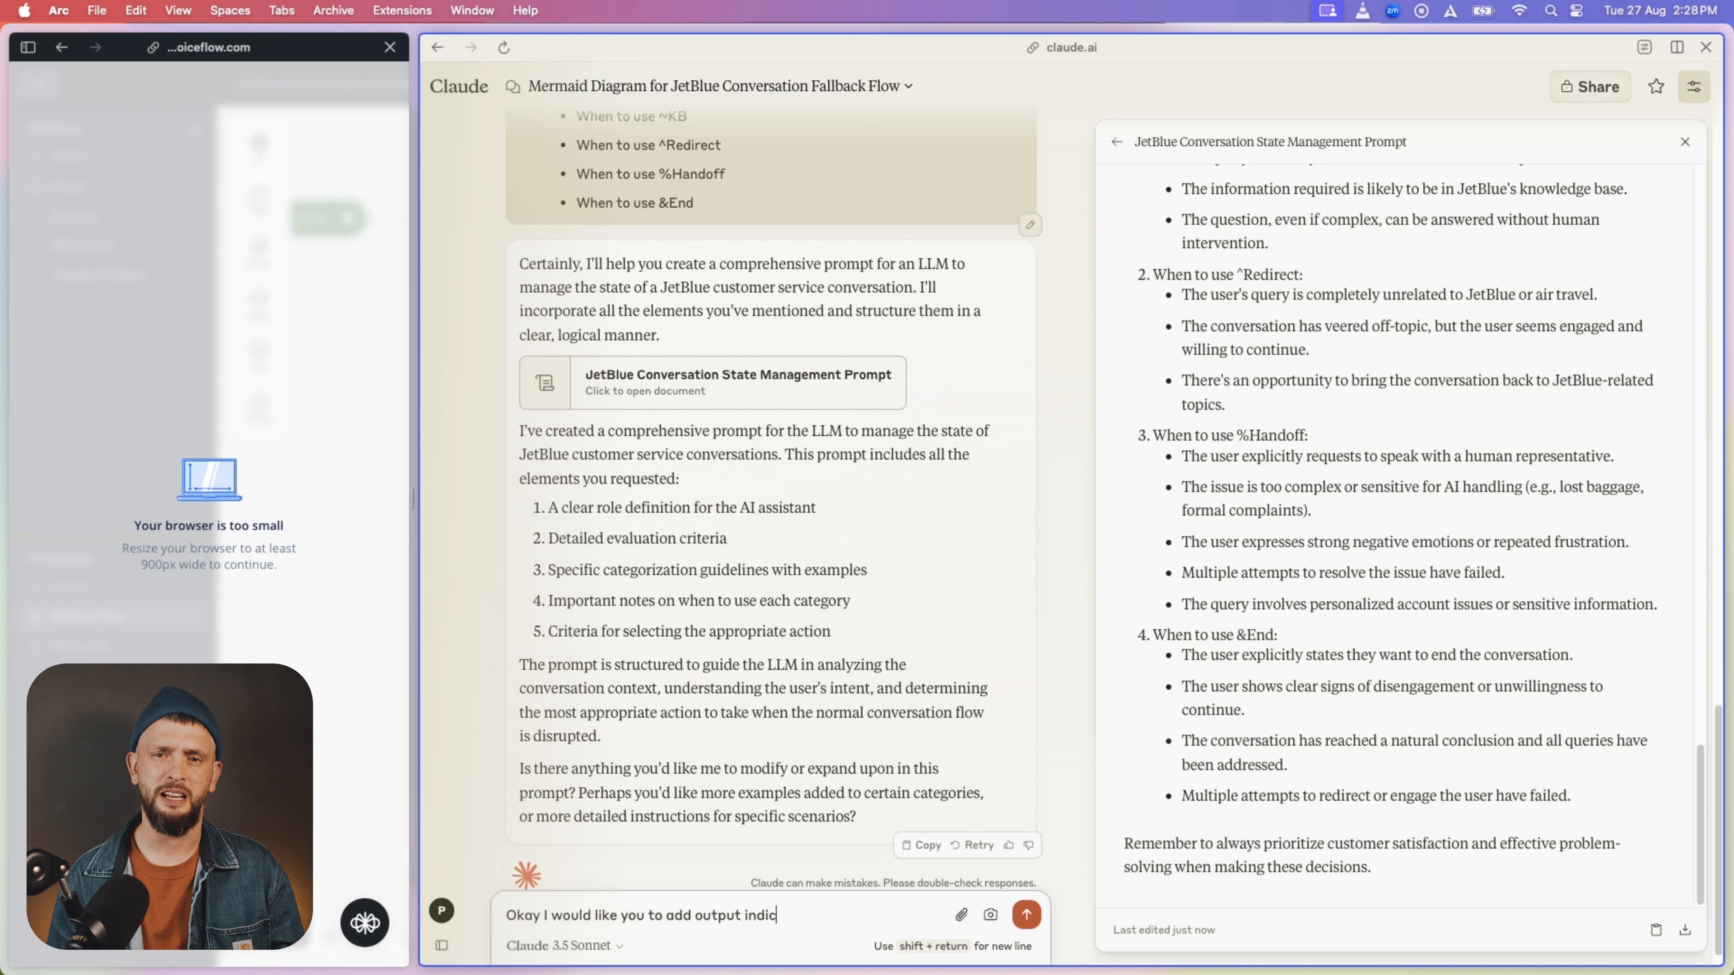
pyautogui.write('Provide your decision using one of the exact phrases: ~KB ^Redirect %Handoff &End hen on a new line provide a brief explanation justifying your decision. This explanation is for internal use. Not the user. We will also need input data: Conversation history: $"{vf_memory}" User\'s last utterance: $"{last_utterance}" The agents last response: $"{last_response}" Finish off the prompt with something like: Now, take a deep breath and make your analysis.')
pyautogui.press('Return')
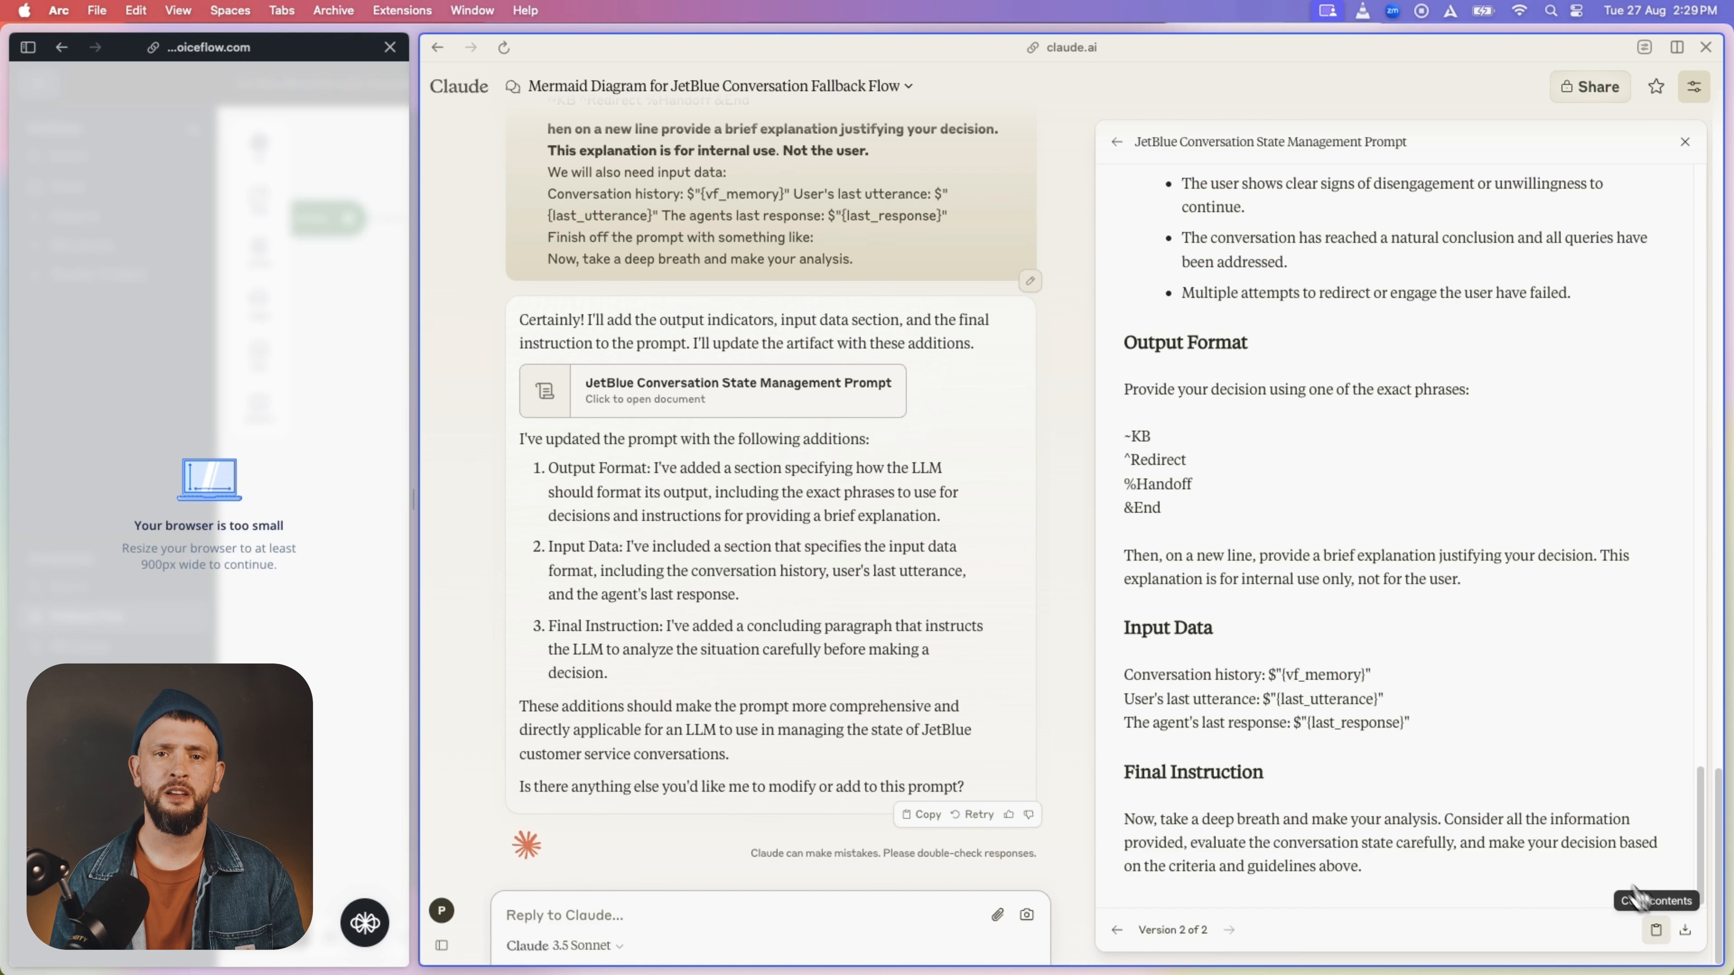
# Step: Copy the updated prompt from Claude into the Analyse Fallback step in Voiceflow and apply it to {conversation_direction}
pyautogui.click(1670, 934)
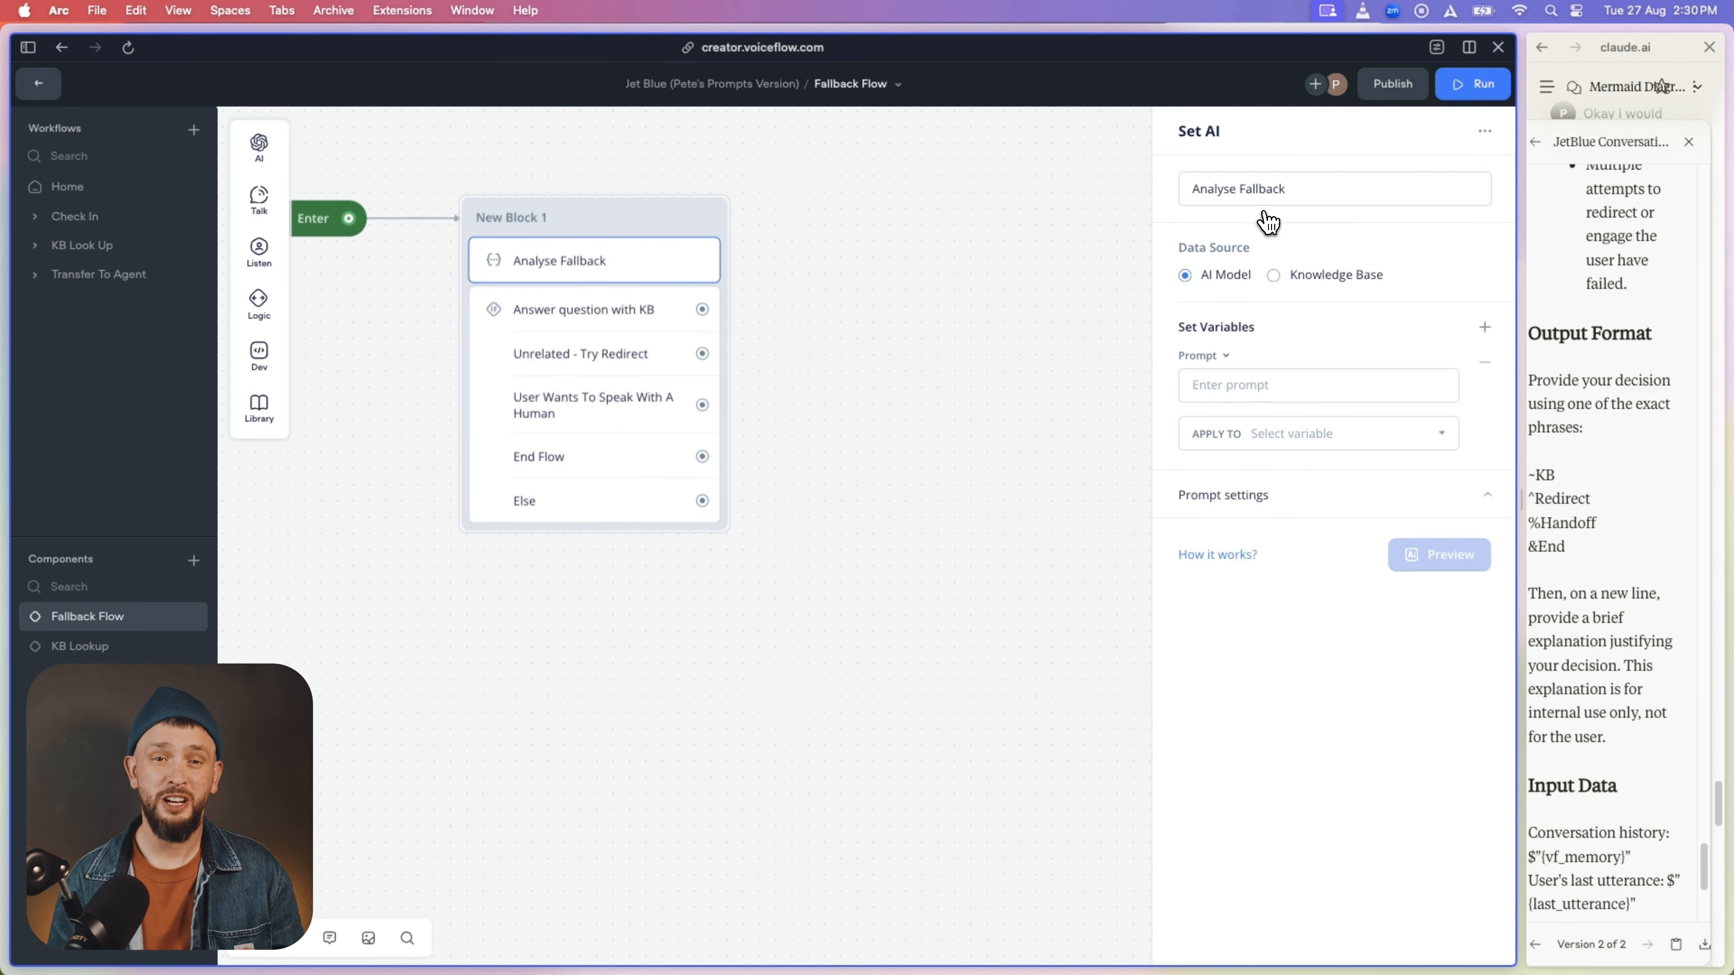
pyautogui.click(1237, 386)
pyautogui.press('super+v')
pyautogui.scroll(-15, 1279, 884)
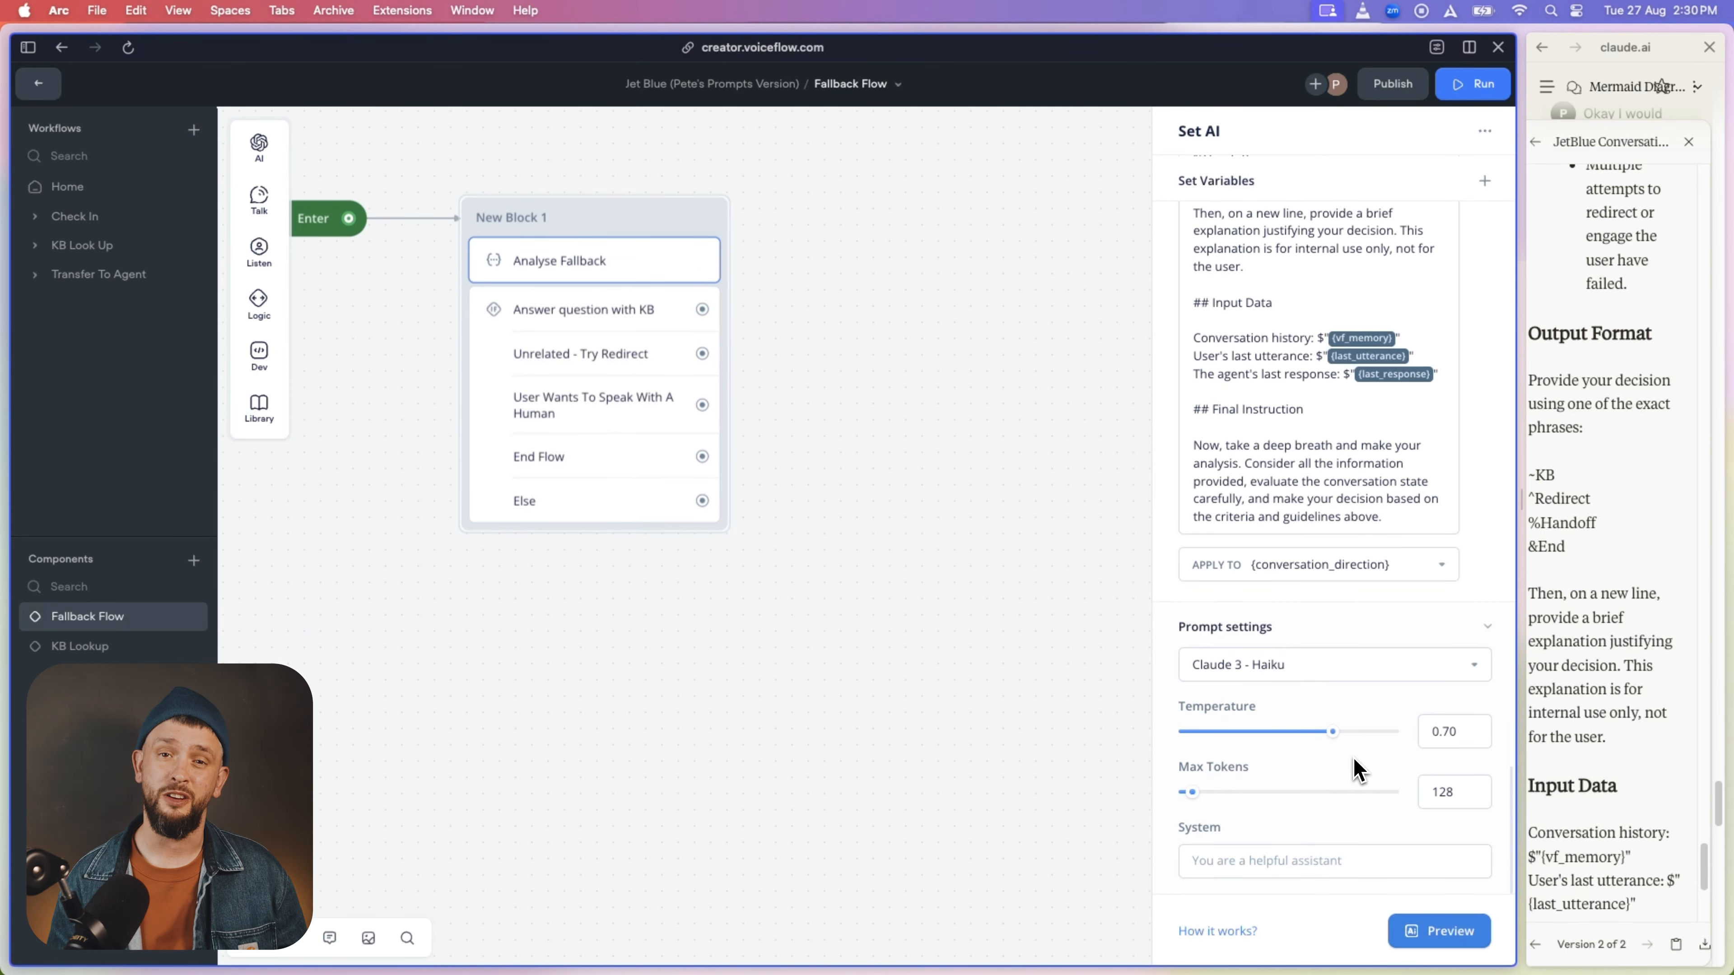
# Step: Set the Analyse Fallback model to Claude 3.5 - Sonnet and its temperature to 0.20
pyautogui.click(1269, 664)
pyautogui.scroll(-4, 1297, 919)
pyautogui.click(1297, 925)
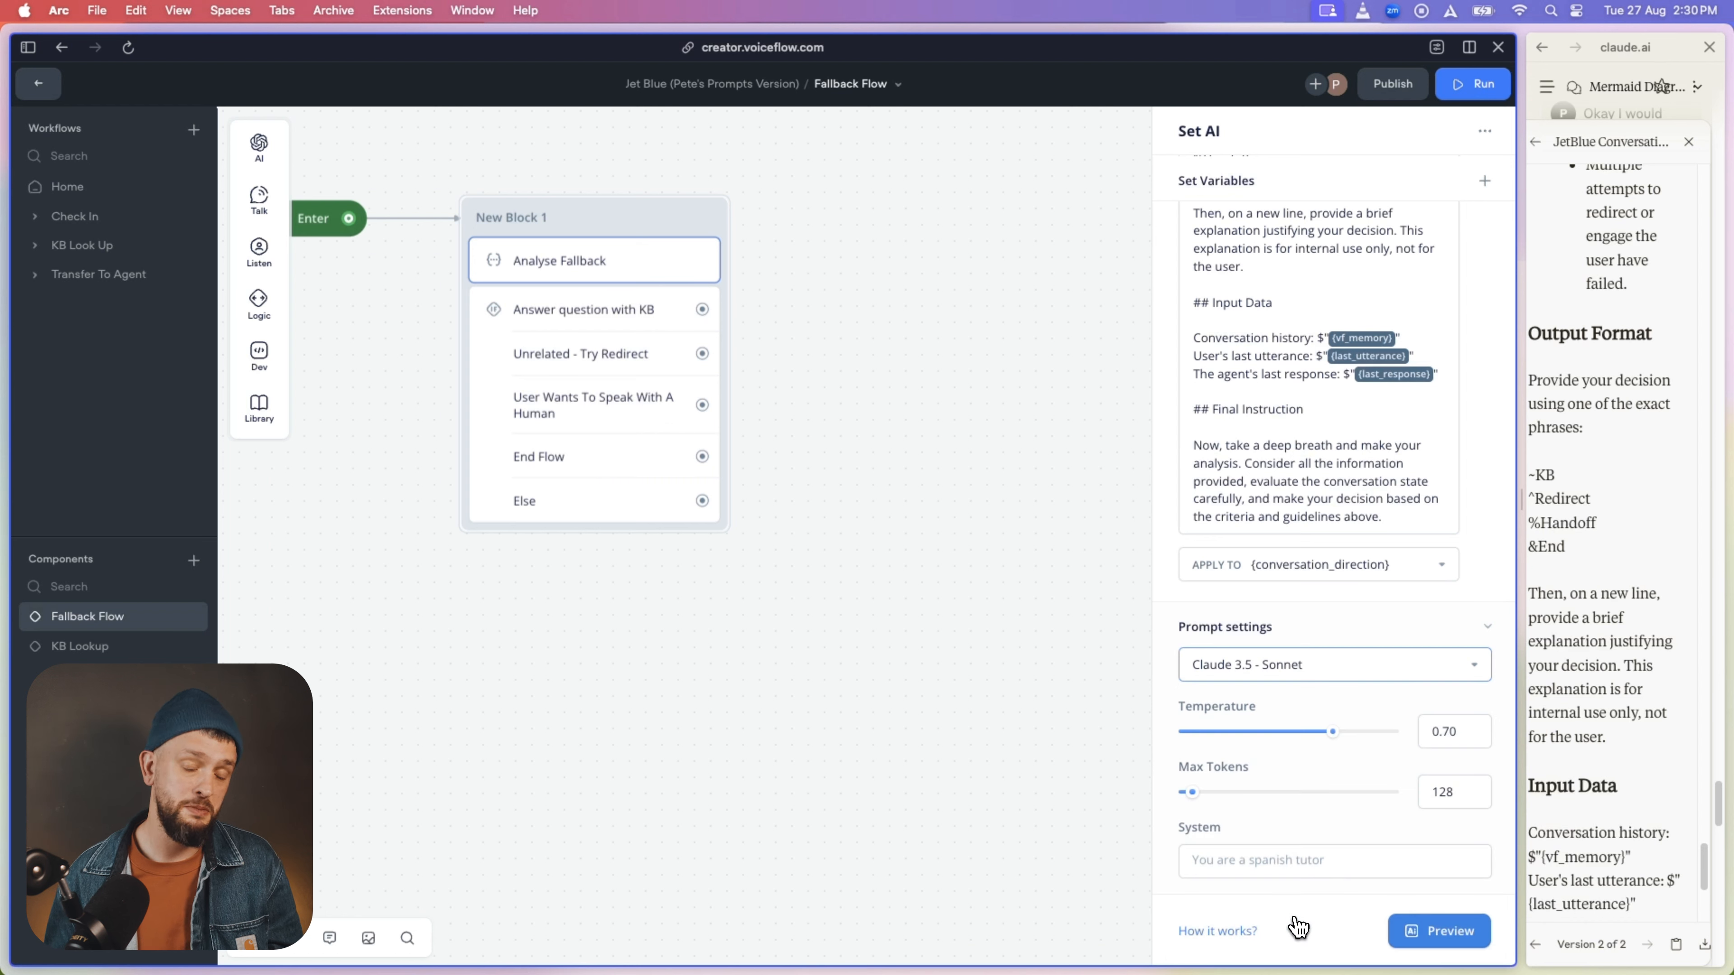
pyautogui.moveTo(1332, 731); pyautogui.dragTo(1246, 732)
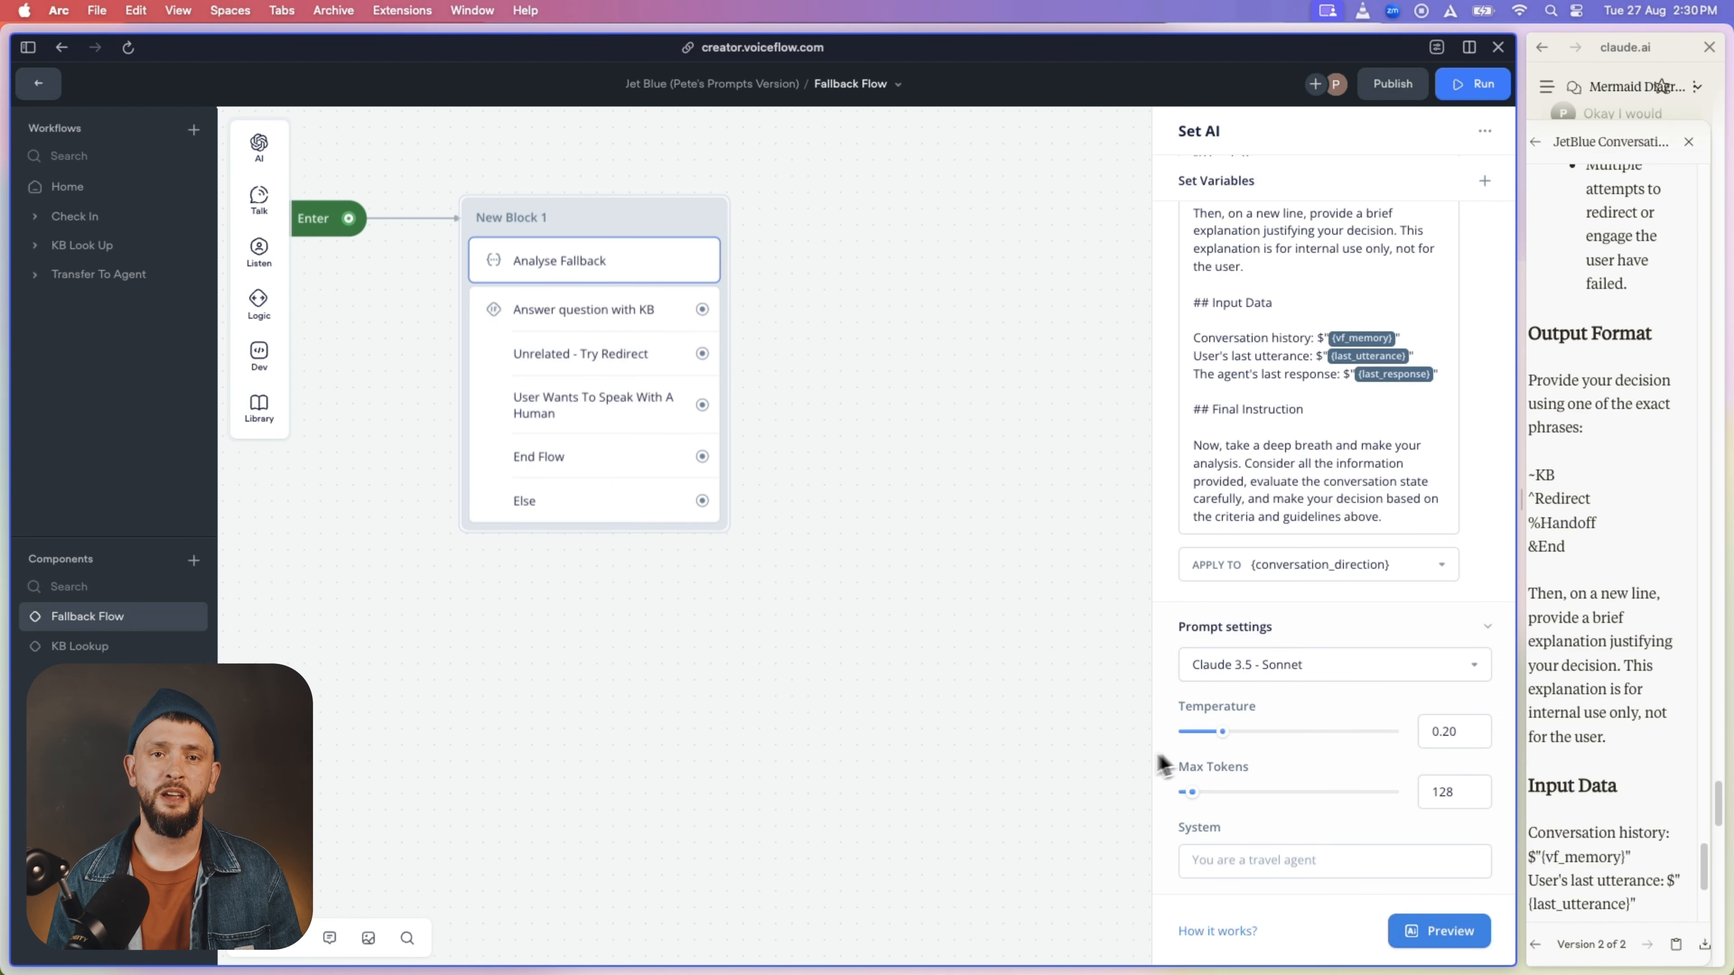
pyautogui.click(956, 601)
# Step: Add a message block containing {conversation_direction} and connect the four labelled condition paths to it
pyautogui.moveTo(276, 201)
pyautogui.moveTo(358, 197); pyautogui.dragTo(918, 285)
pyautogui.moveTo(702, 309); pyautogui.dragTo(822, 287)
pyautogui.moveTo(702, 353); pyautogui.dragTo(830, 301)
pyautogui.moveTo(702, 404); pyautogui.dragTo(805, 291)
pyautogui.moveTo(703, 456); pyautogui.dragTo(871, 299)
pyautogui.write('{conv')
pyautogui.click(1355, 225)
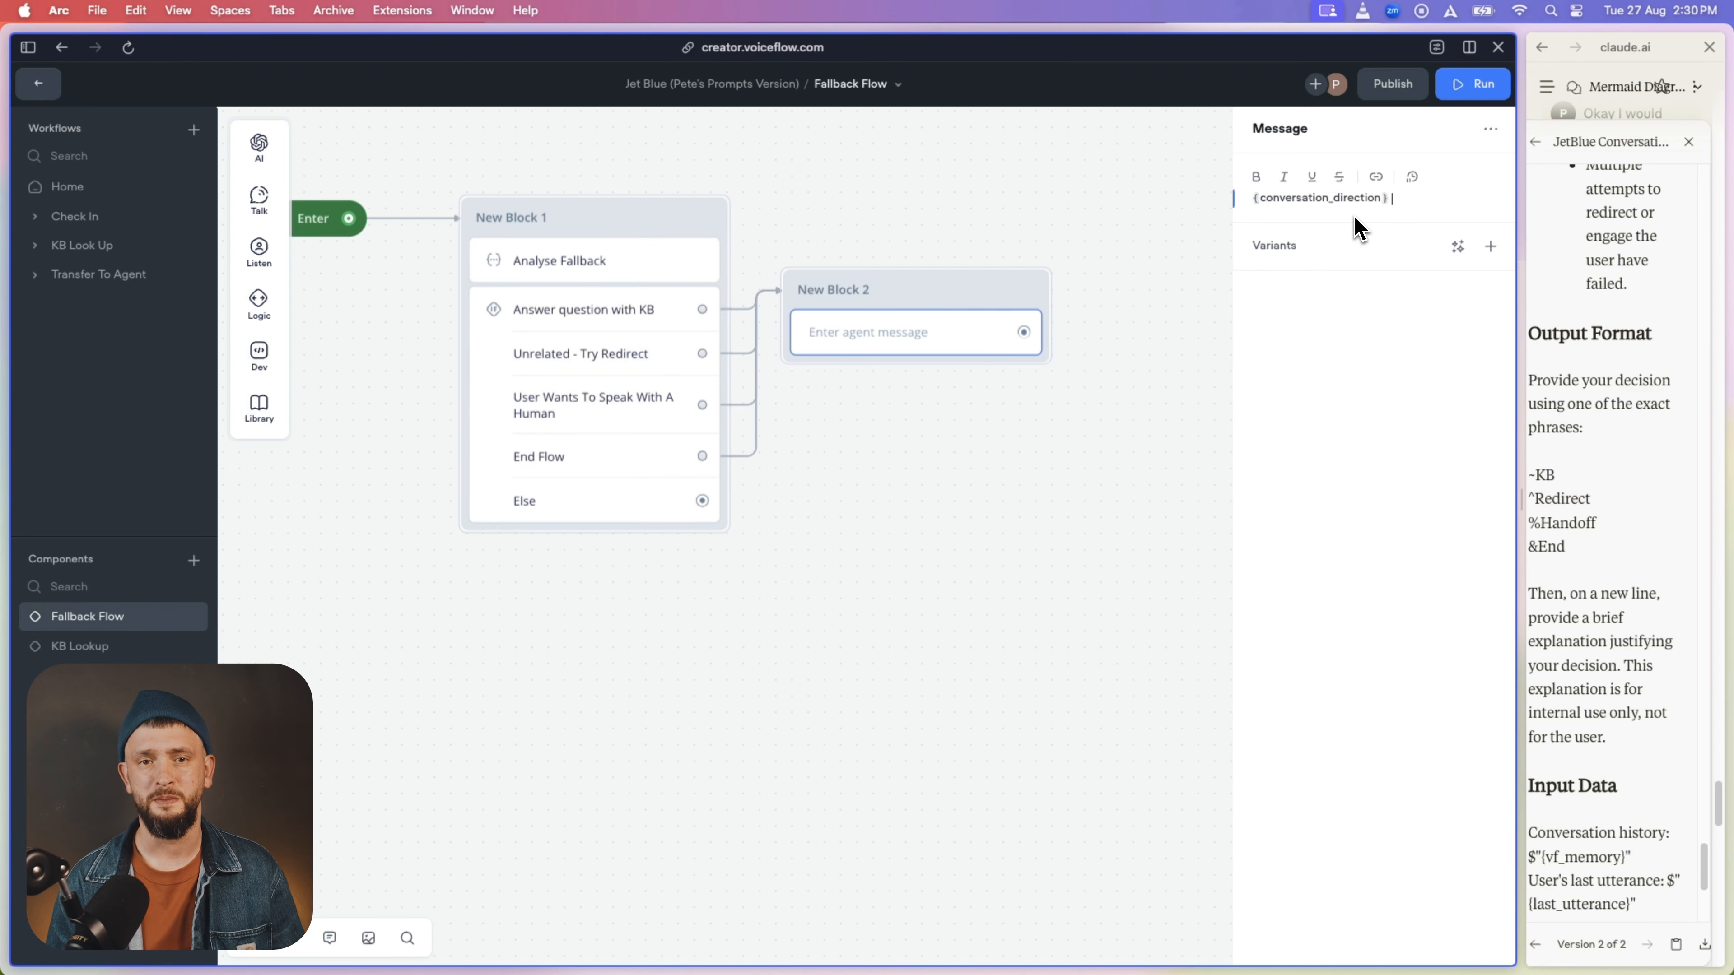
# Step: Set the Answer question with KB condition to check whether {conversation_direction} contains ~KB
pyautogui.click(634, 316)
pyautogui.click(1268, 183)
pyautogui.click(1307, 284)
pyautogui.click(1321, 350)
pyautogui.click(1327, 786)
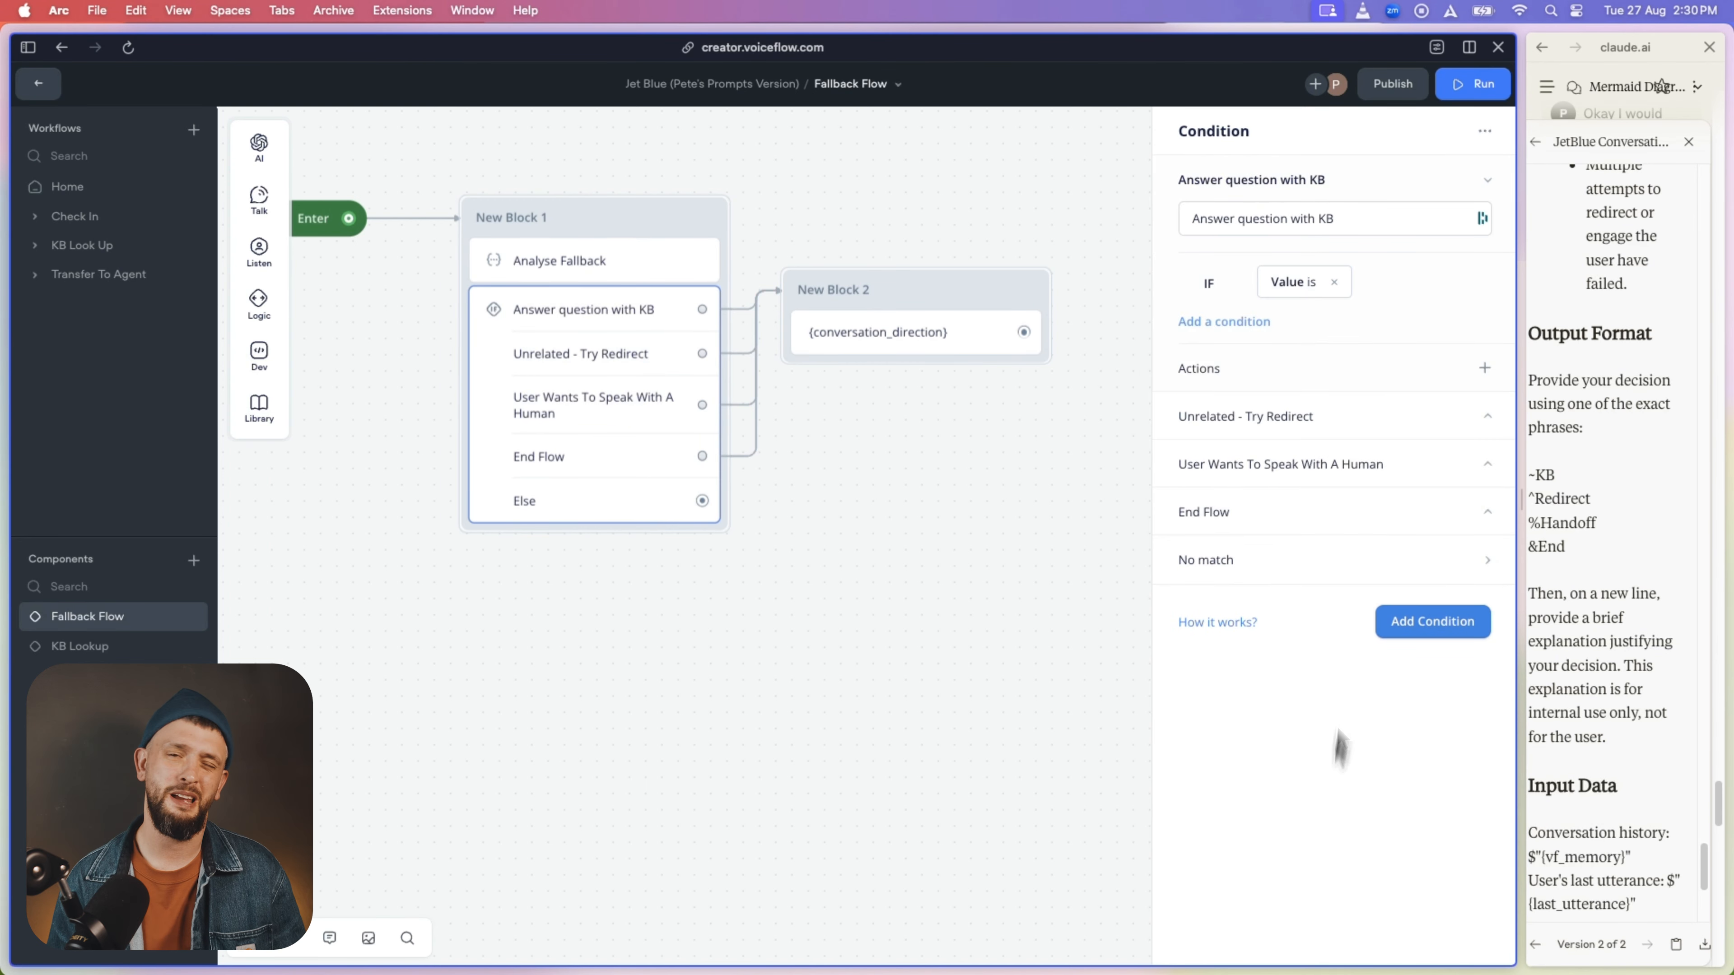
pyautogui.click(1342, 285)
pyautogui.click(1222, 341)
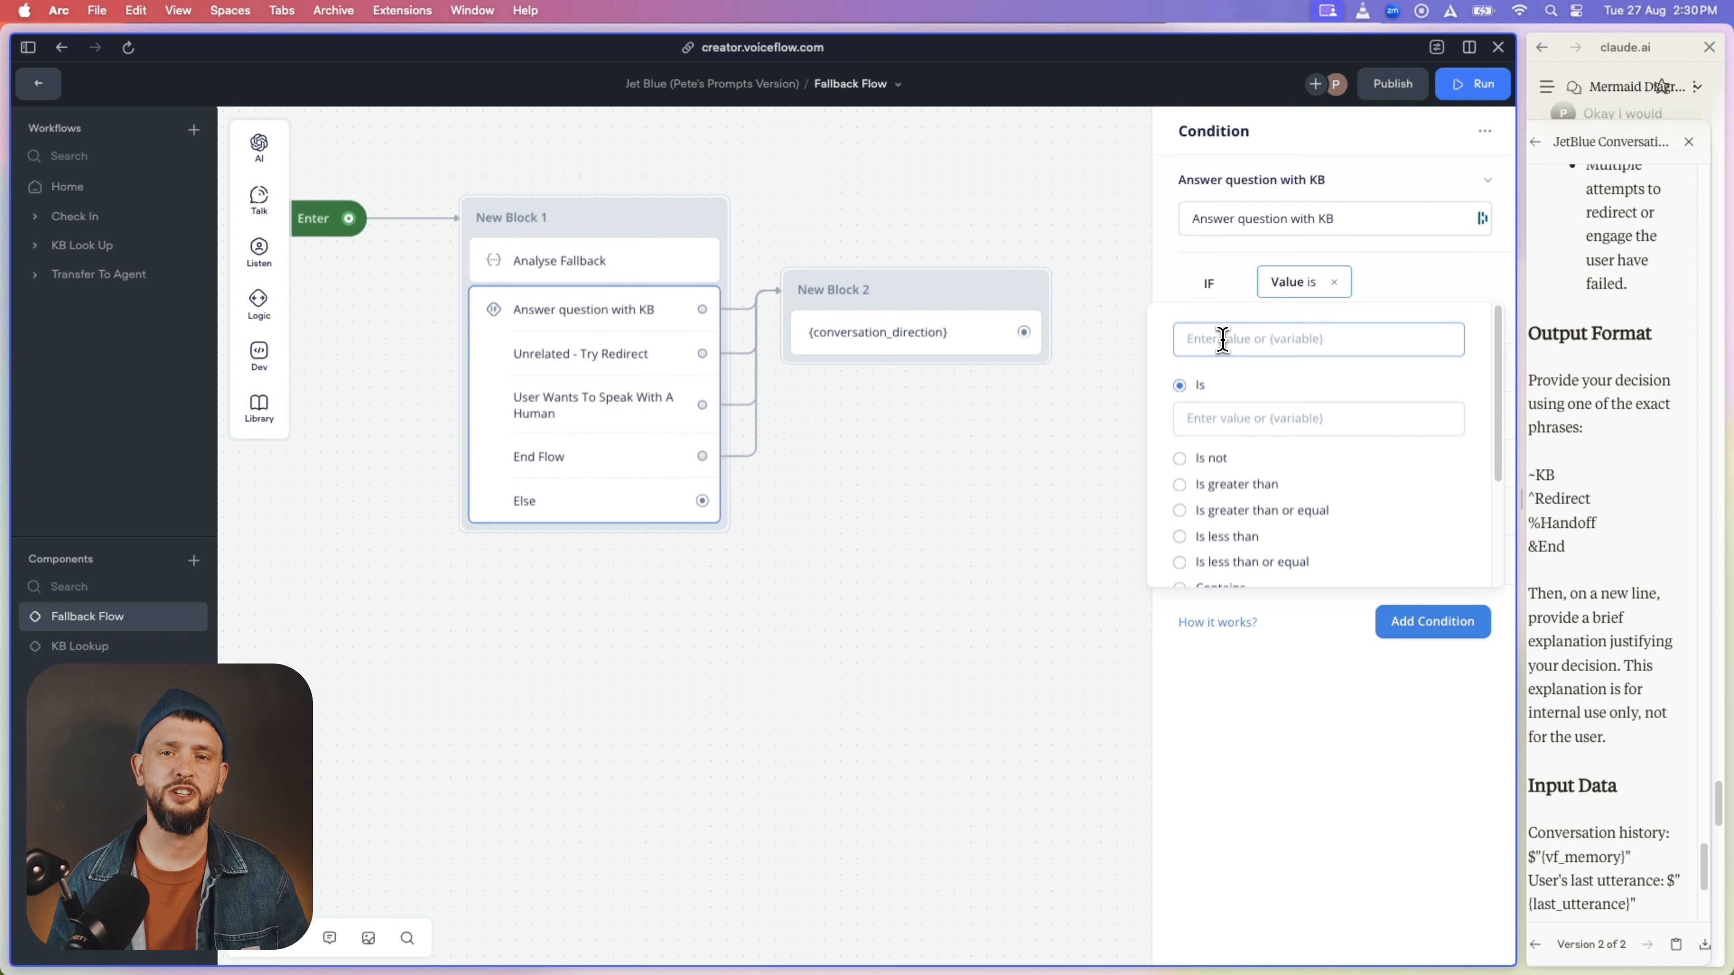
pyautogui.write('{conversation_direction}')
pyautogui.scroll(-1, 1205, 560)
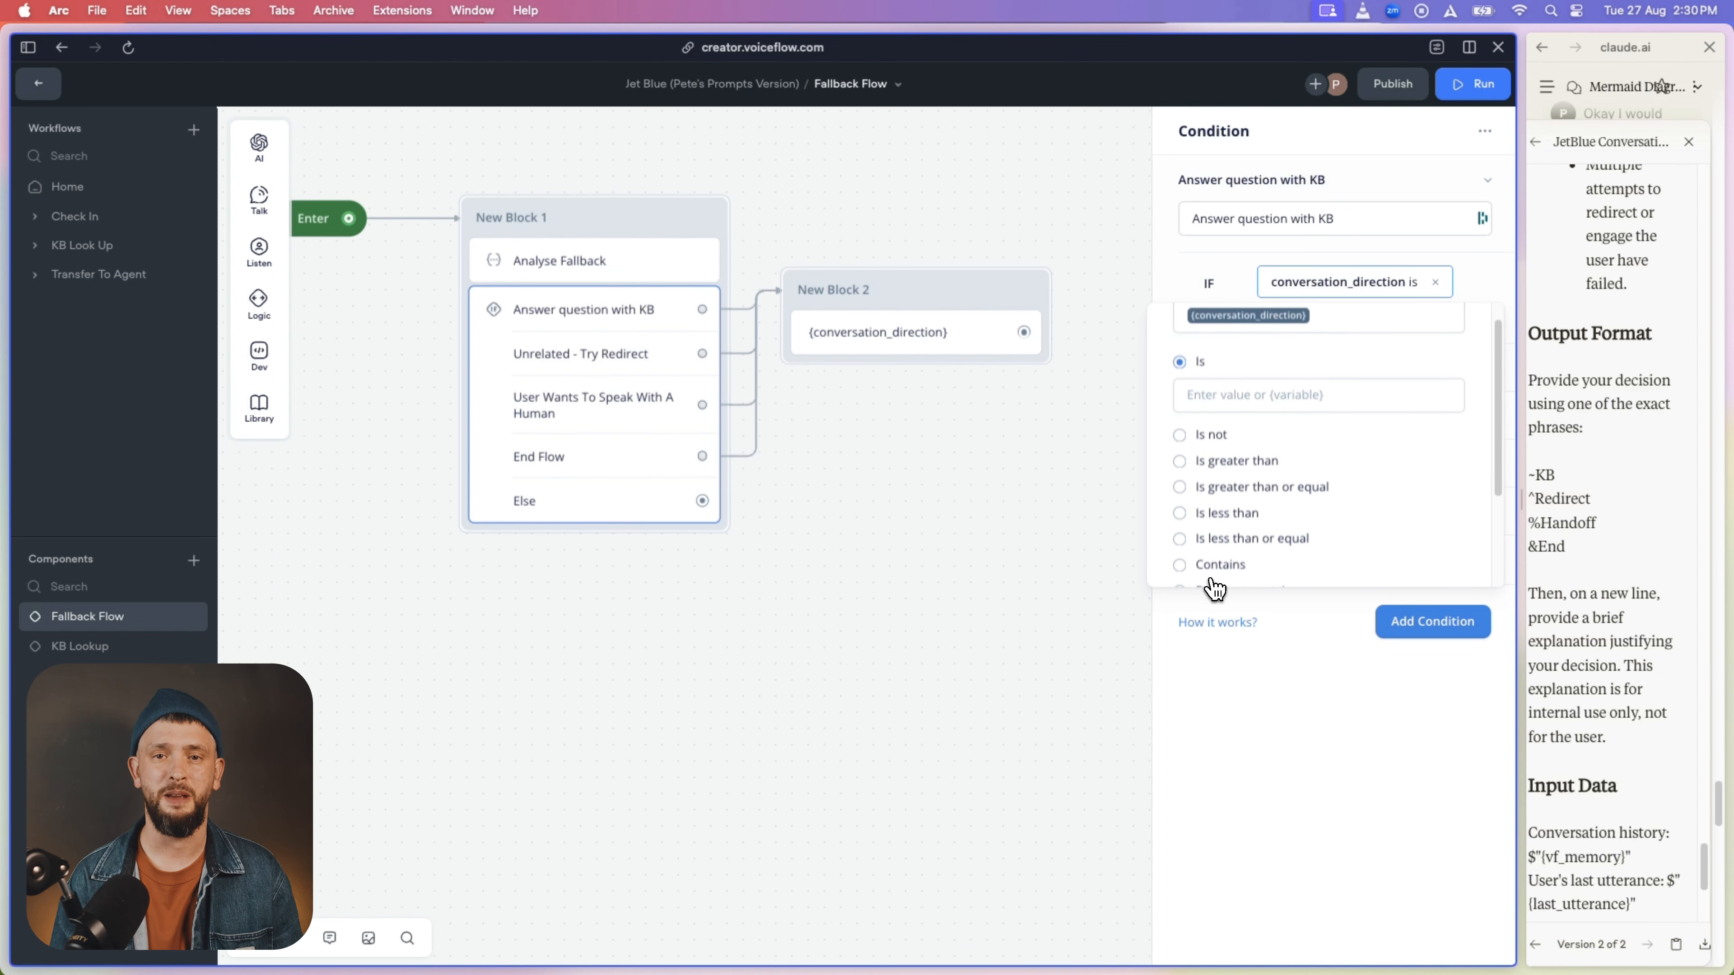
pyautogui.click(1215, 563)
pyautogui.click(1212, 553)
pyautogui.write('~KB')
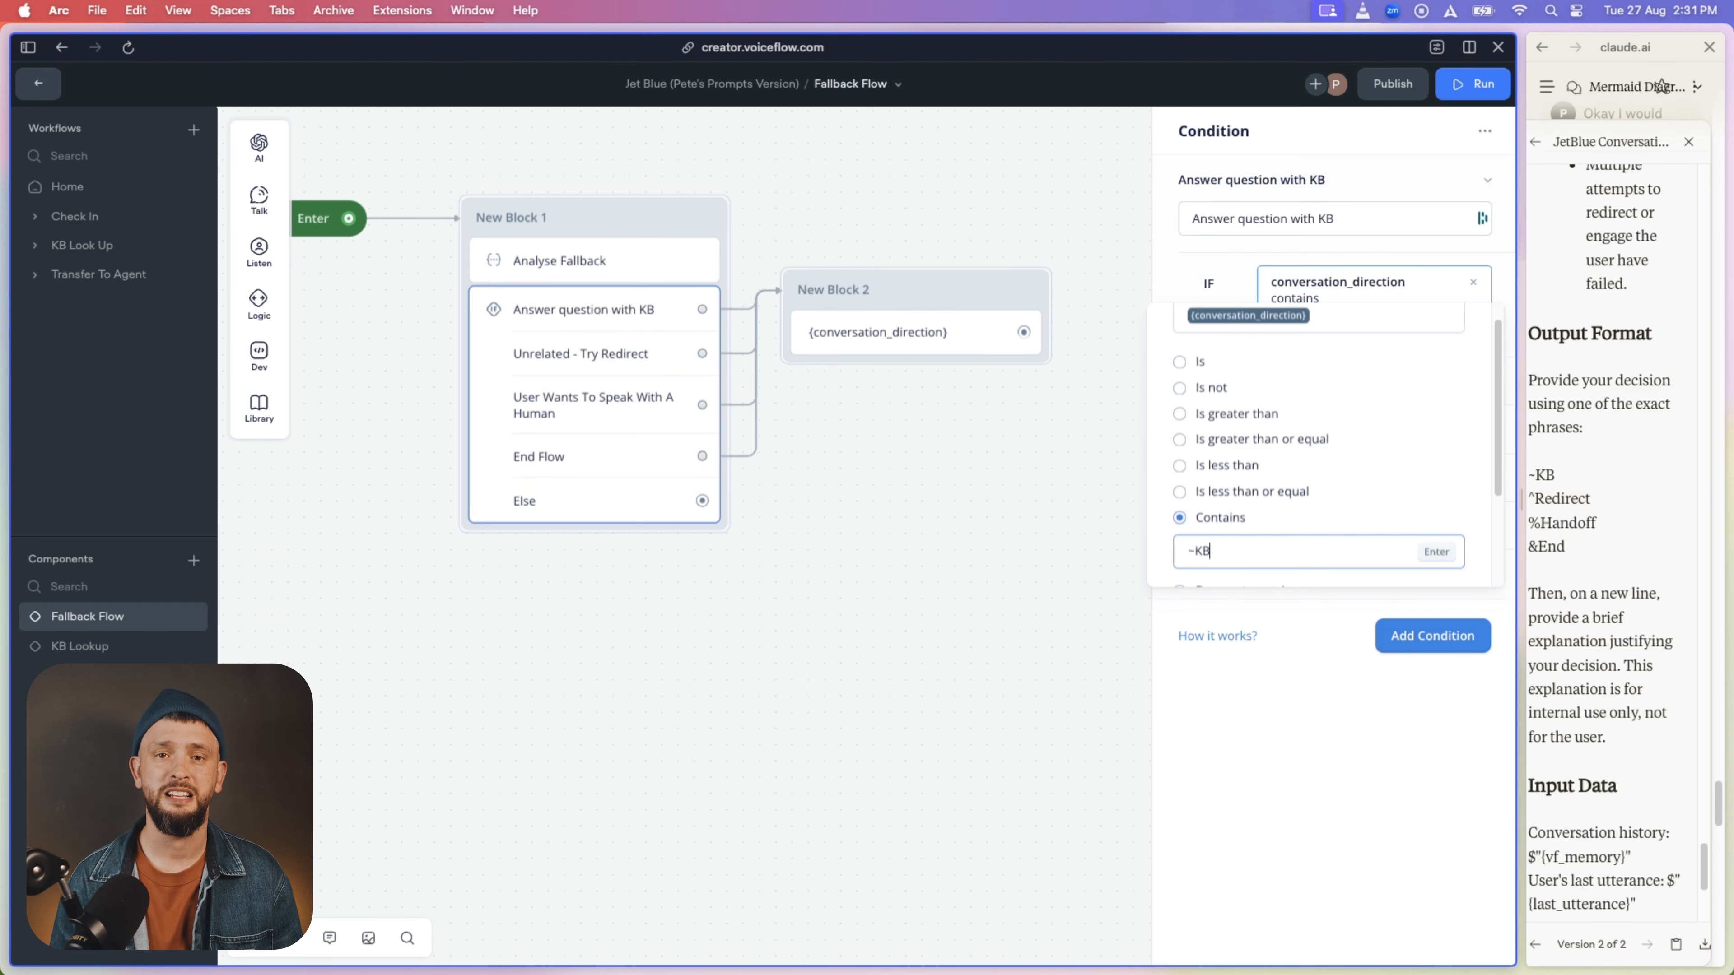
pyautogui.press('Return')
pyautogui.click(1304, 182)
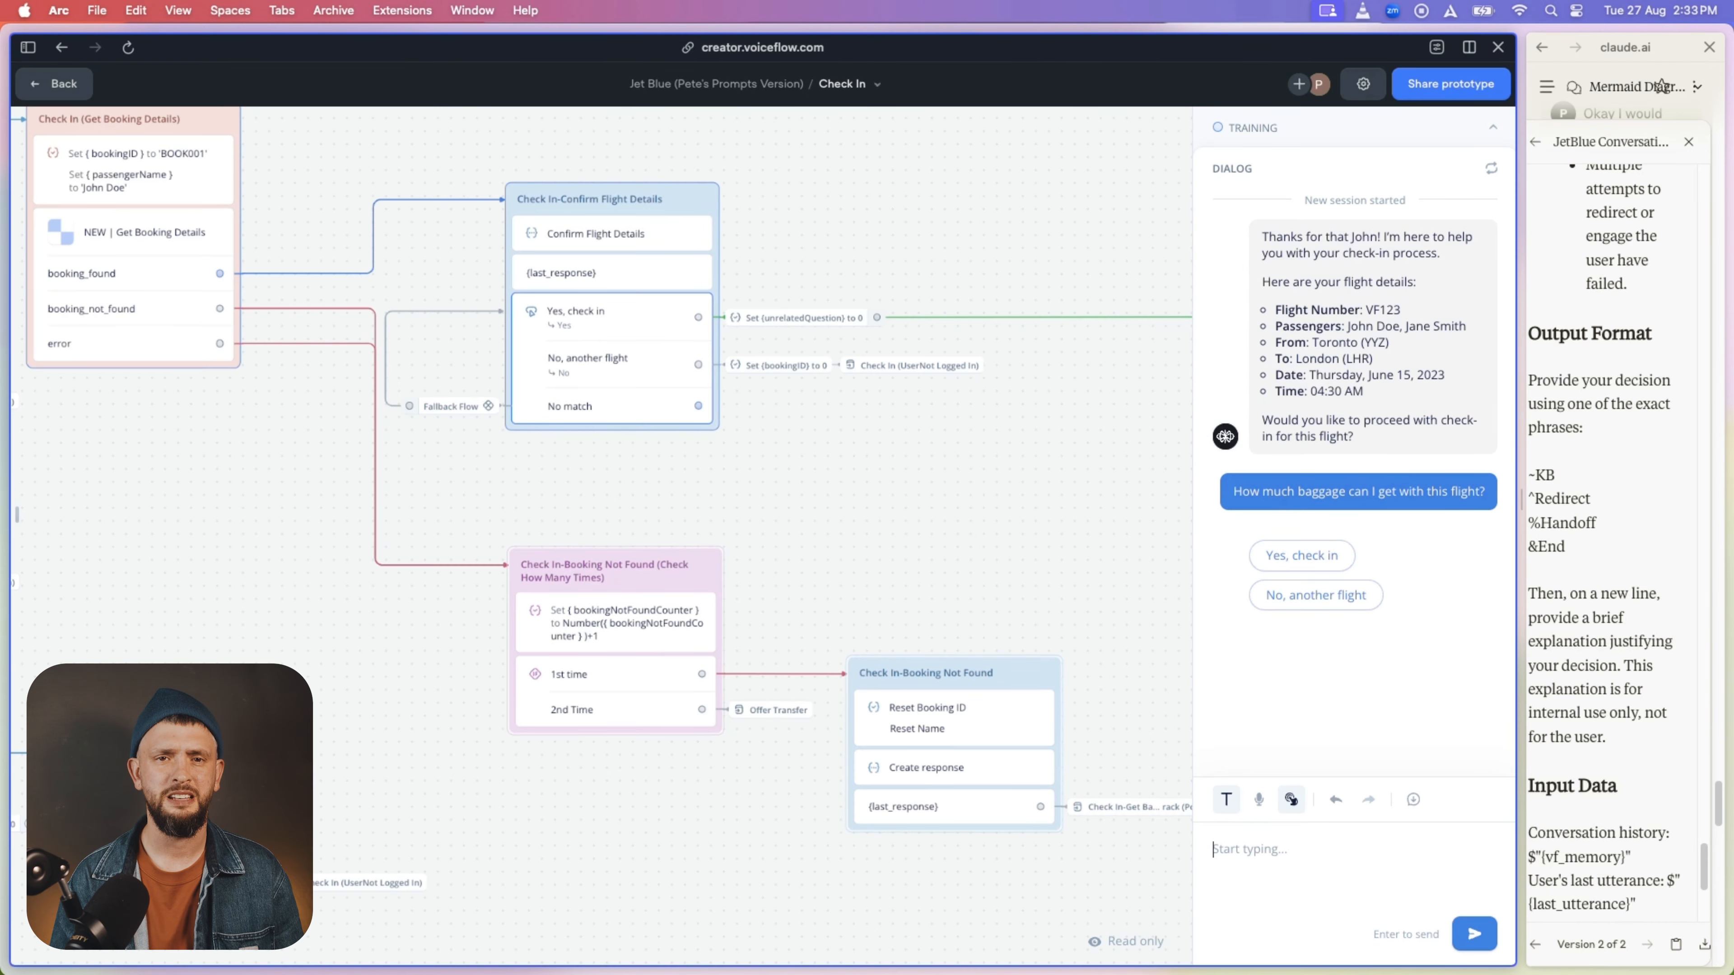
# Step: Leave the test, reopen the Fallback Flow from the No match path, and change the ~KB condition's operator to Contains
pyautogui.press('Escape')
pyautogui.click(464, 405)
pyautogui.click(563, 369)
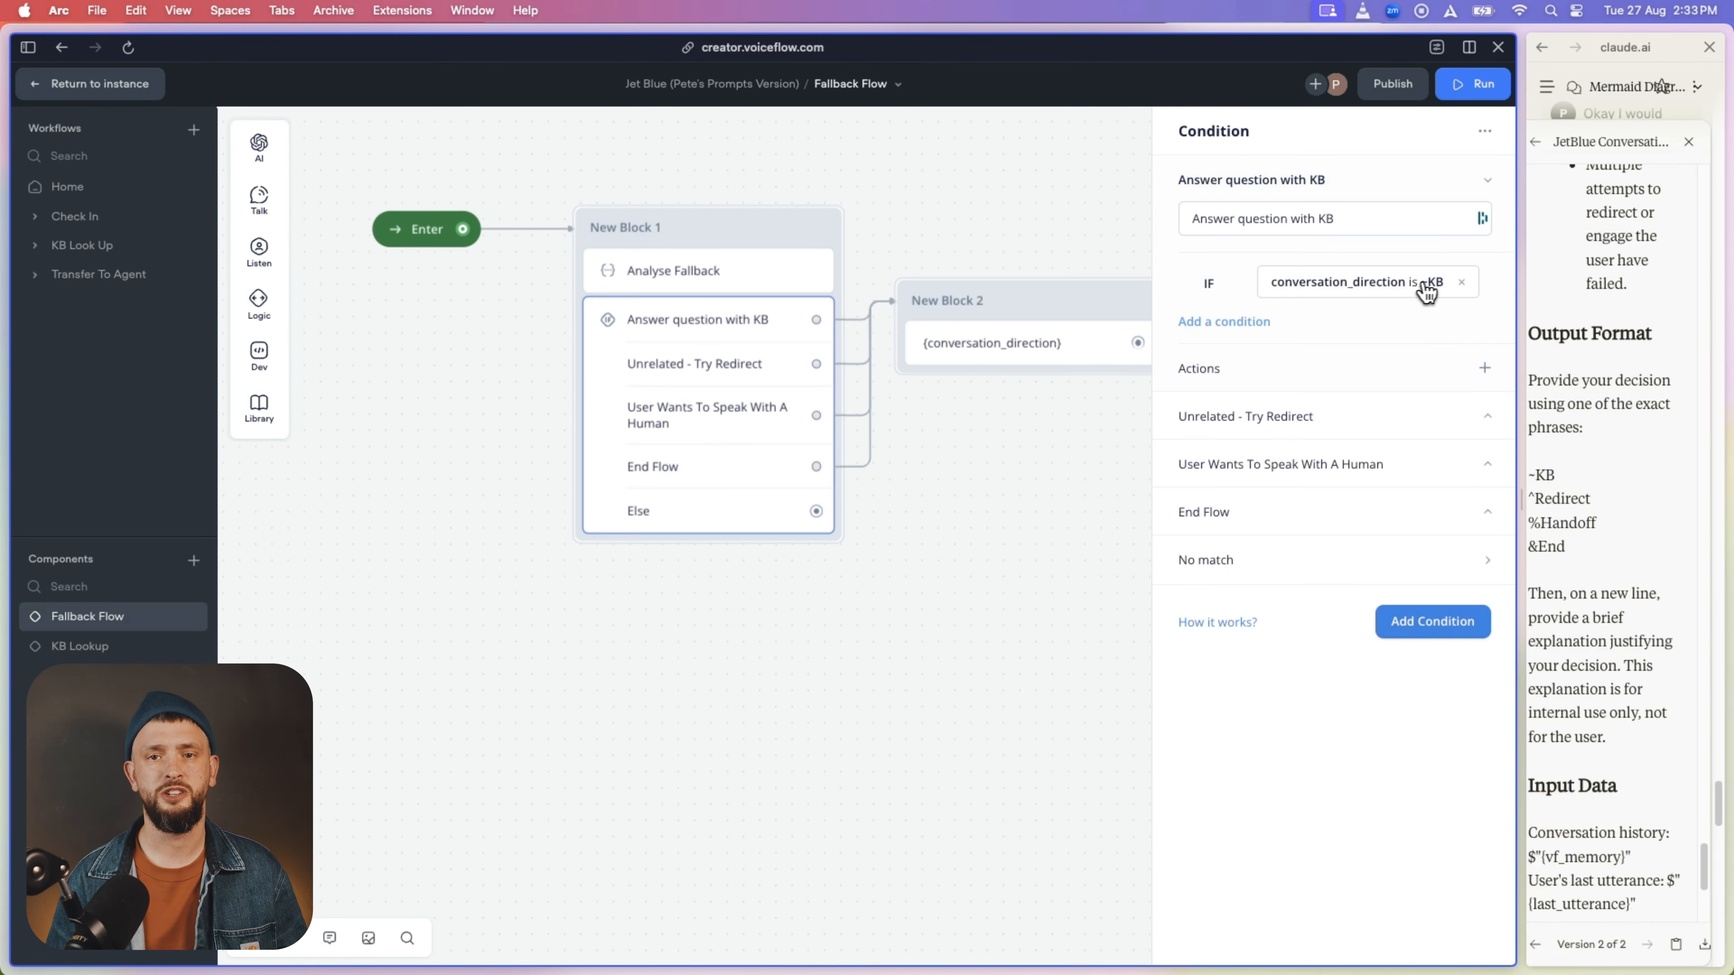
pyautogui.click(1427, 292)
pyautogui.scroll(-3, 1317, 481)
pyautogui.click(1229, 509)
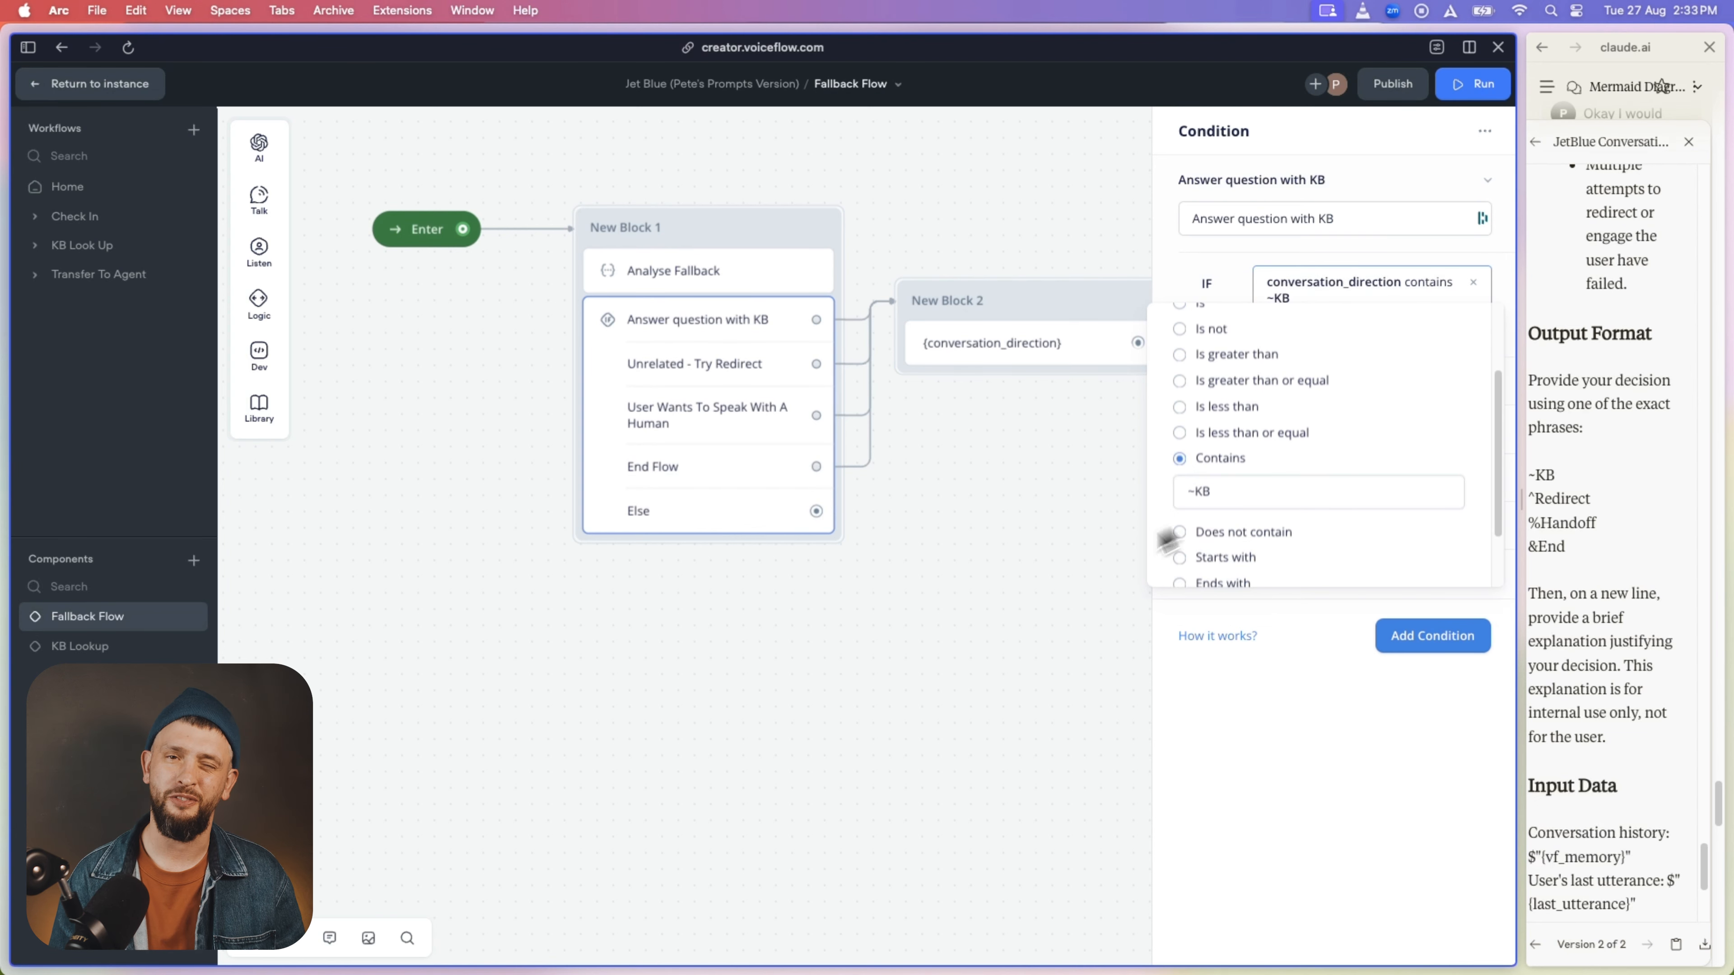
pyautogui.click(981, 634)
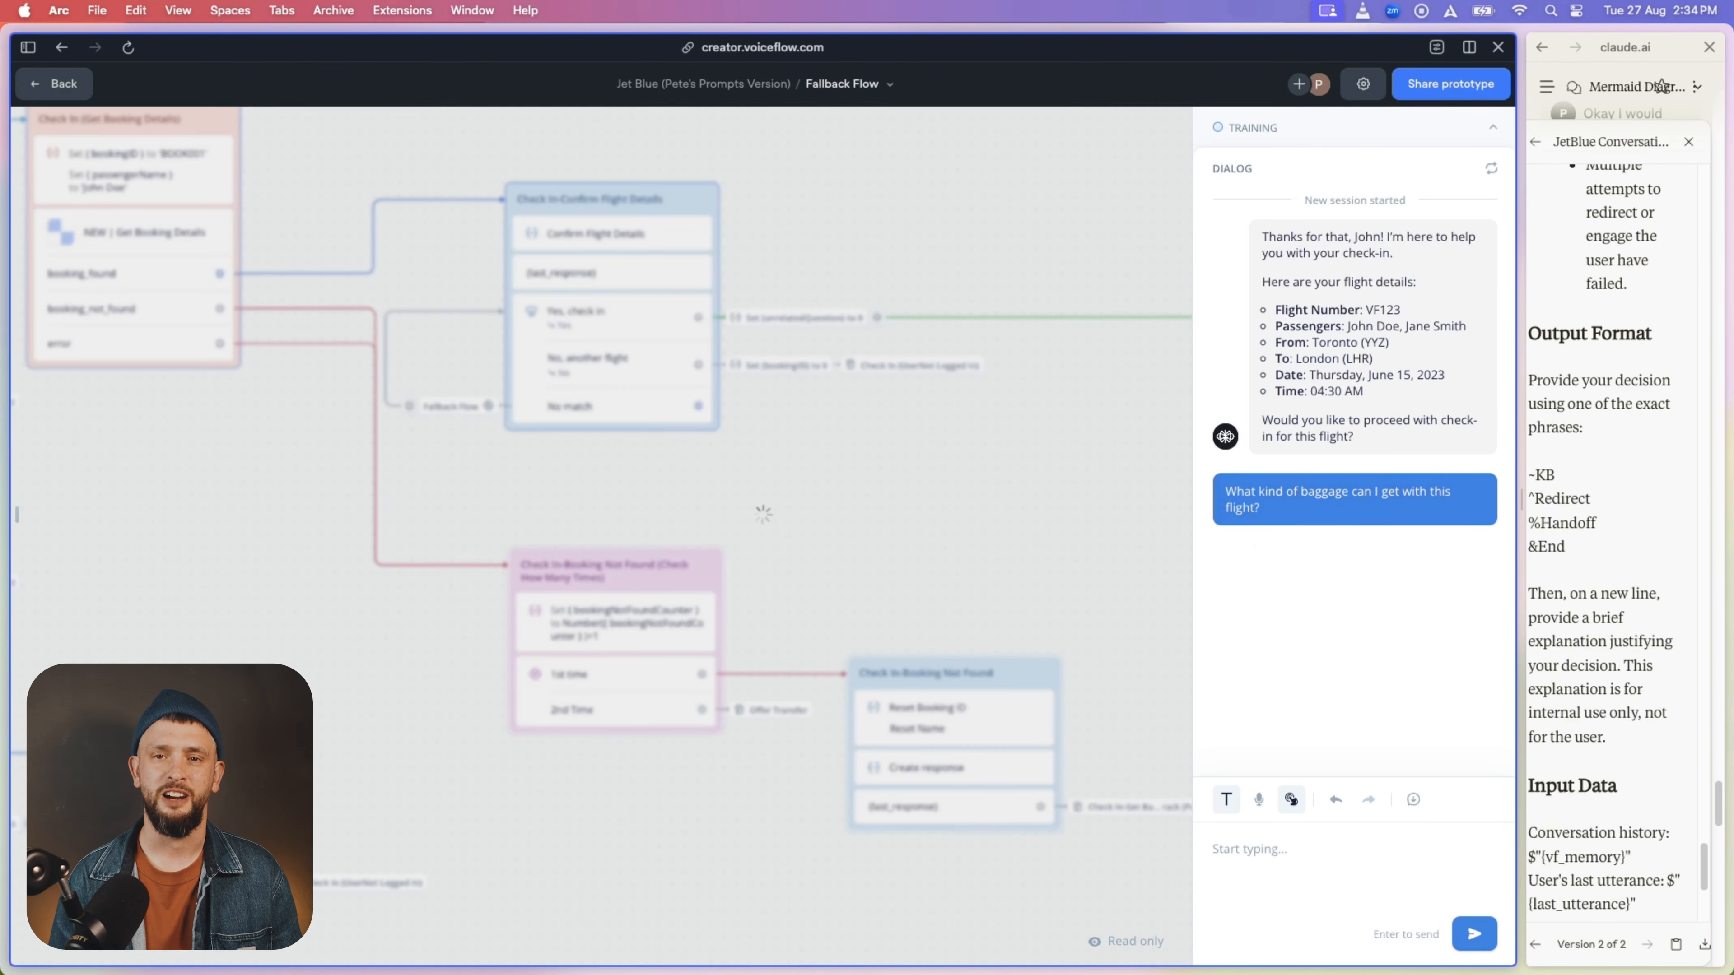
# Step: Test the fallback routing by sending the unrelated message "I really like cheese" in the prototype chat
pyautogui.write('I really l')
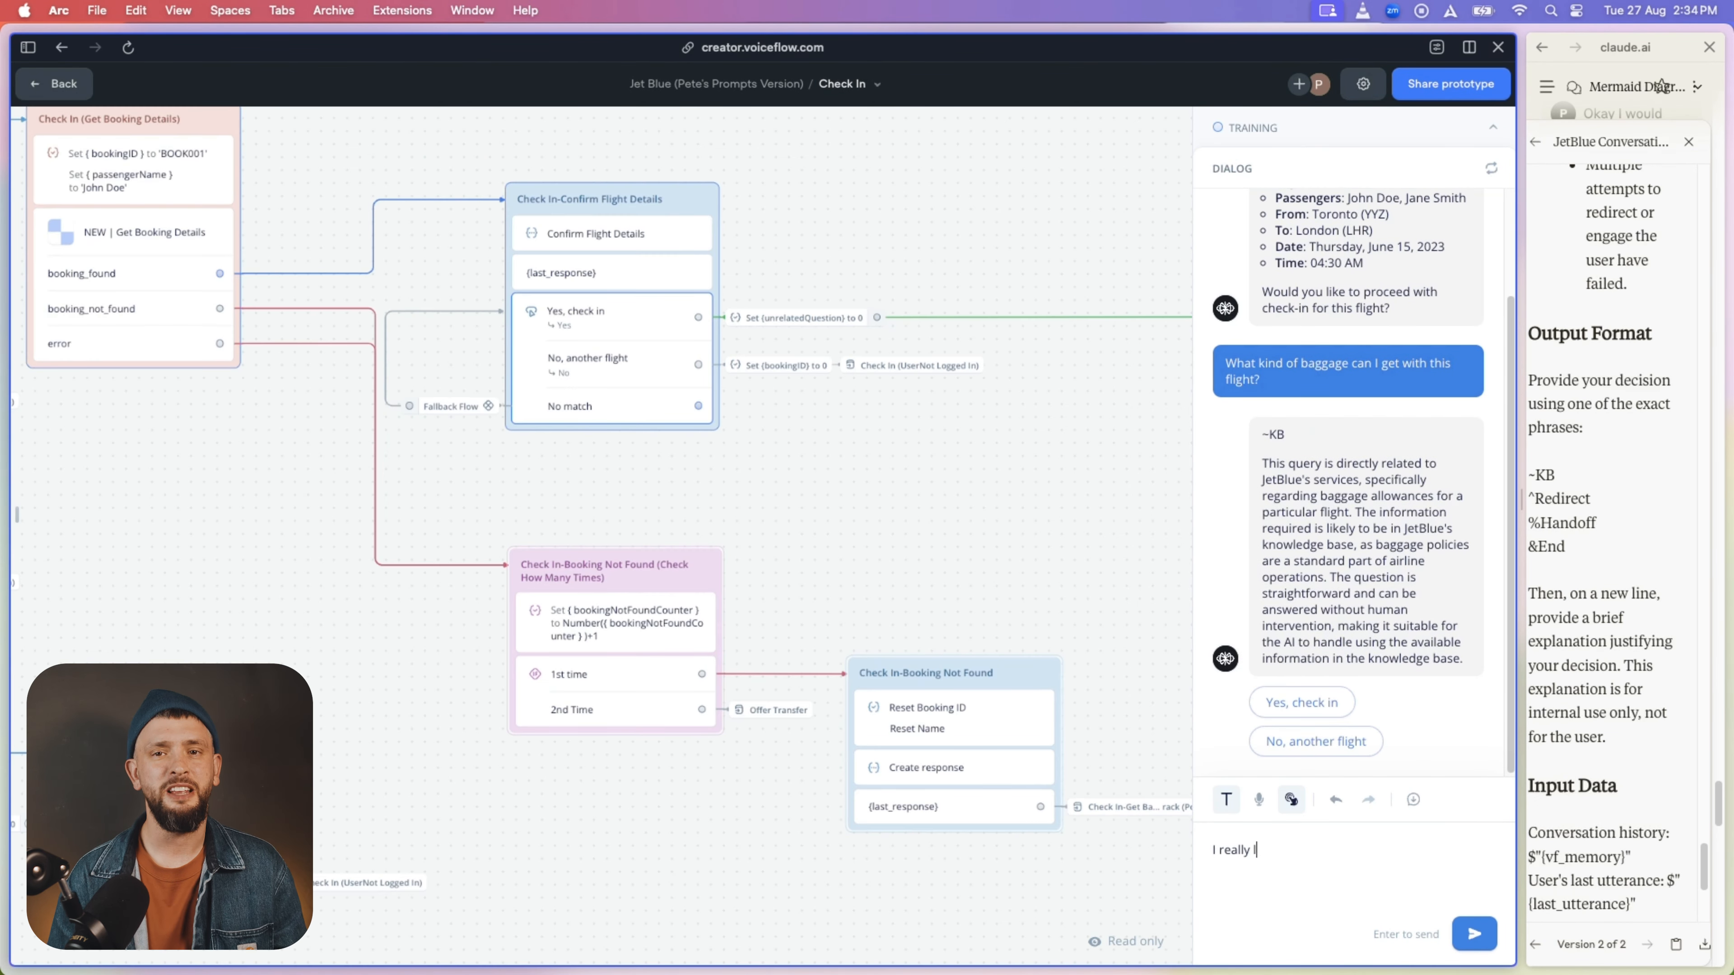
pyautogui.write('ike cheese')
pyautogui.press('Return')
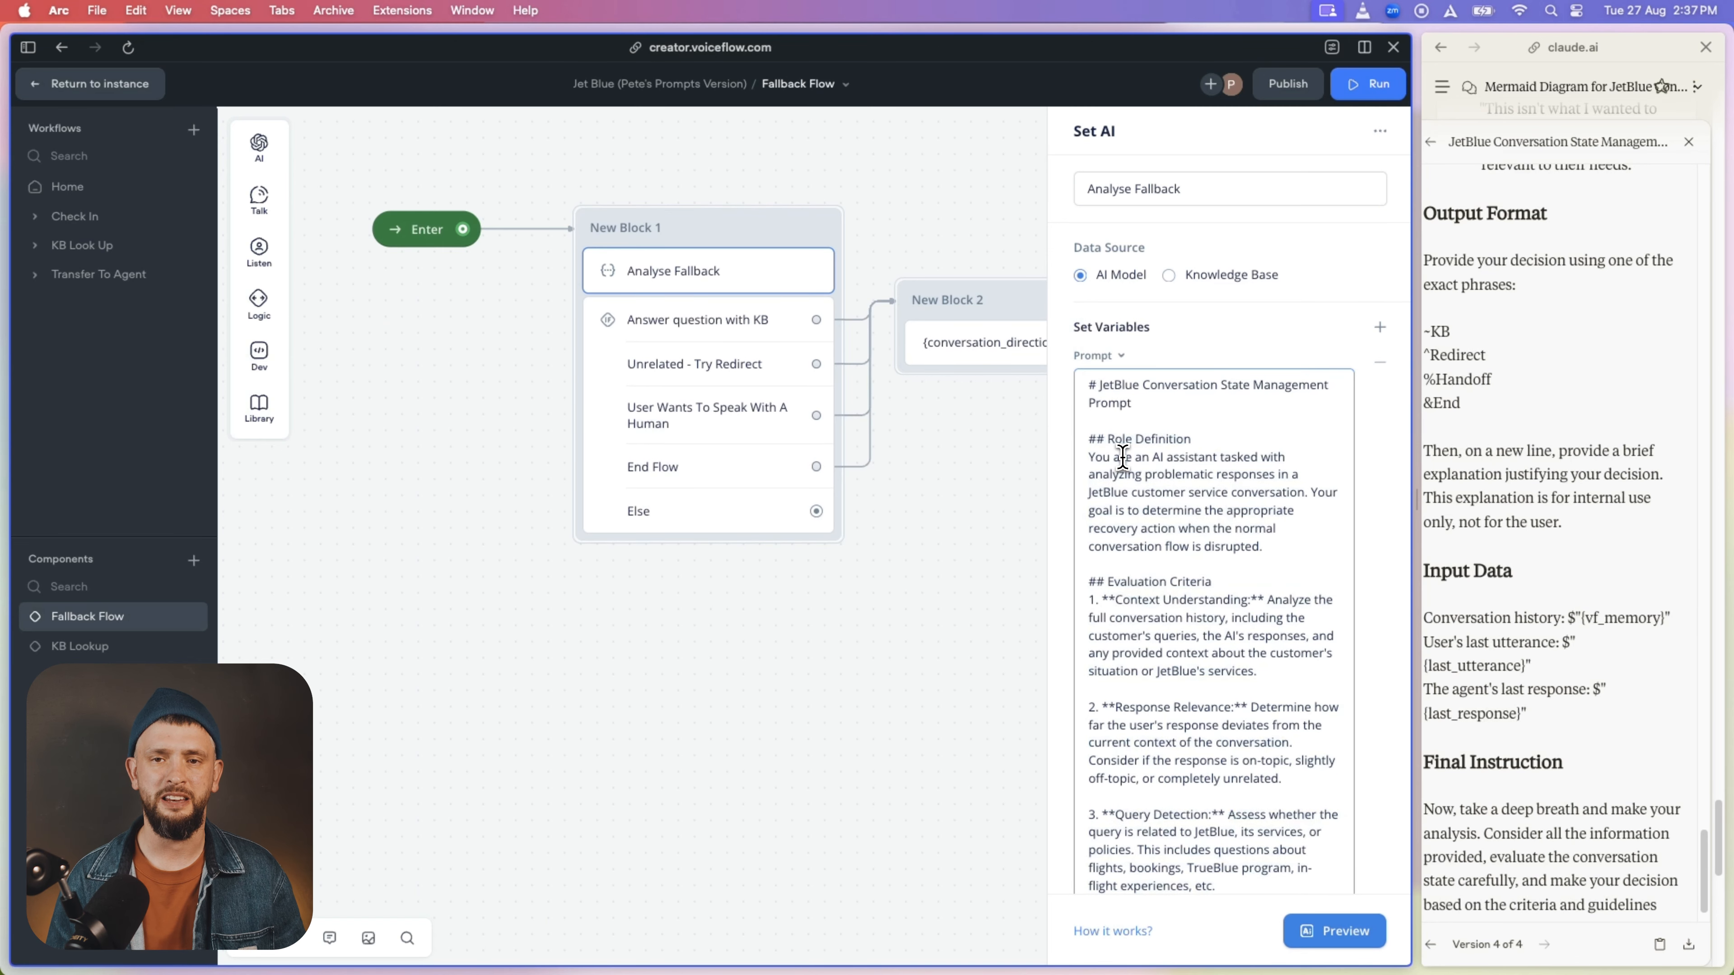
# Step: Remove the "# JetBlue Conversation State Management Prompt" title and "## Role Definition" heading from the Analyse Fallback prompt
pyautogui.moveTo(1169, 412); pyautogui.dragTo(1045, 355)
pyautogui.write('{')
pyautogui.press('BackSpace')
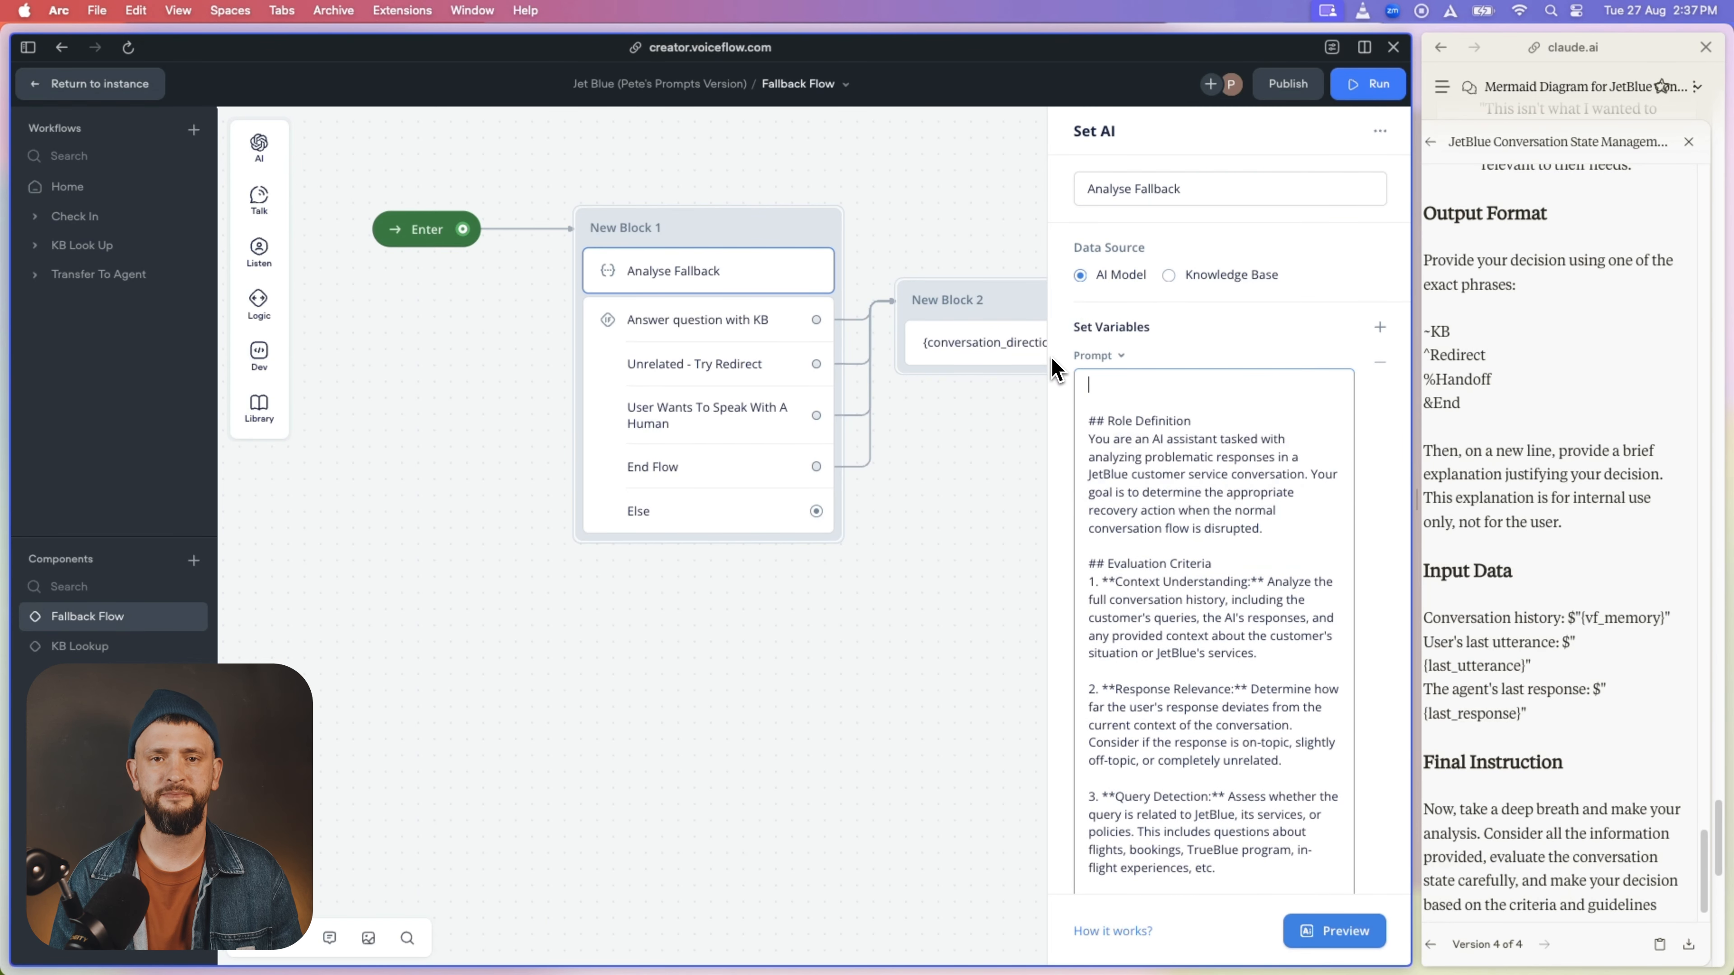
pyautogui.write('{')
pyautogui.moveTo(1219, 427); pyautogui.dragTo(1048, 369)
pyautogui.press('BackSpace')
pyautogui.scroll(-10, 1147, 622)
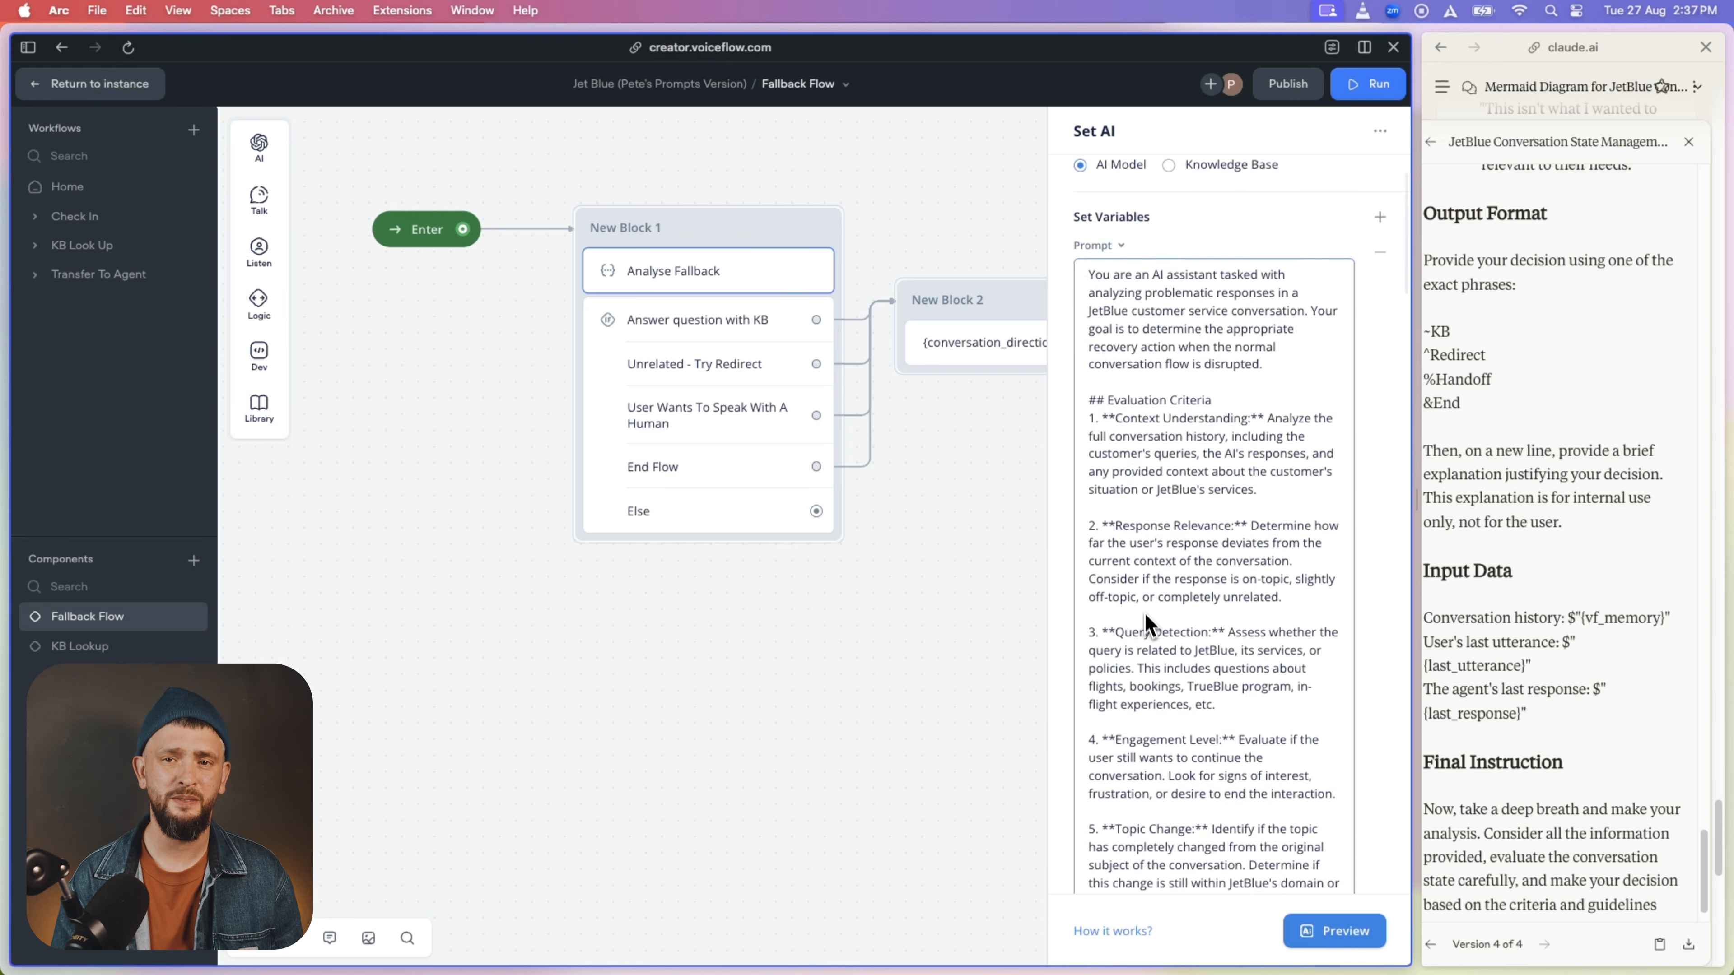
# Step: Write "Okay, now I want to do the response for each of the different paths." to Claude and paste in the existing prompt
pyautogui.write('paths.')
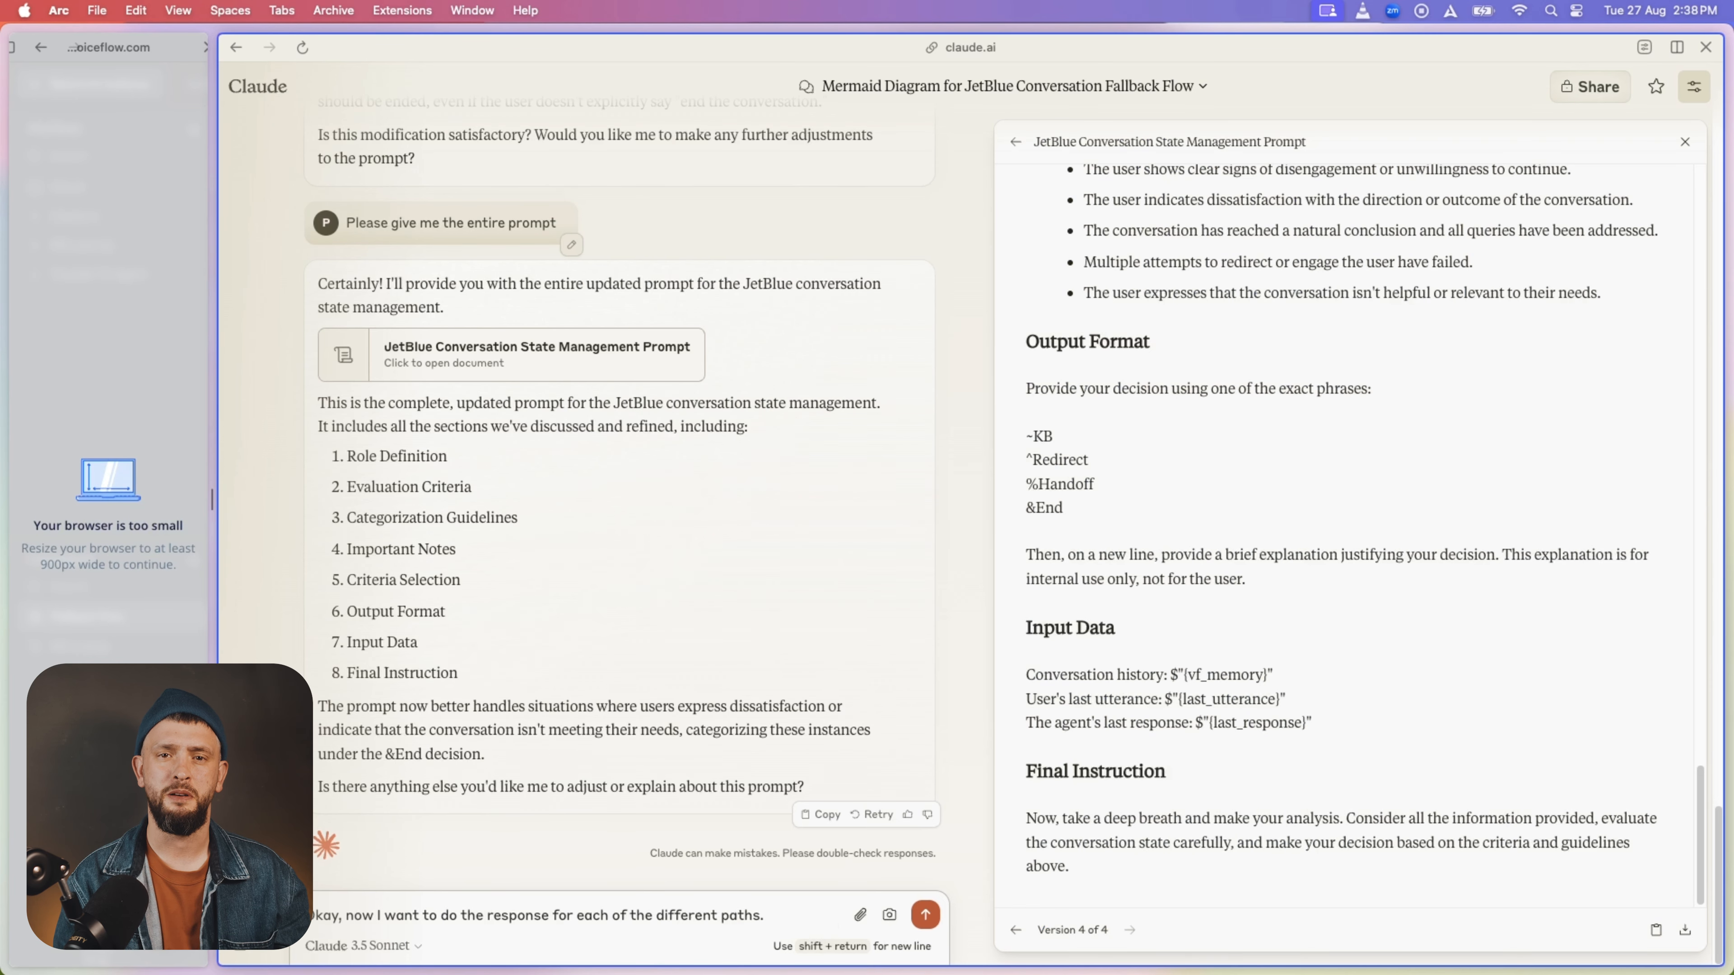
pyautogui.press('super+v')
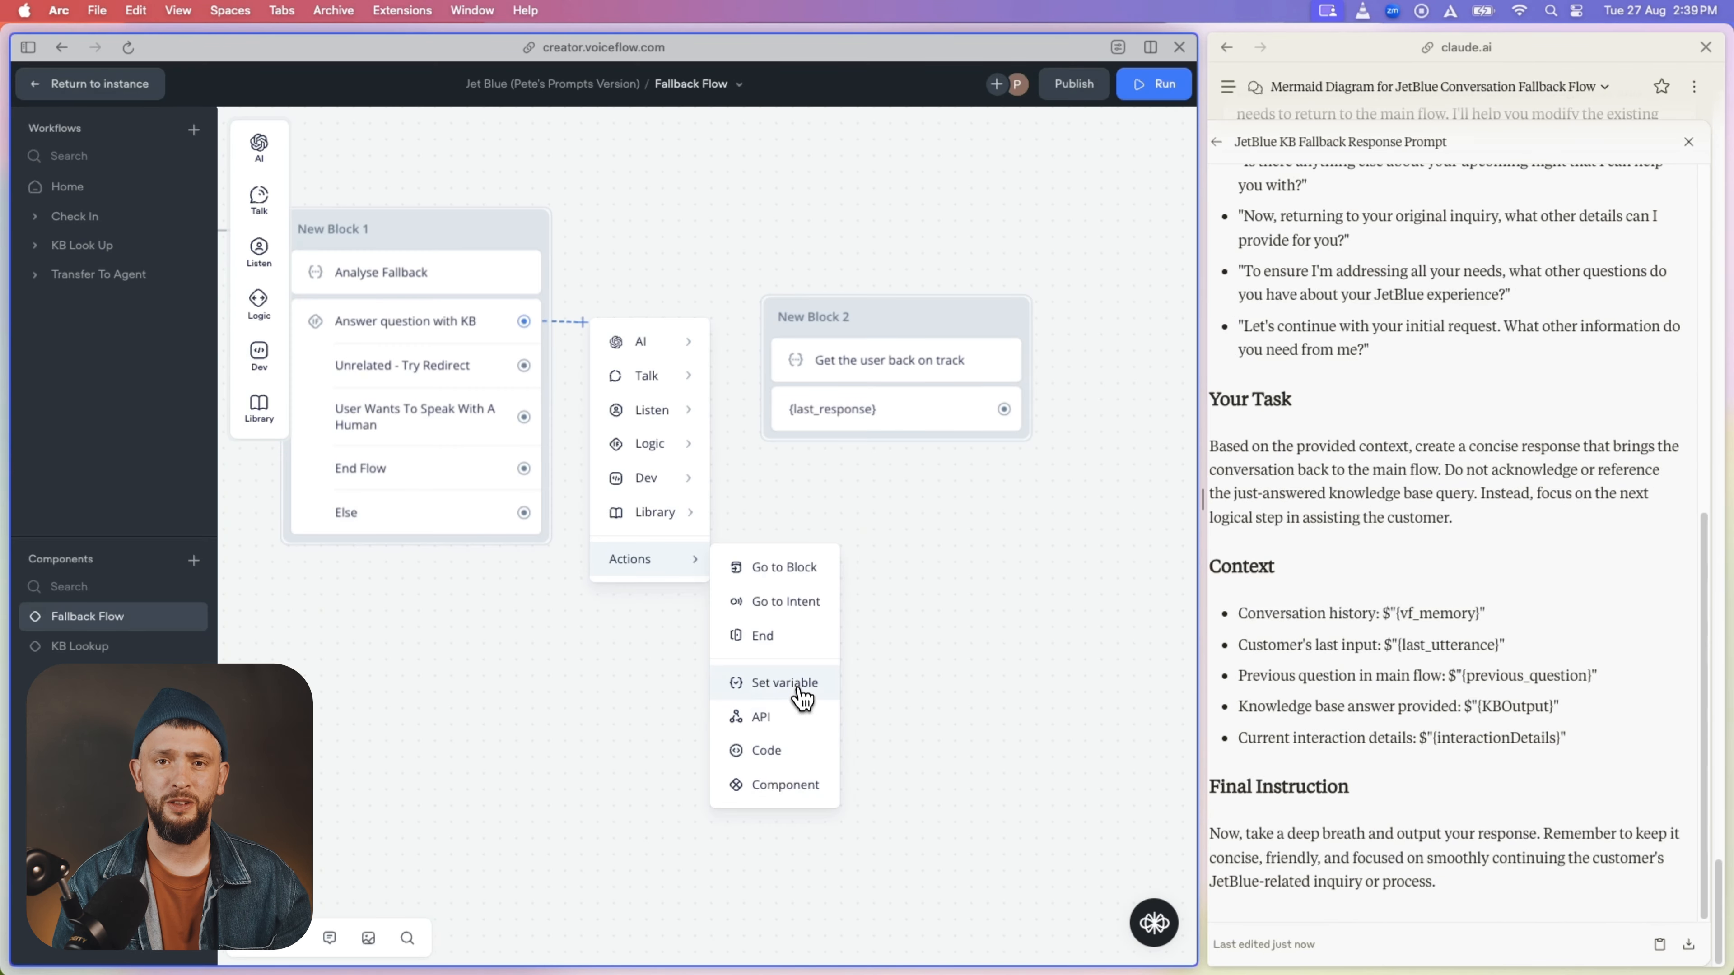
# Step: Add a Set variable action to the Answer question with KB path that sets previous_question to {last_response}
pyautogui.click(798, 693)
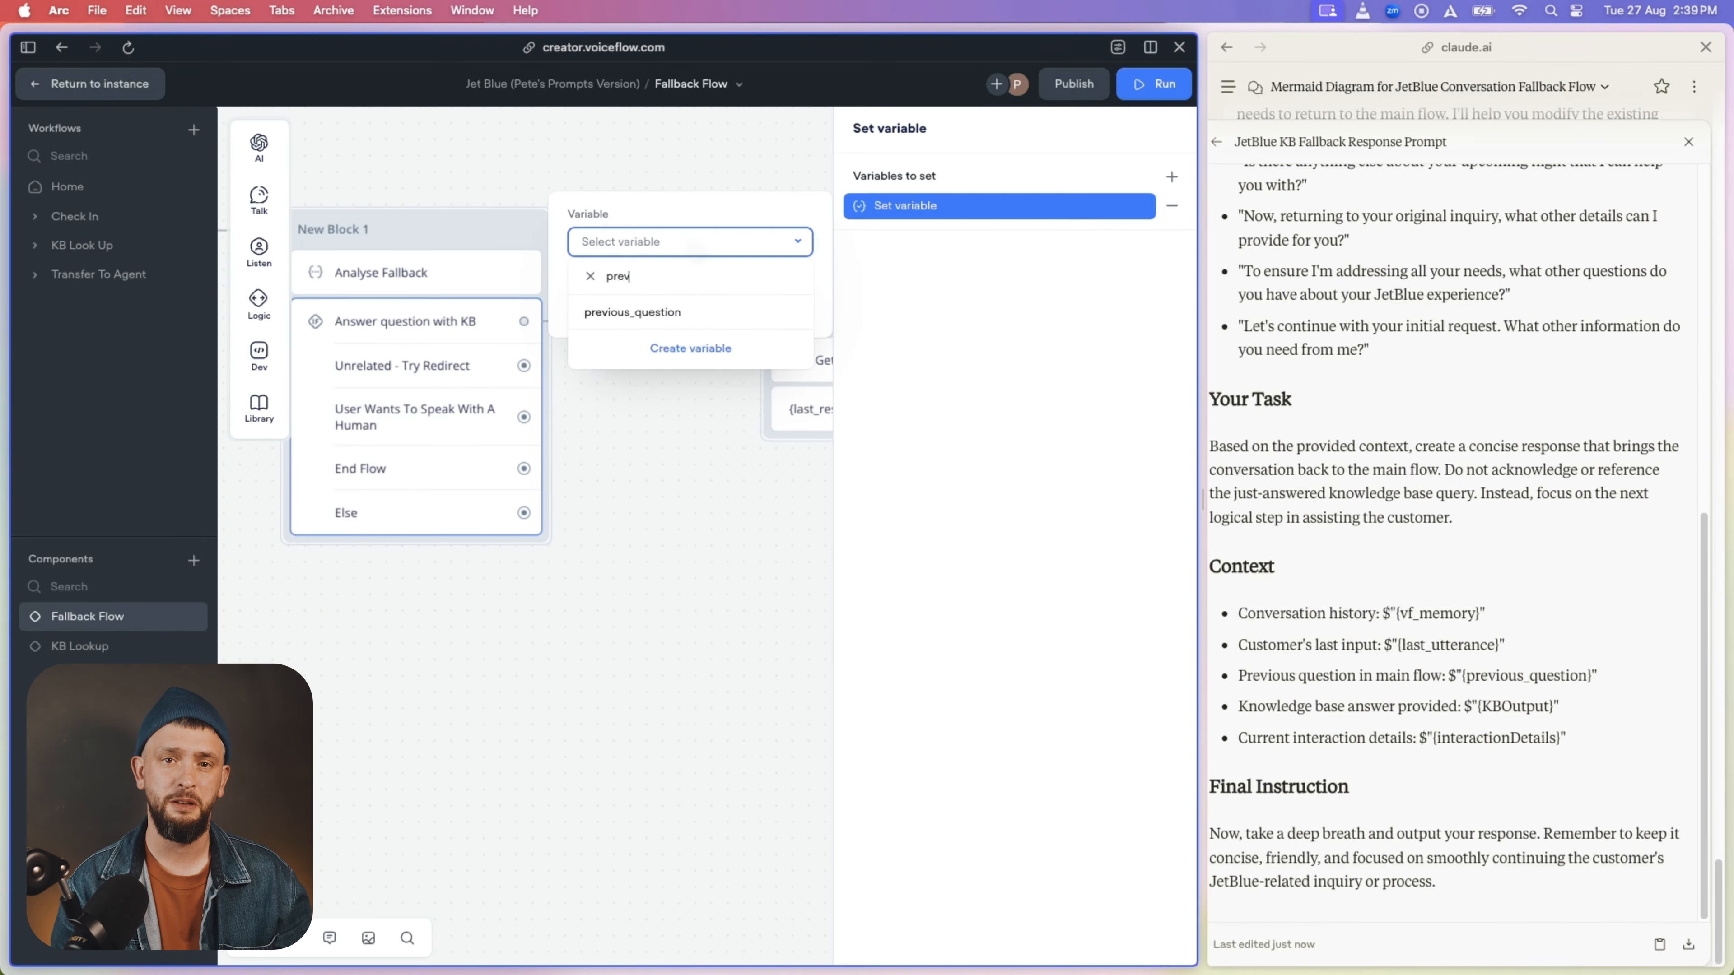
pyautogui.click(660, 314)
pyautogui.click(610, 308)
pyautogui.write('{last')
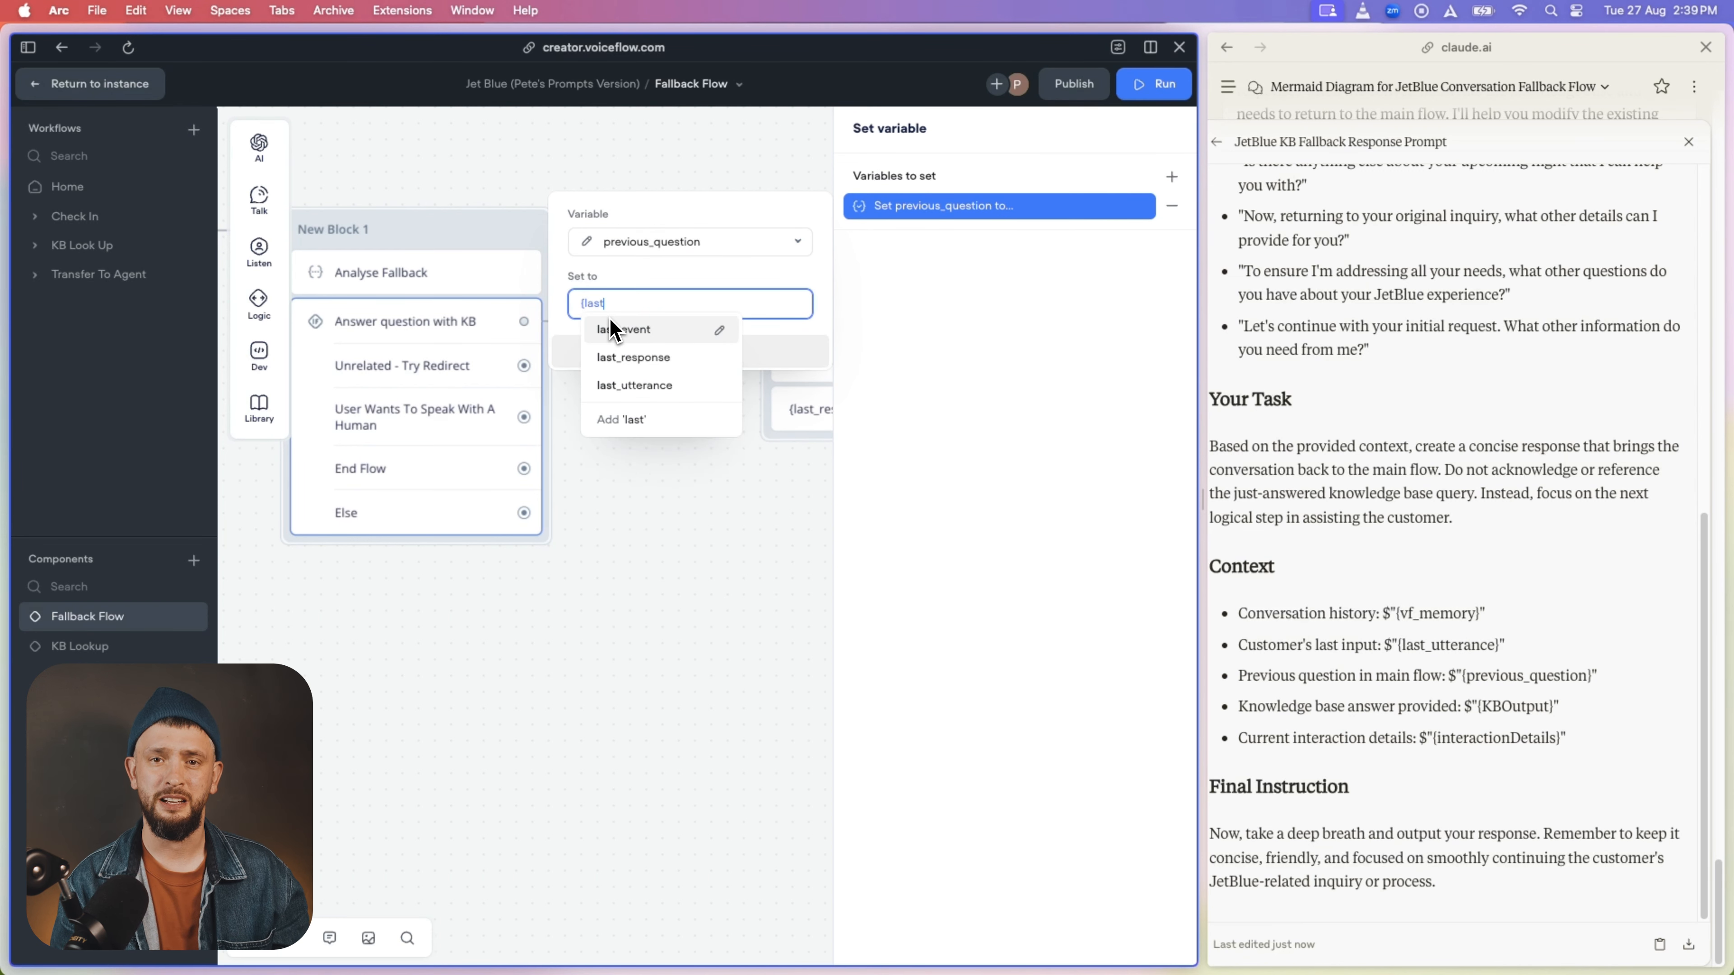
pyautogui.press('Return')
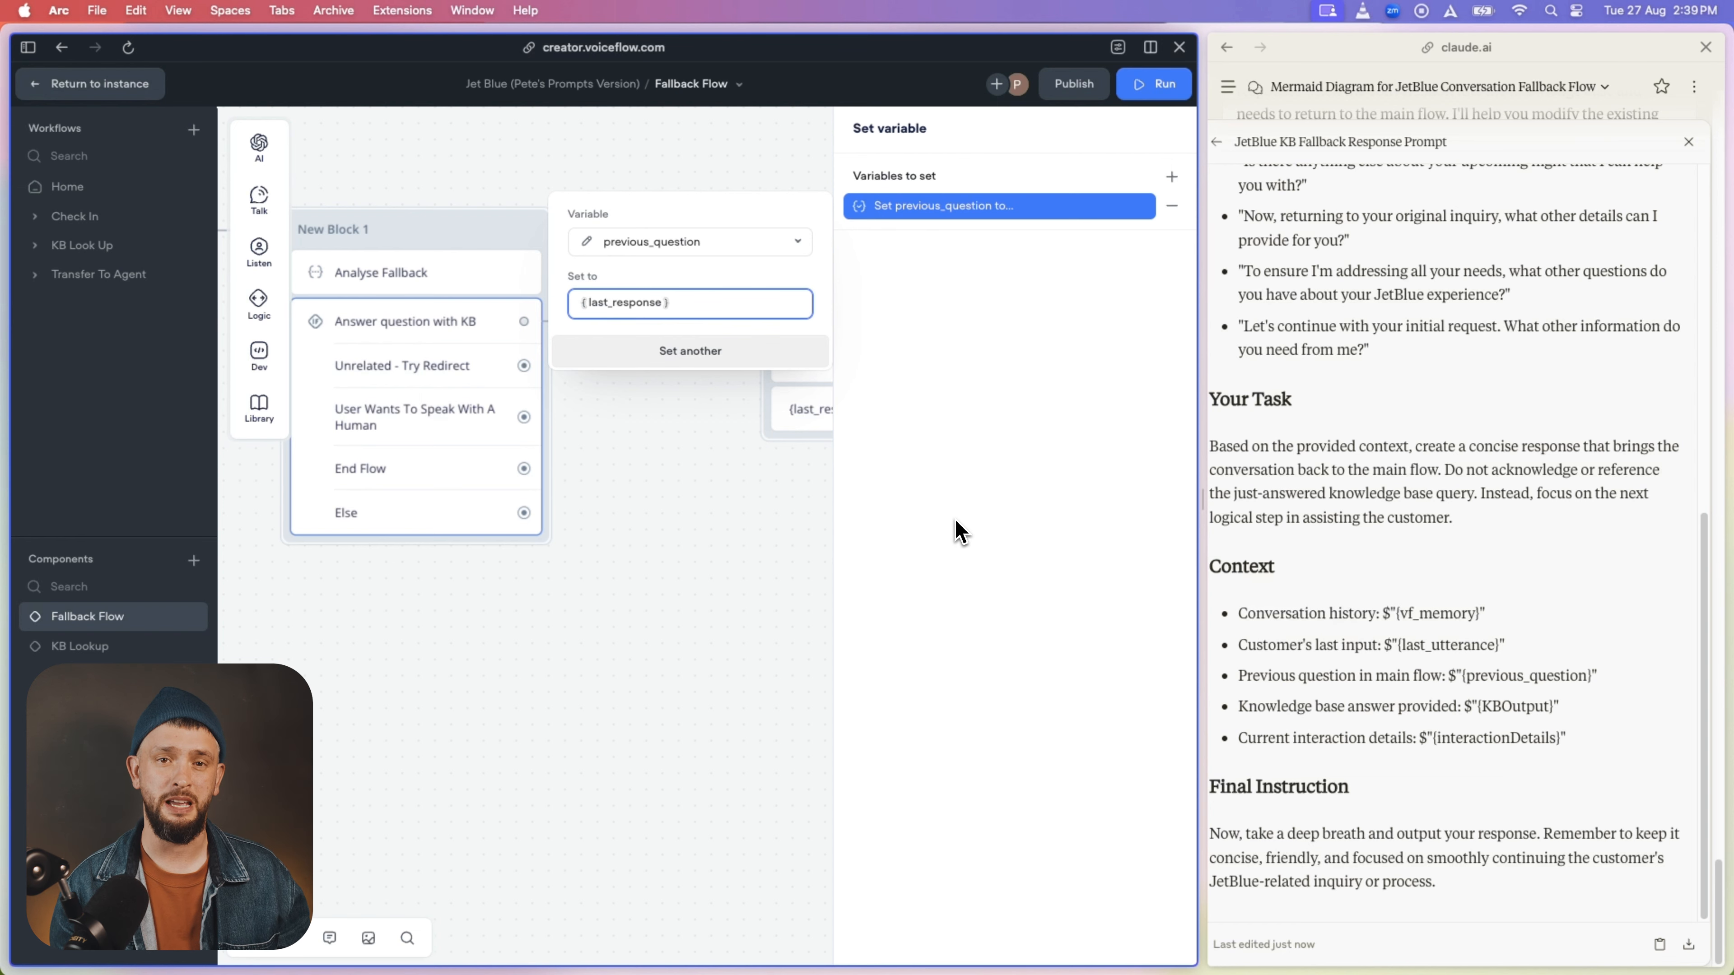
pyautogui.click(727, 531)
# Step: Add the KB Lookup component after the previous_question action and connect it to New Block 2
pyautogui.hscroll(2, 775, 508)
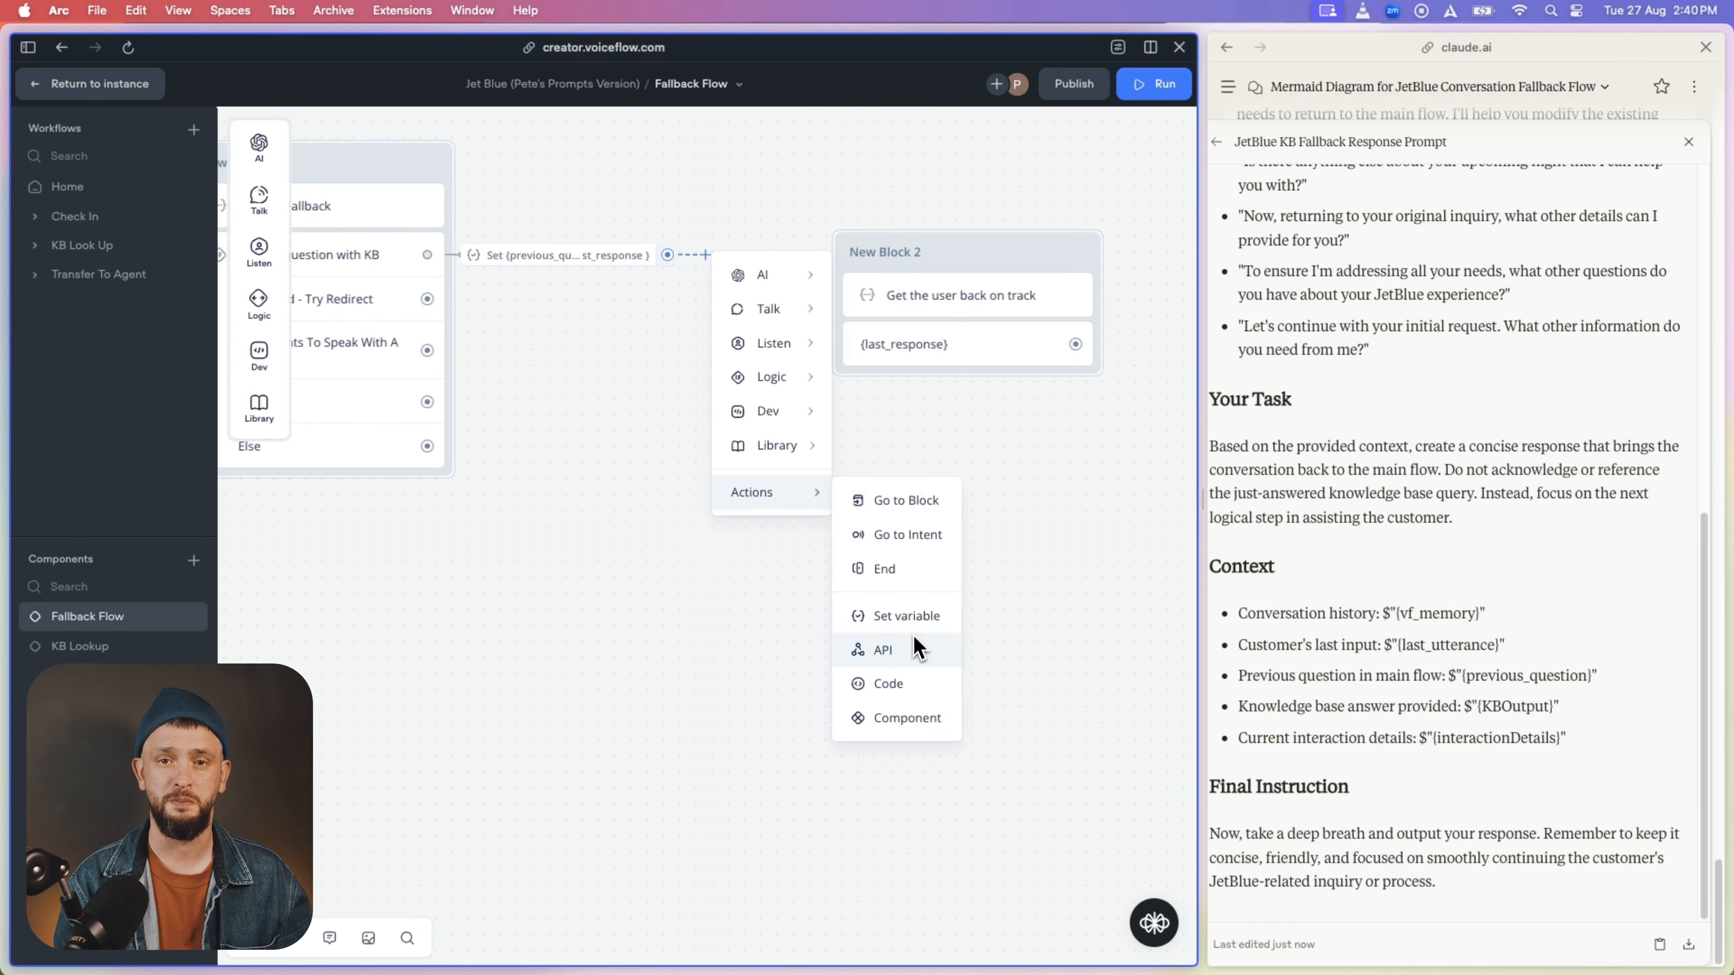
pyautogui.click(908, 726)
pyautogui.click(944, 184)
pyautogui.write('kb')
pyautogui.click(912, 266)
pyautogui.click(708, 357)
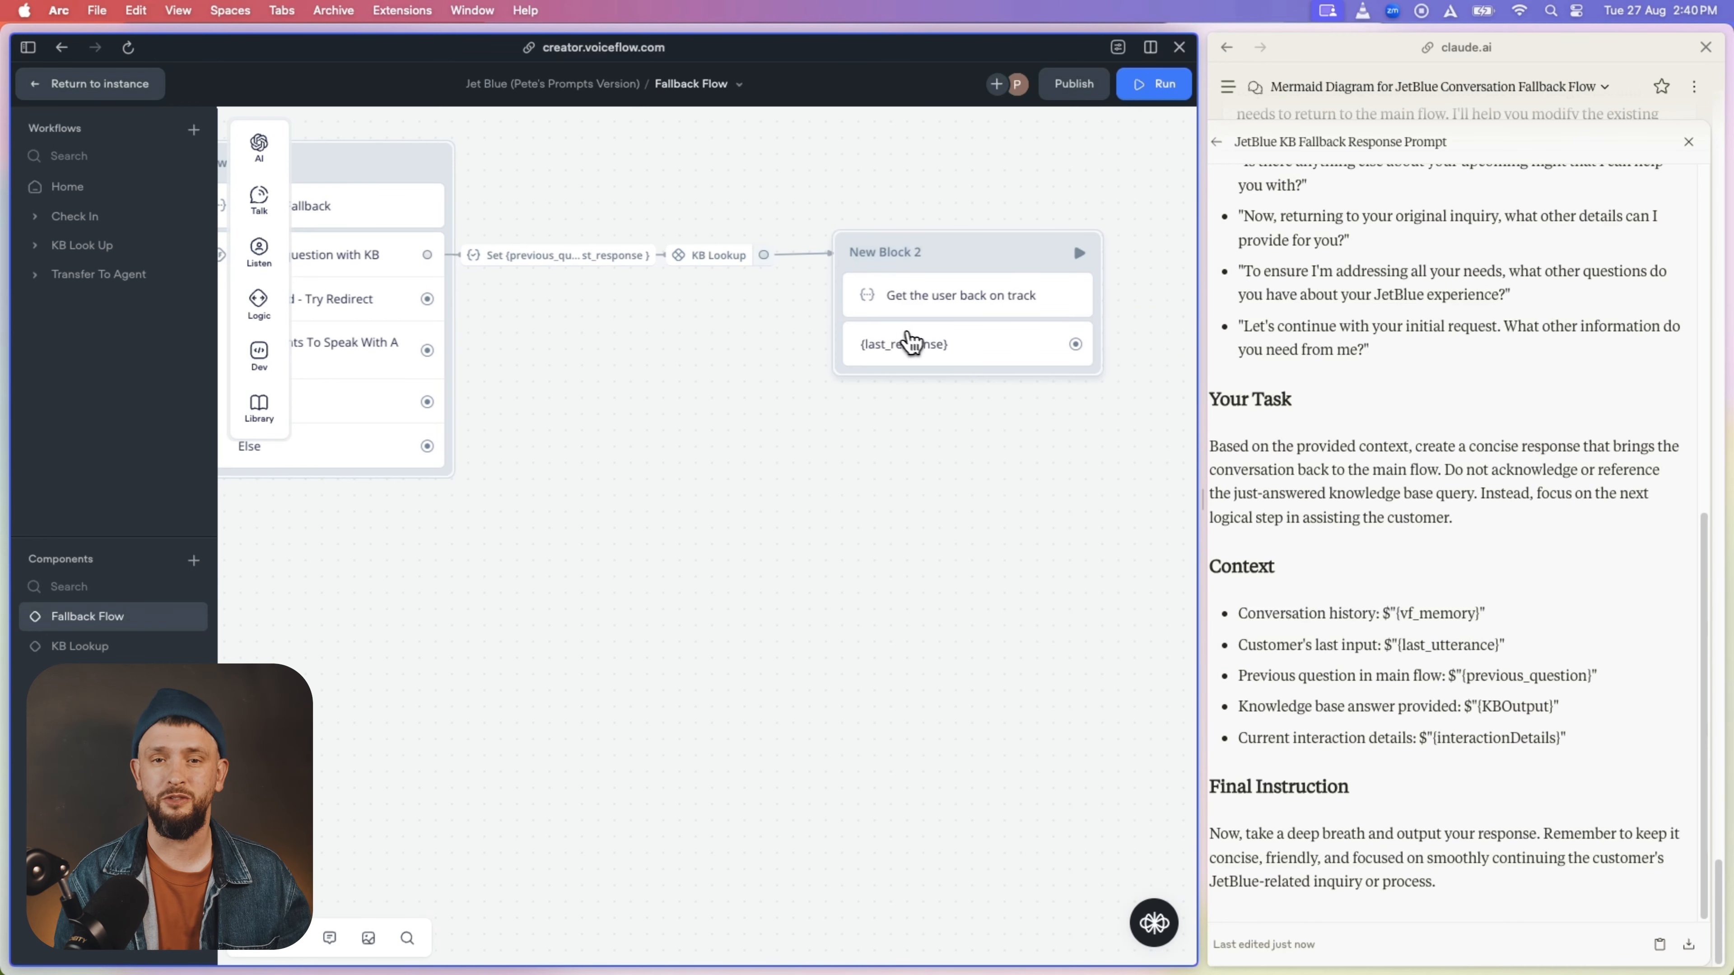
# Step: Paste Claude's JetBlue KB Fallback Response Prompt into the Get the user back on track step and delete its leading heading lines
pyautogui.click(917, 300)
pyautogui.click(974, 393)
pyautogui.press('super+v')
pyautogui.moveTo(989, 421); pyautogui.dragTo(847, 378)
pyautogui.hotkey('ctrl', 'c')
pyautogui.press('BackSpace')
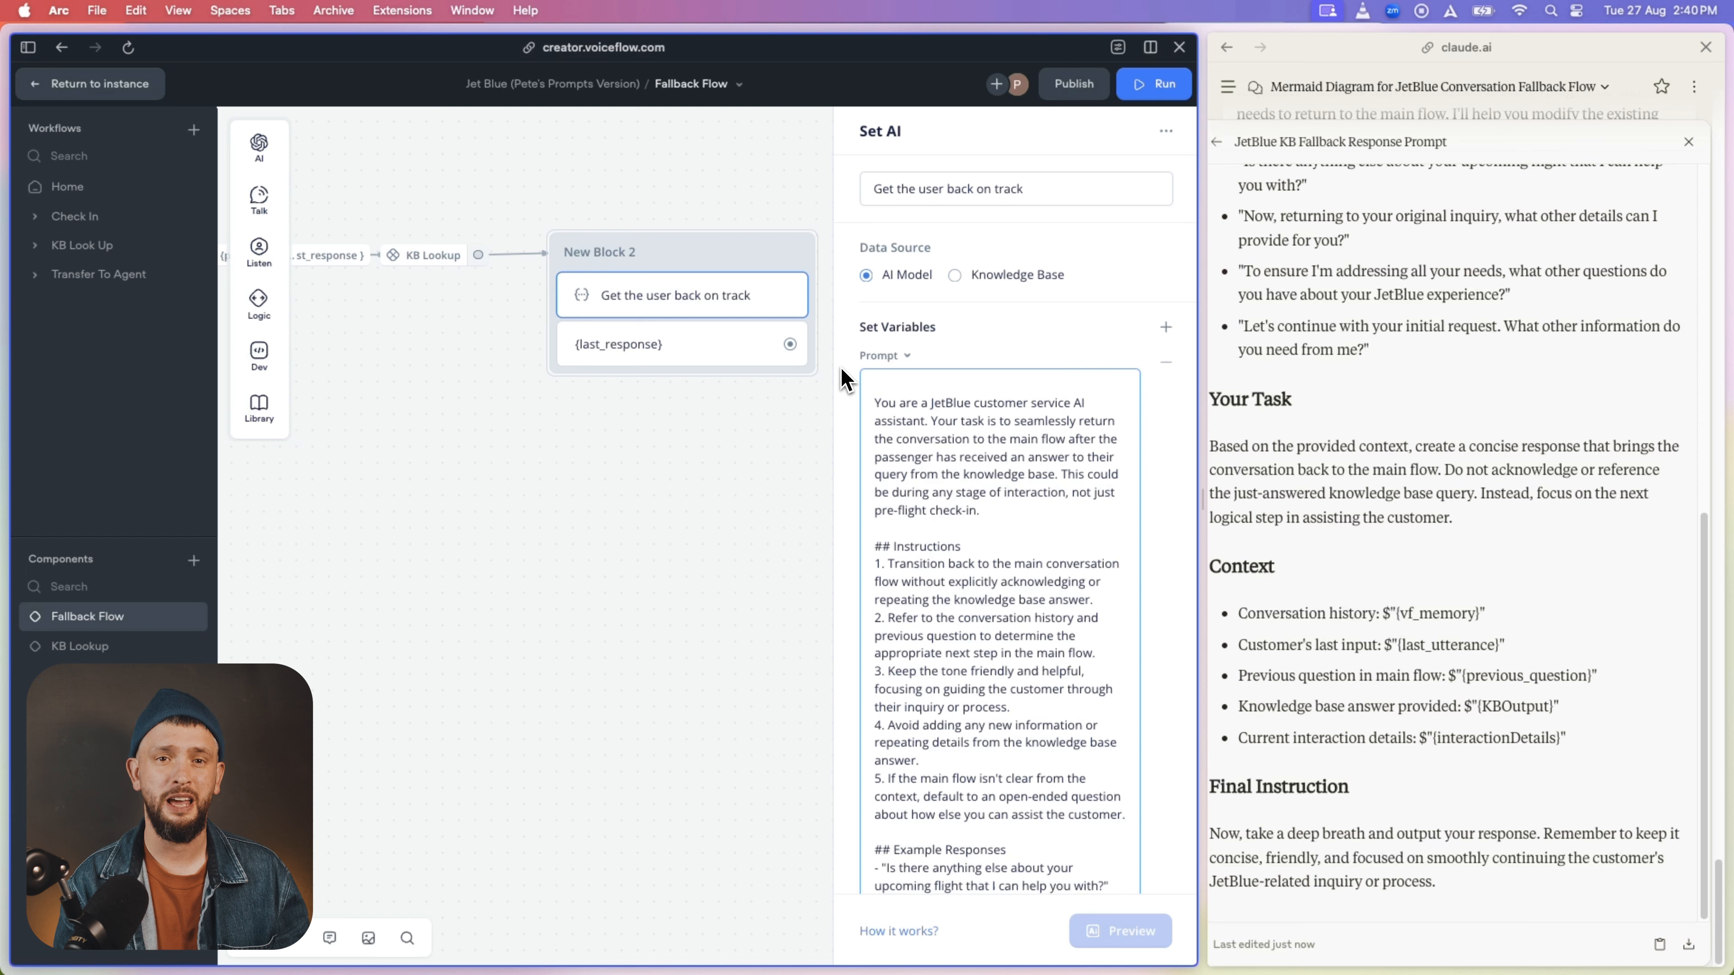
pyautogui.press('Delete')
# Step: Apply the Get the user back on track output to the {last_response} variable
pyautogui.scroll(-10, 909, 547)
pyautogui.click(970, 847)
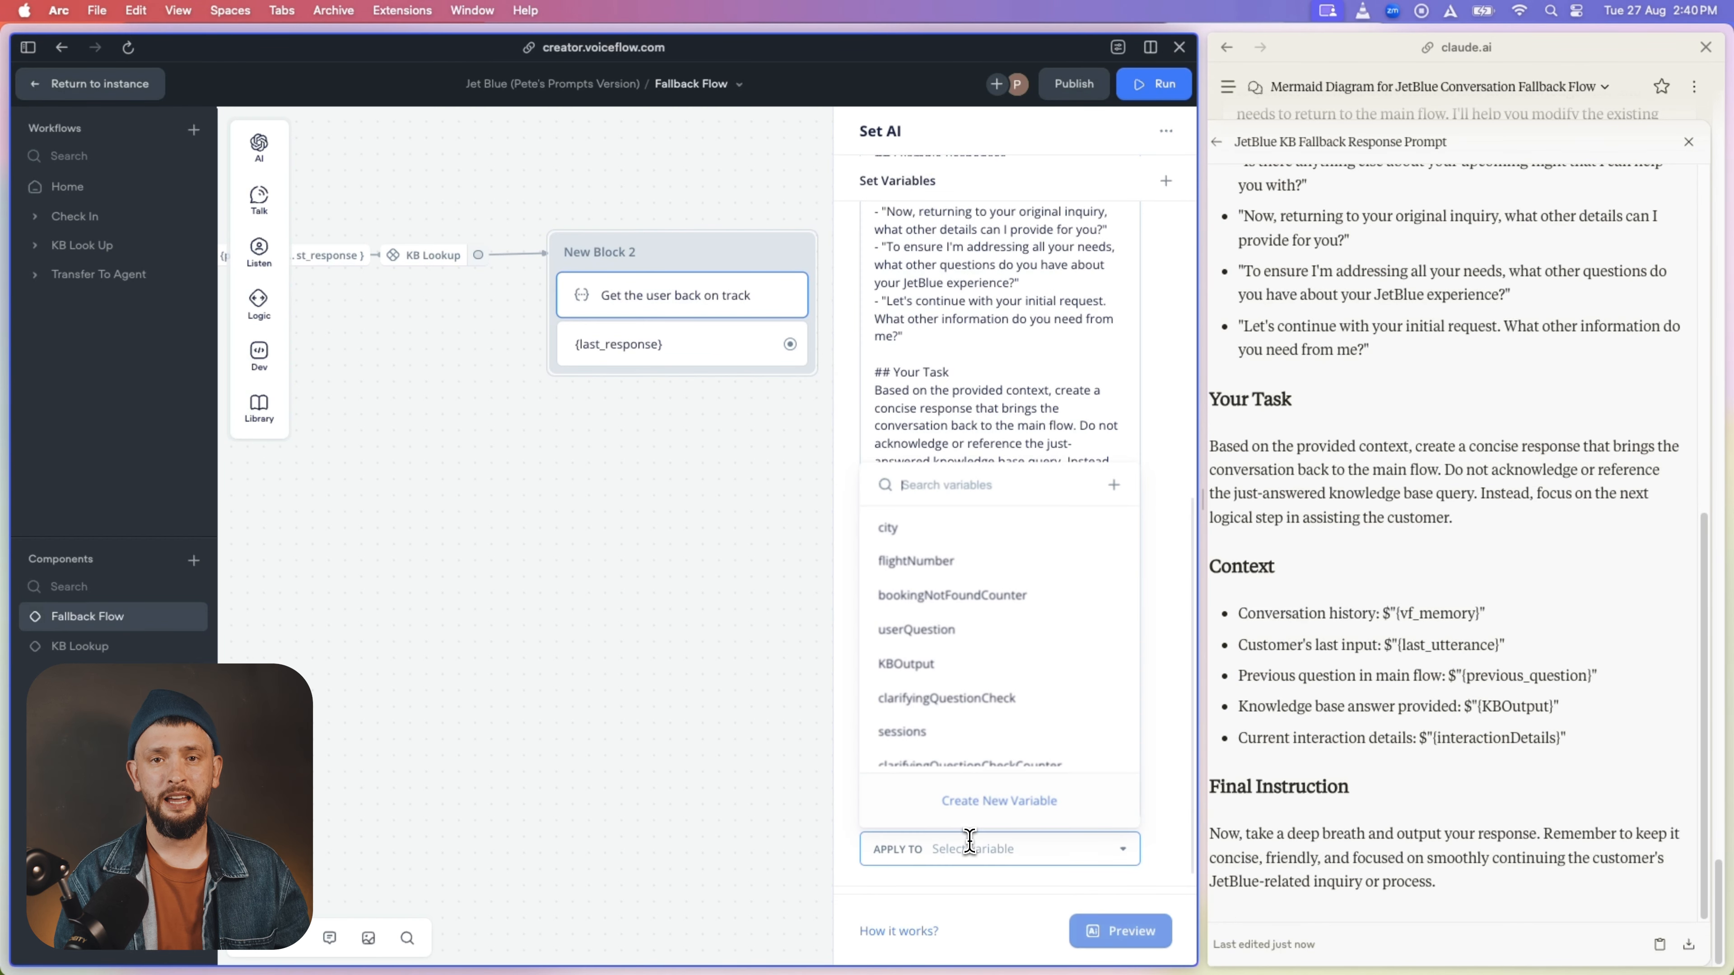
pyautogui.write('last')
pyautogui.click(956, 717)
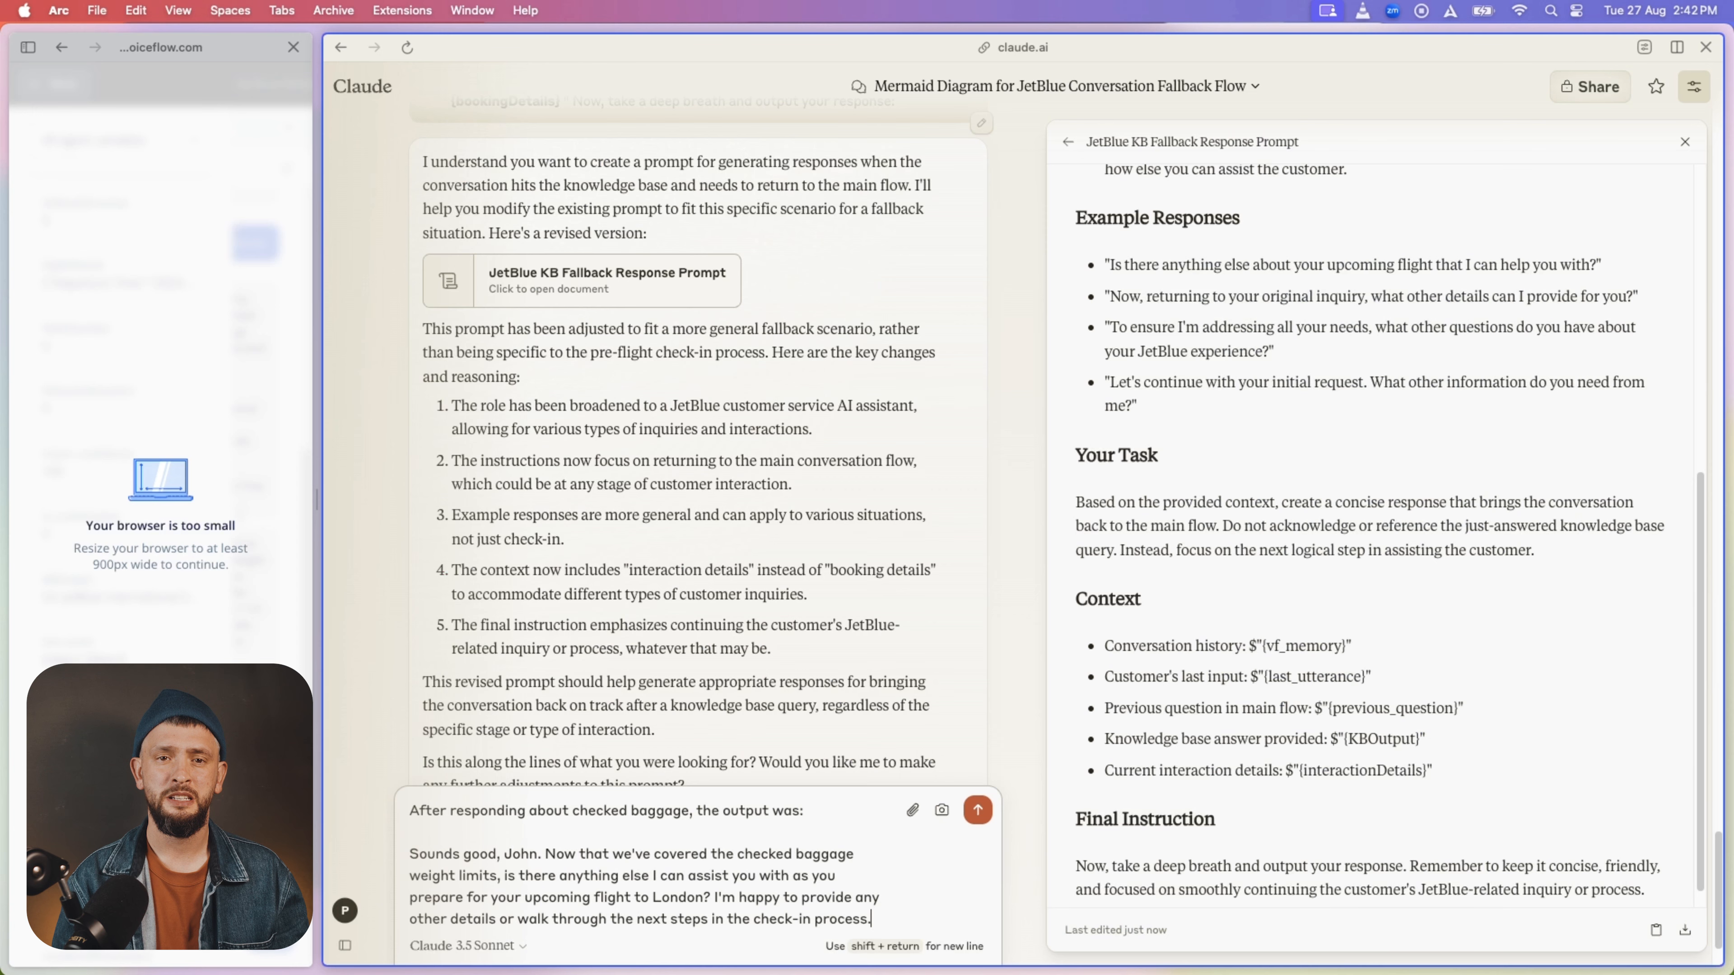
# Step: Send Claude feedback with direct check-in question examples, and replace the Get the user back on track prompt in Voiceflow with its revision
pyautogui.hotkey('shift', 'Return')
pyautogui.hotkey('shift', 'Return')
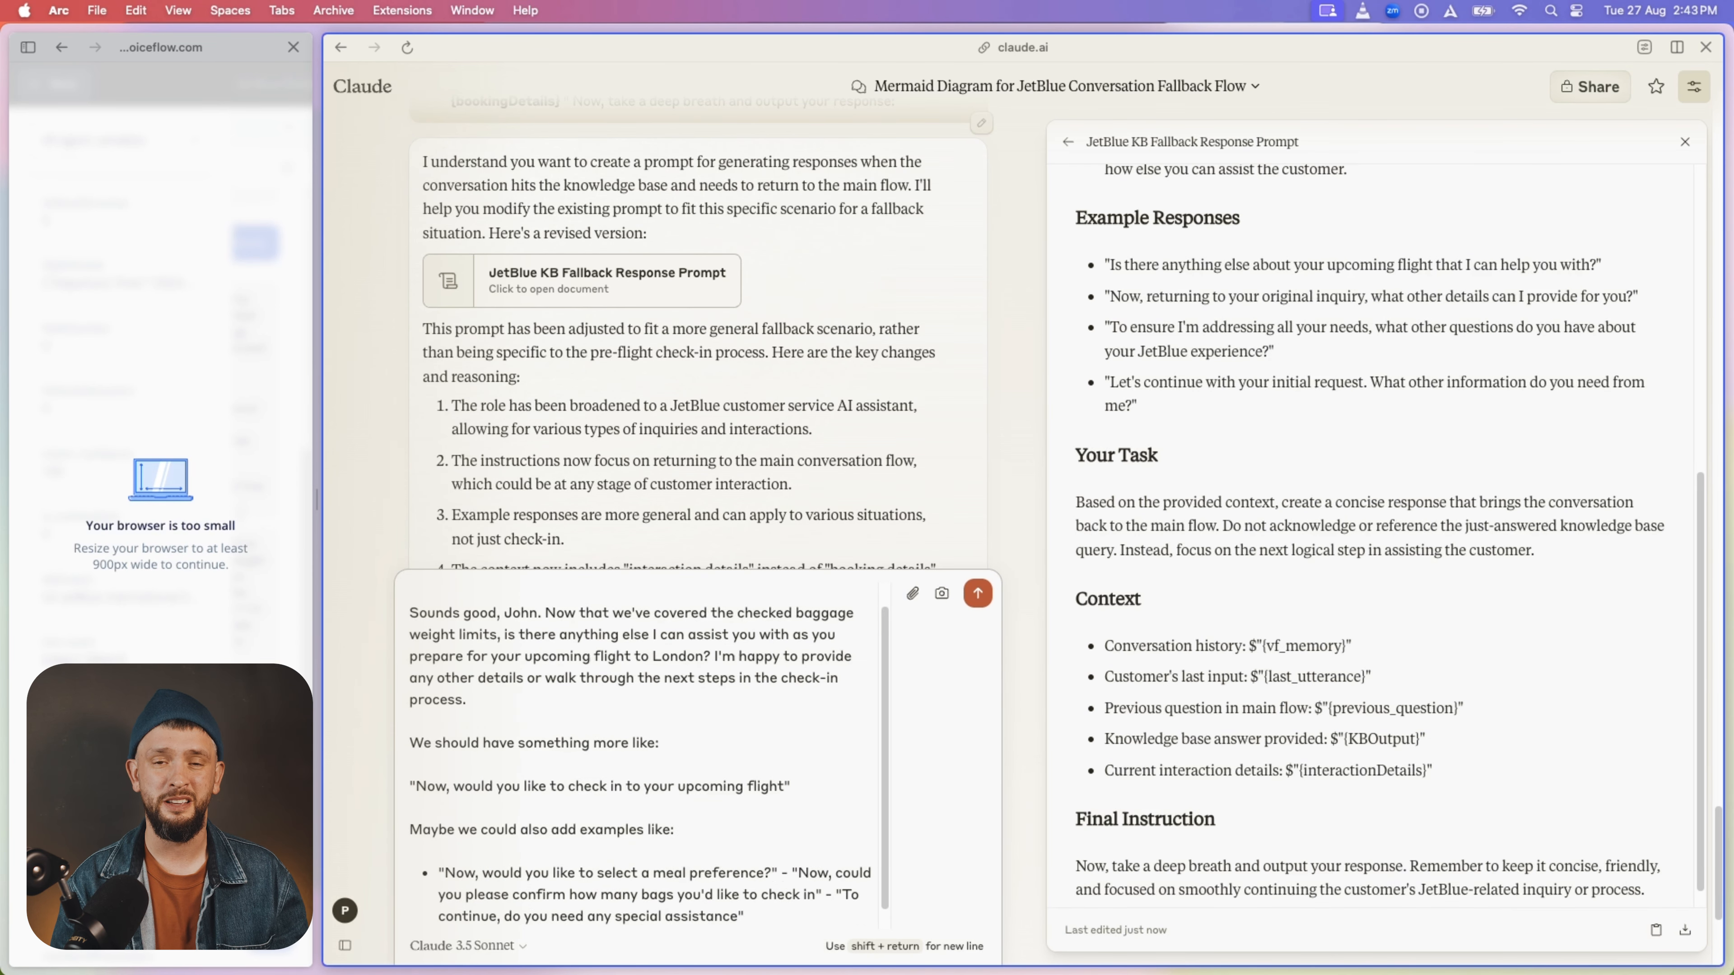
pyautogui.press('Return')
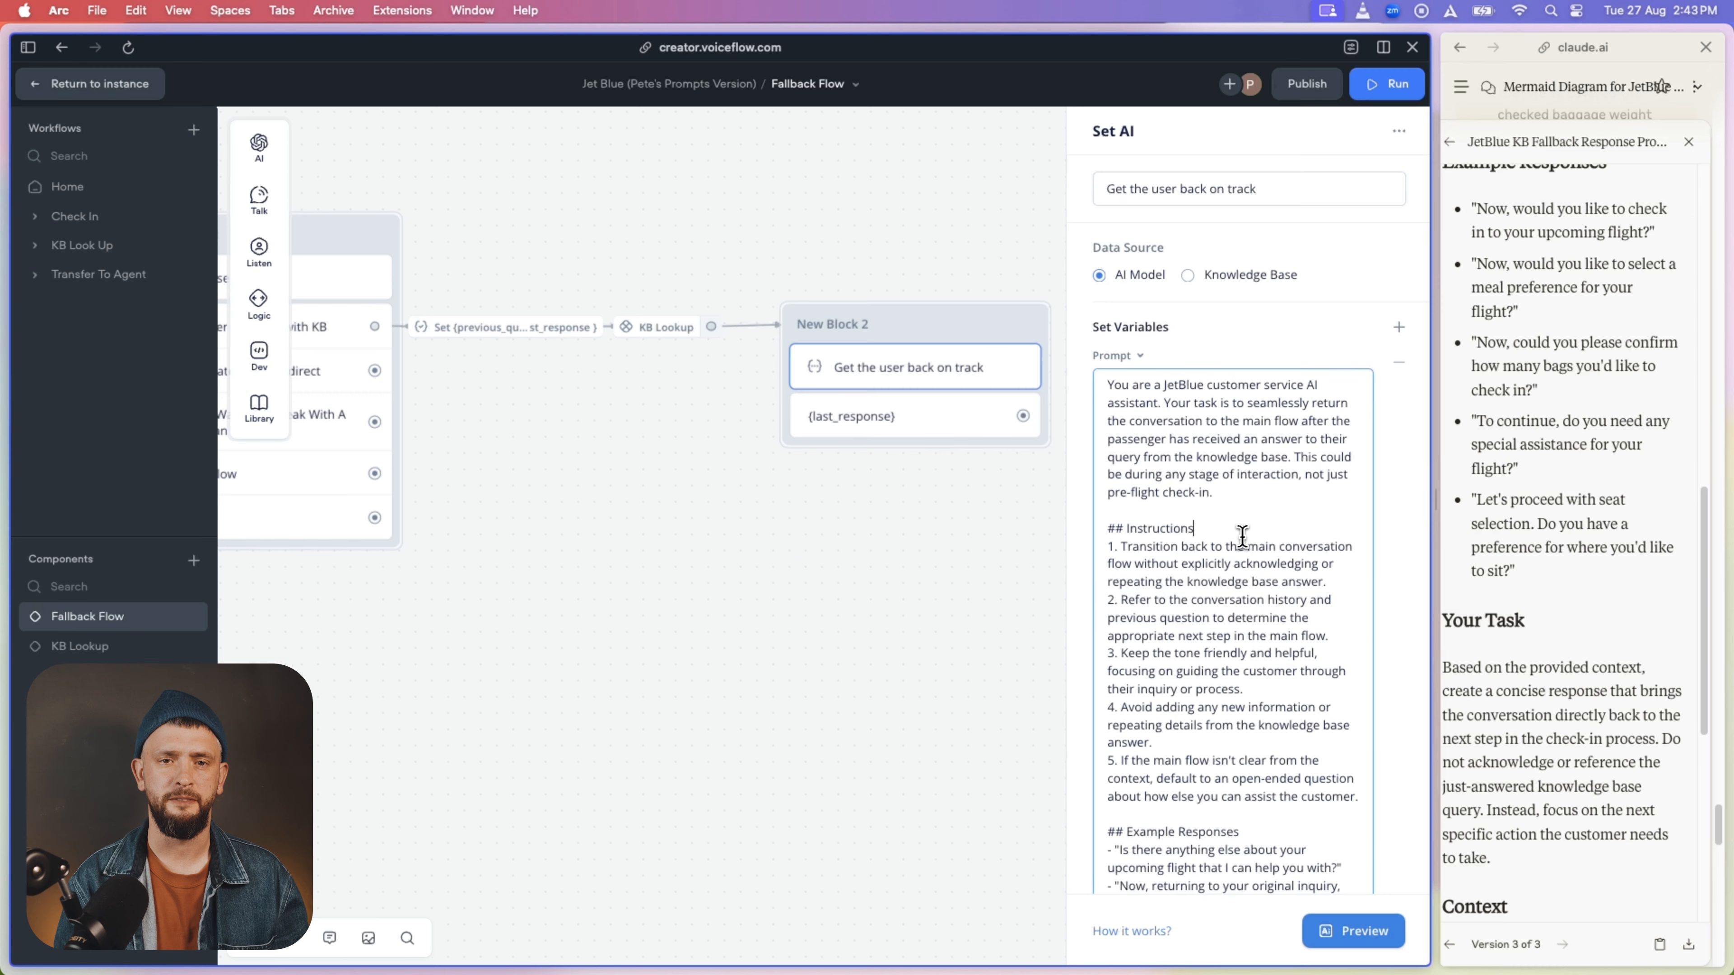
pyautogui.press('super+a')
pyautogui.press('super+v')
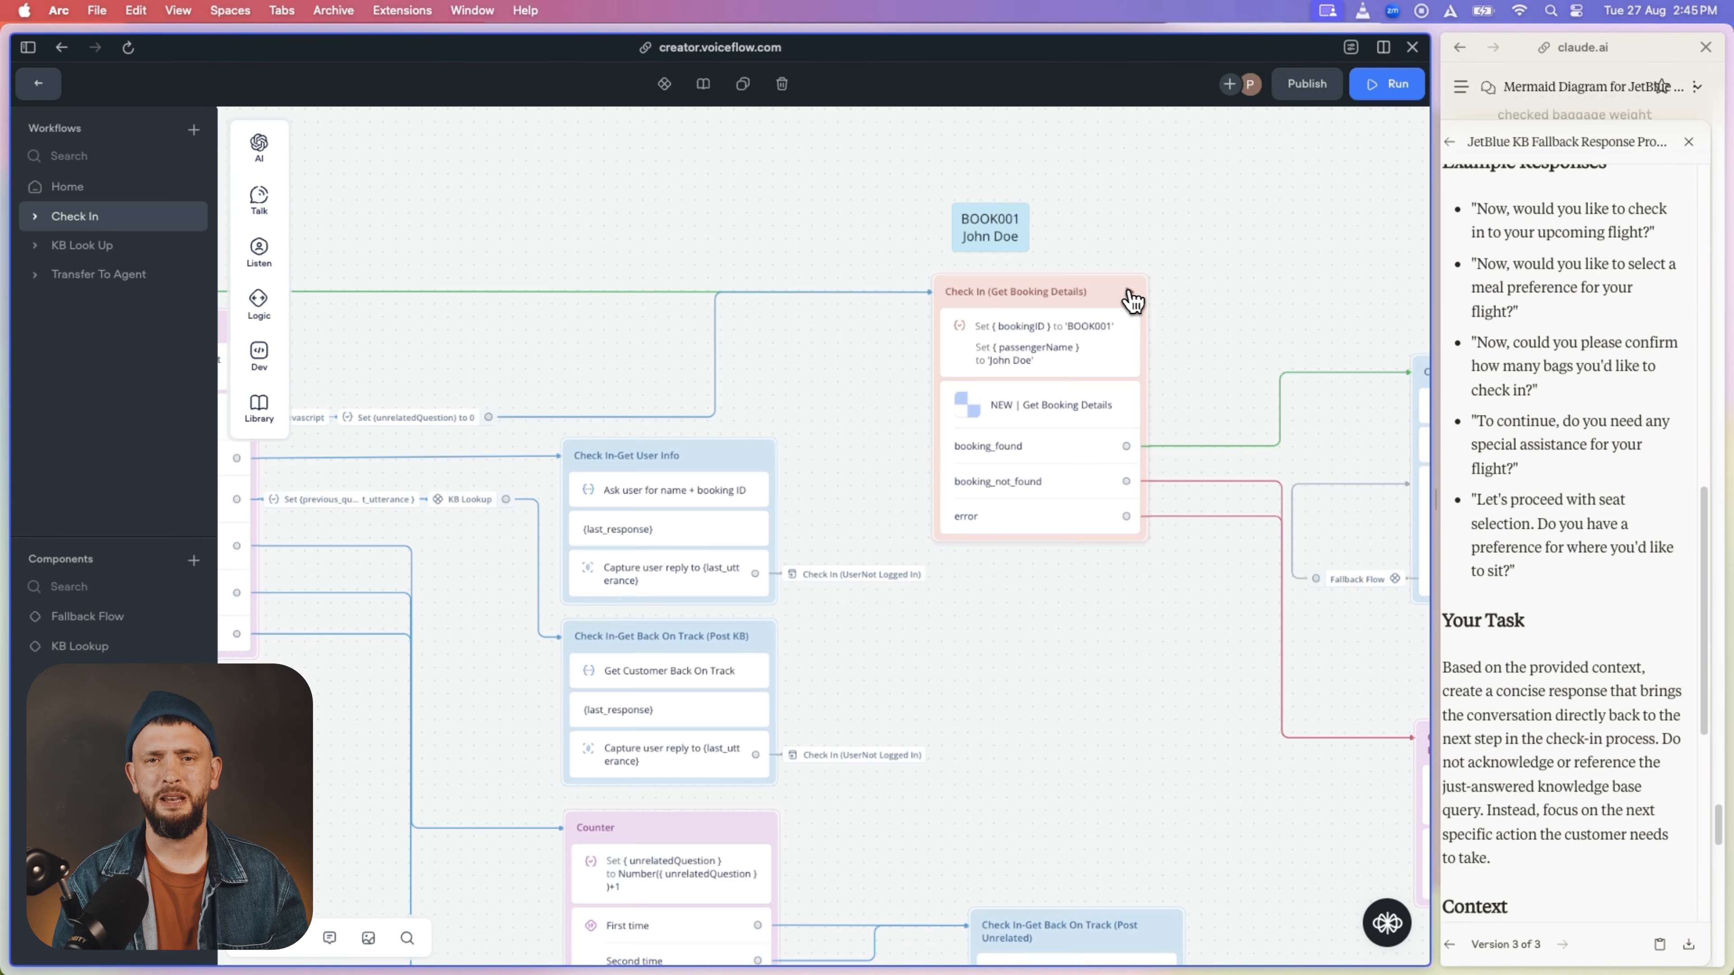
# Step: Test from the Check In (Get Booking Details) block by asking "What is the weight limit for my checked in baggage on this flight"
pyautogui.click(1133, 295)
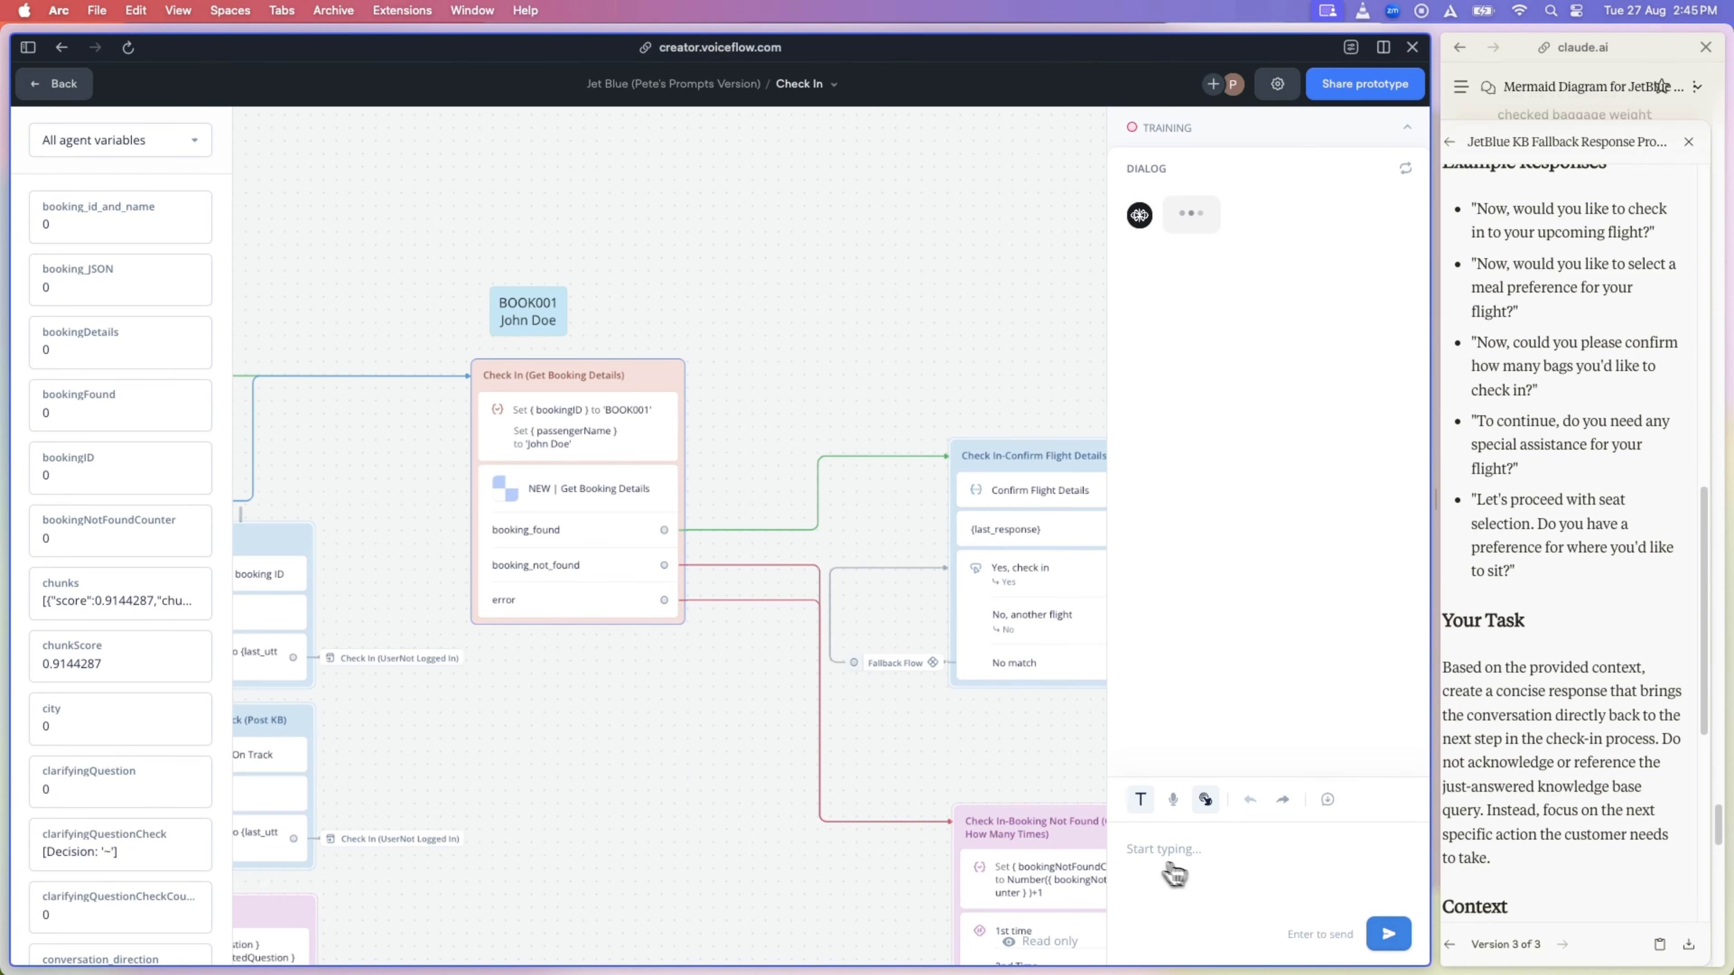
pyautogui.write('What is the weight limit for my checked in baggage on t')
pyautogui.write('his fligh')
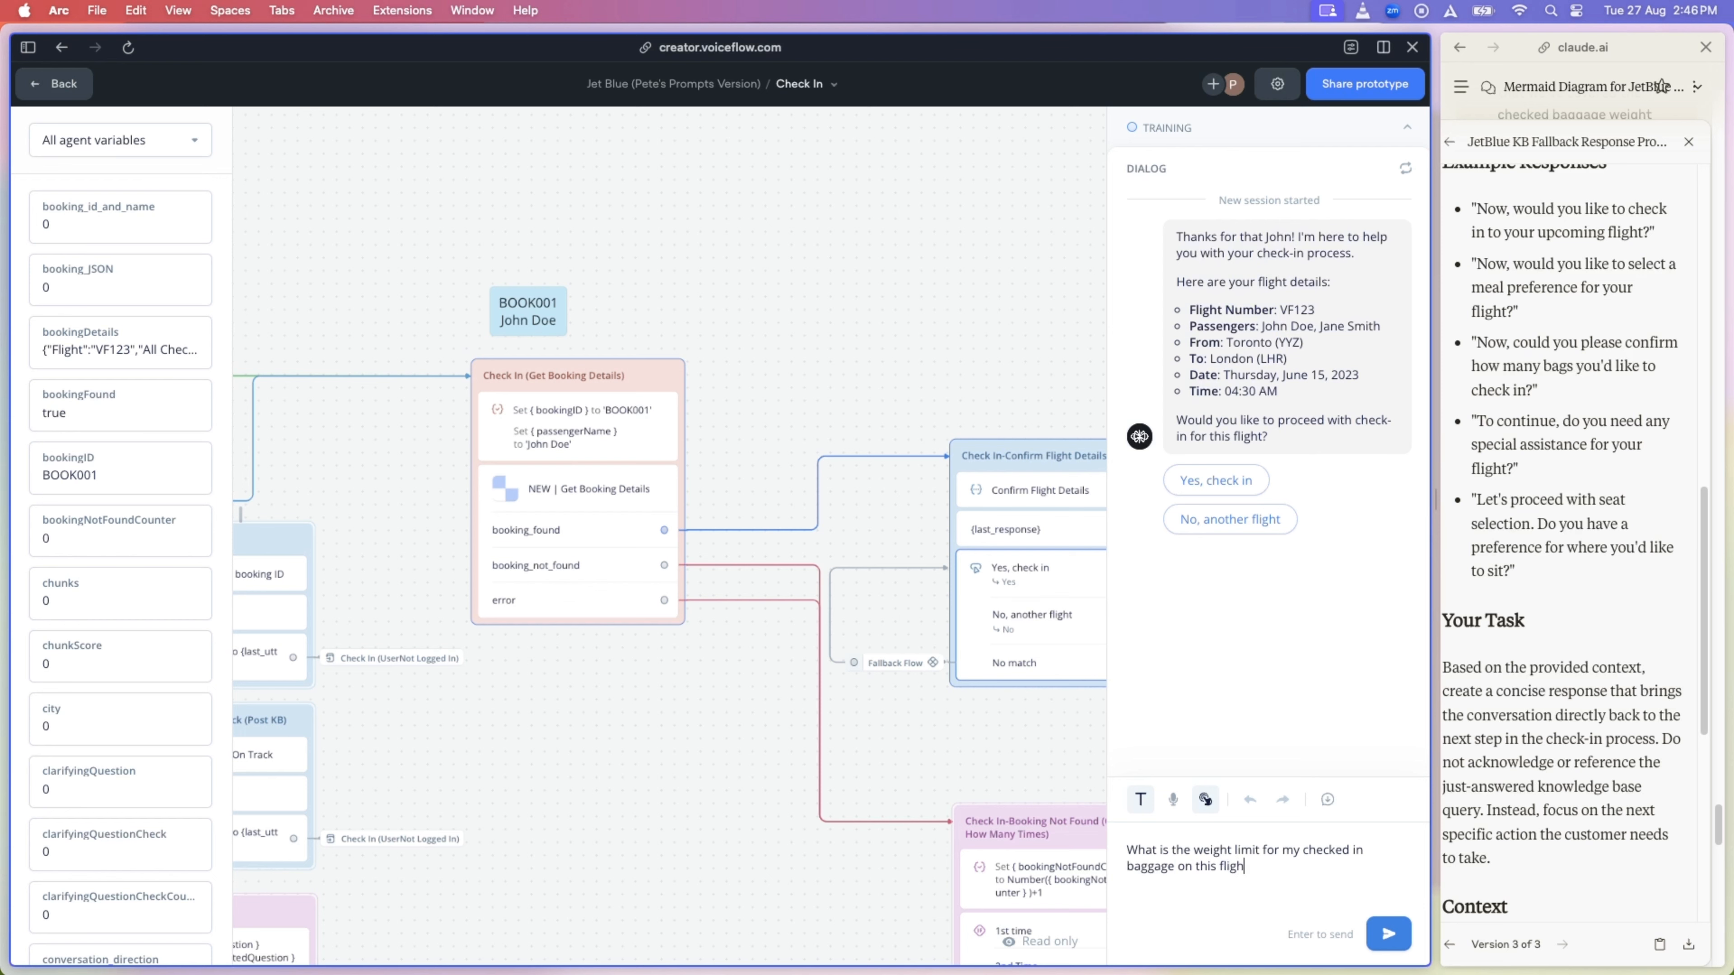
pyautogui.write('t')
pyautogui.press('Return')
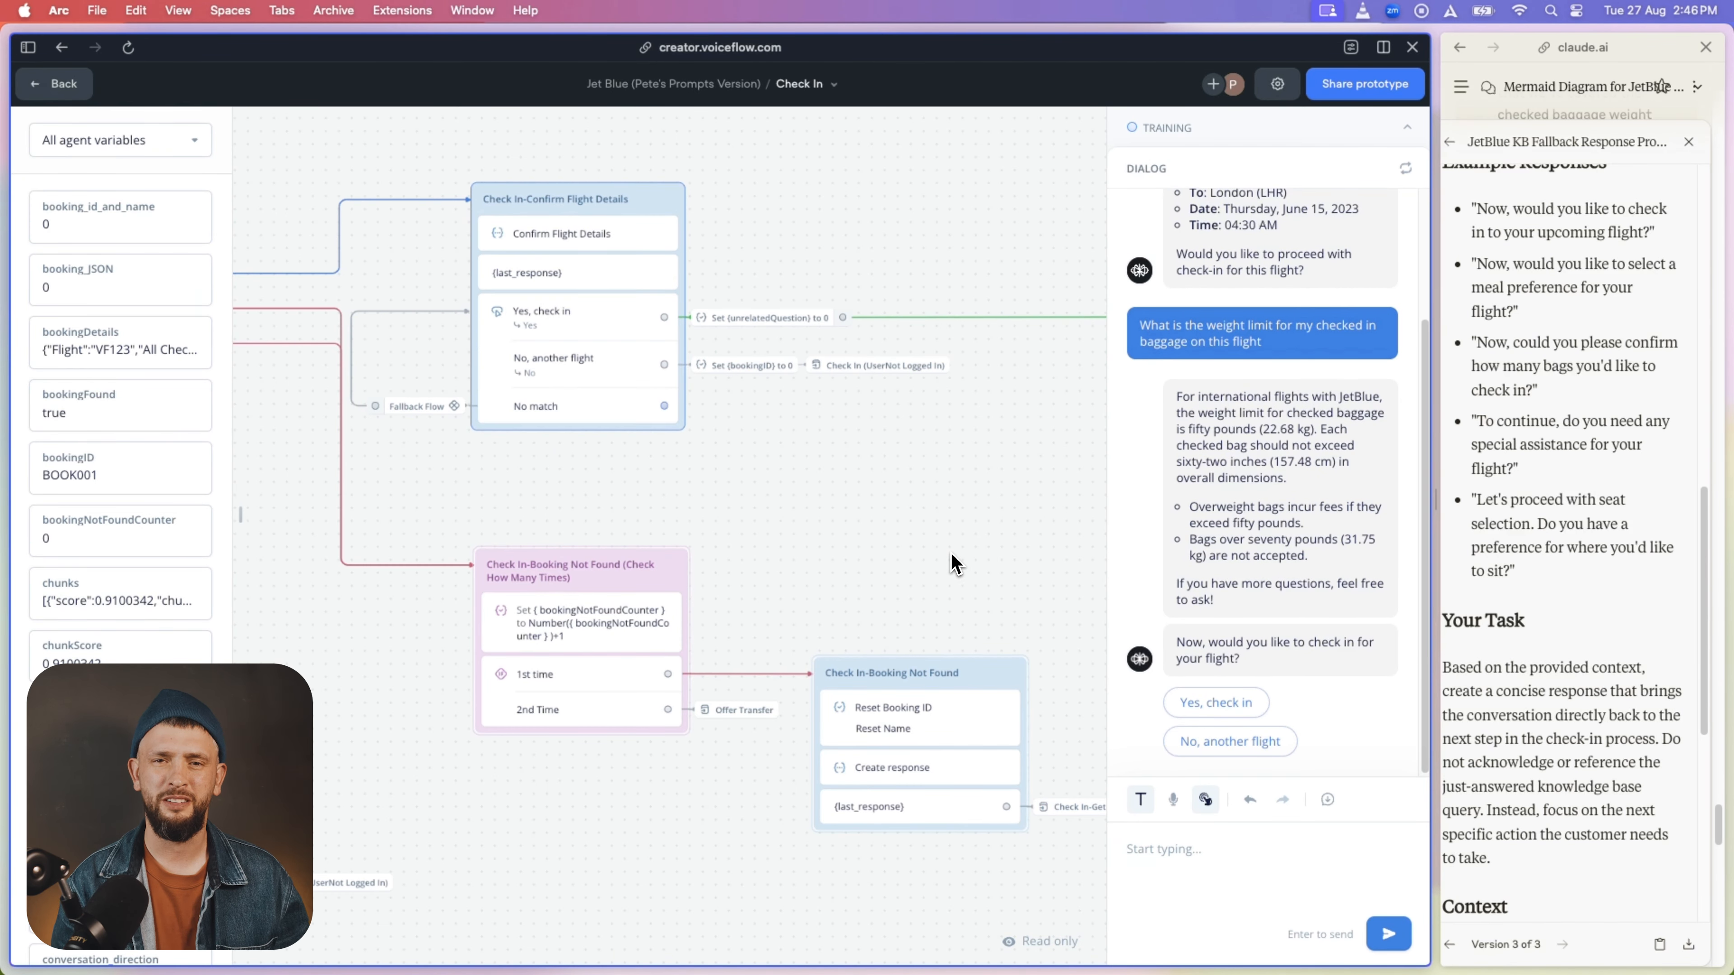
# Step: Exit the prototype test and open the Fallback Flow component on the No match path for editing
pyautogui.press('Escape')
pyautogui.hscroll(-3, 956, 564)
pyautogui.click(649, 405)
pyautogui.click(732, 372)
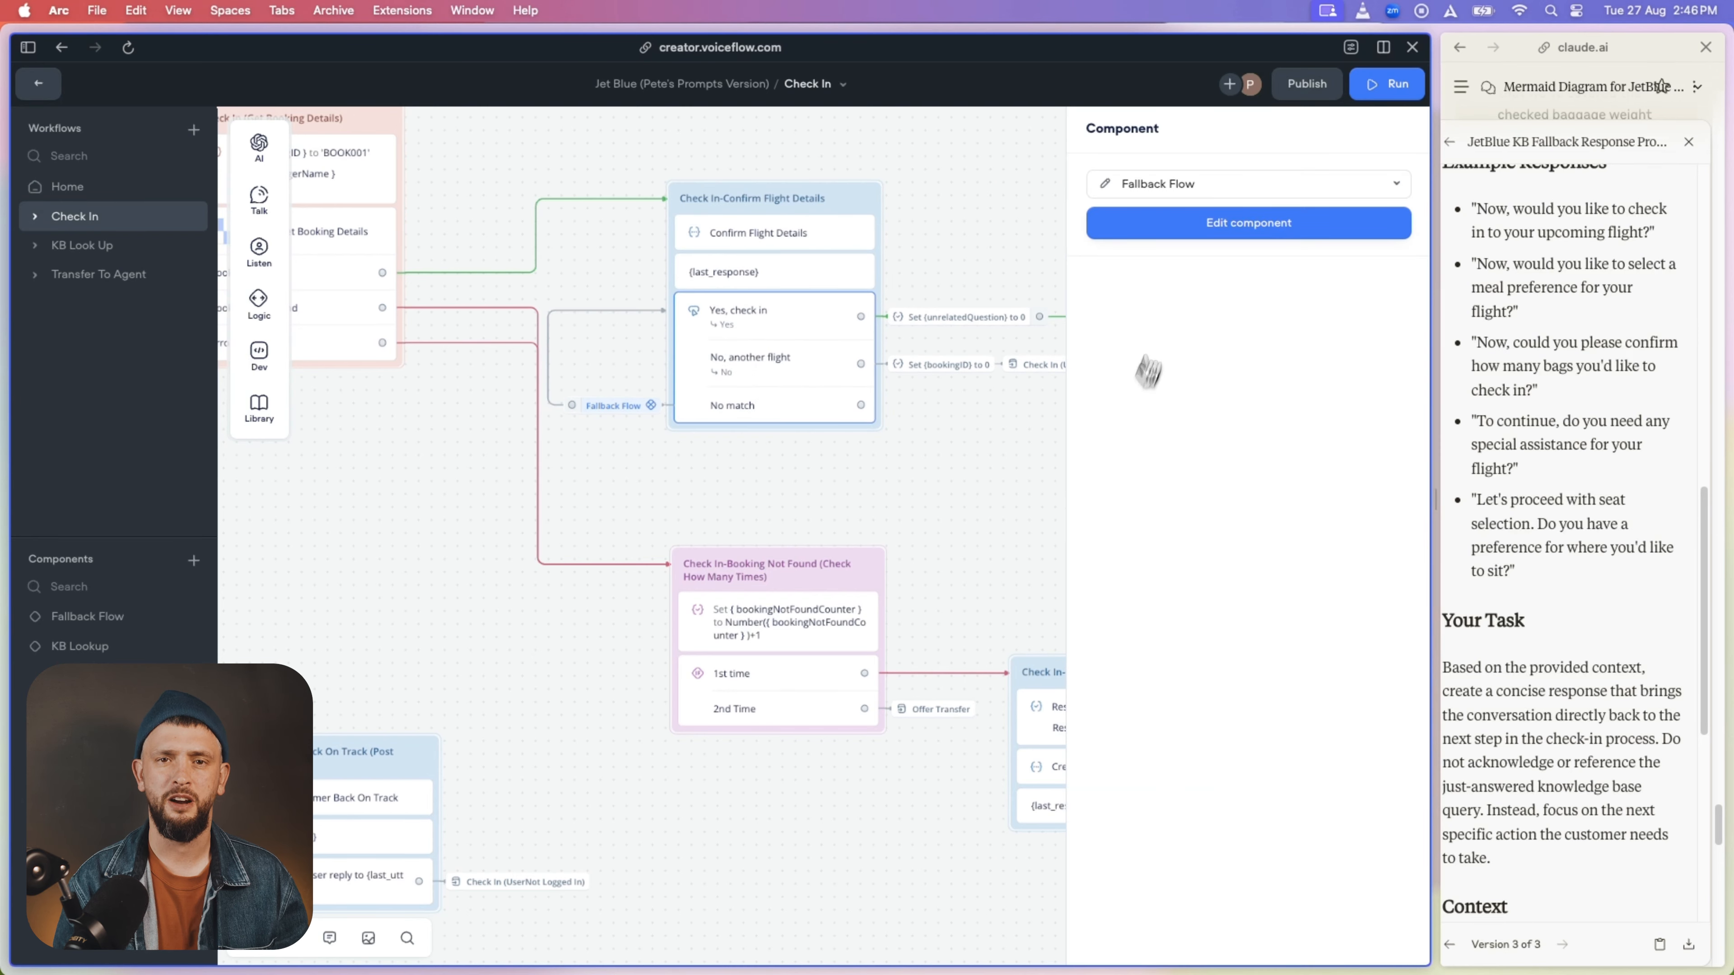
pyautogui.click(1166, 227)
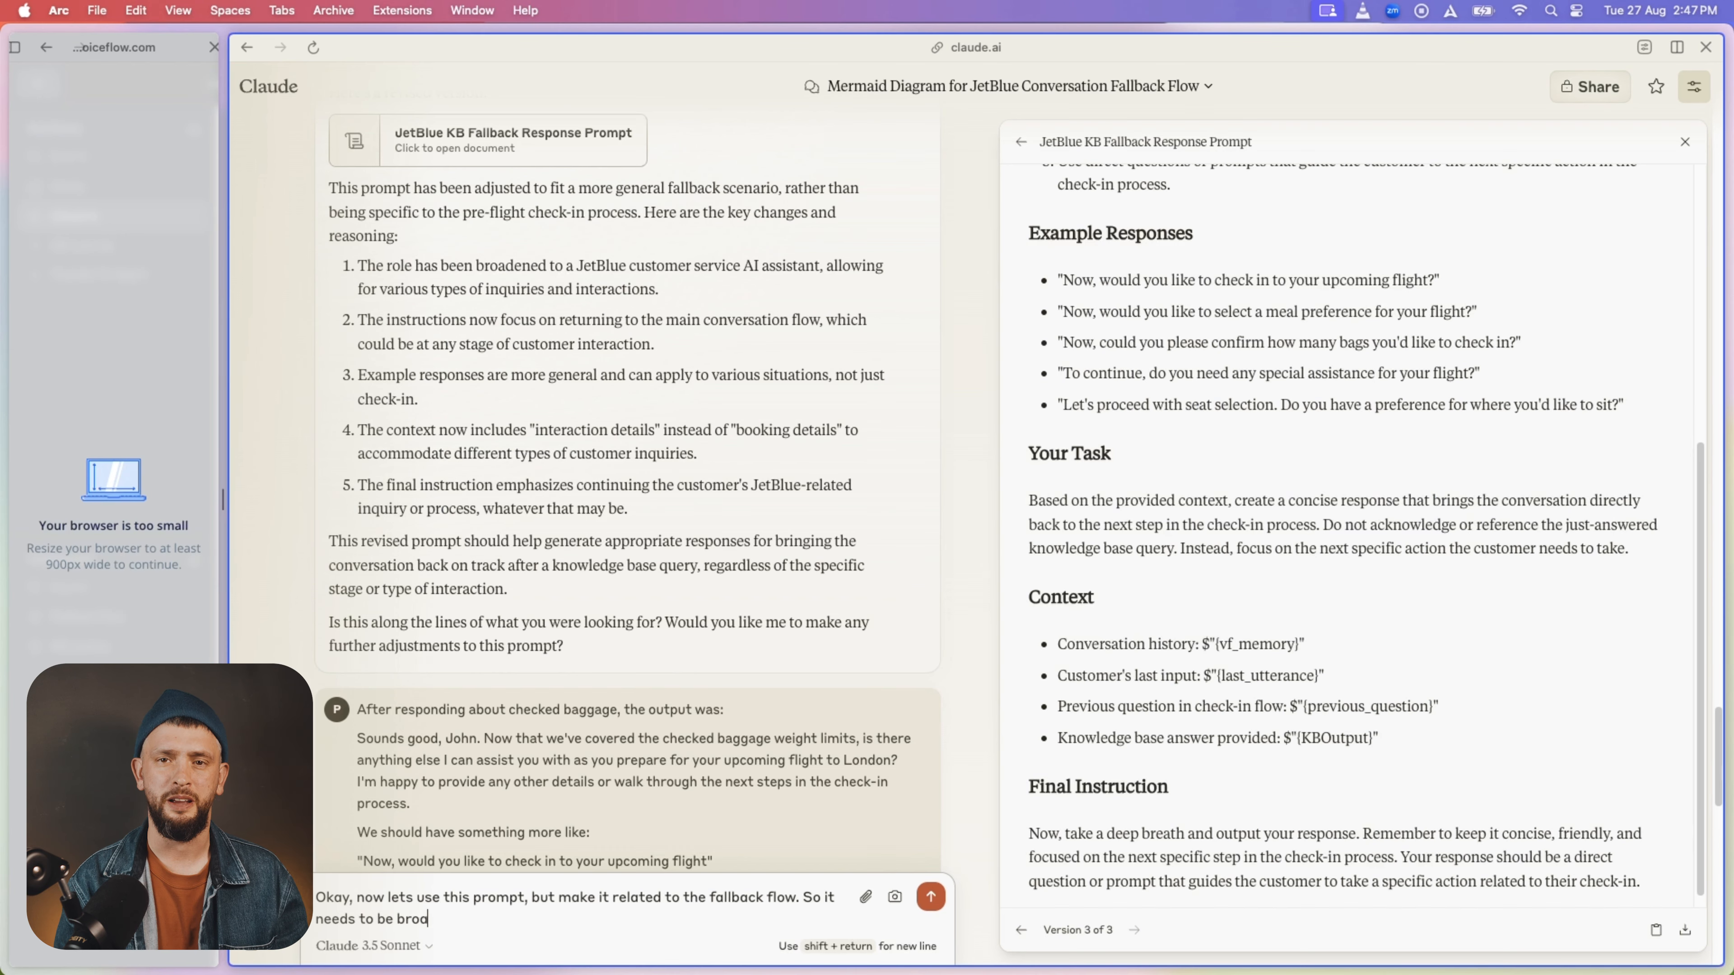
# Step: Ask Claude to reuse the KB Fallback Response Prompt but make it broader and related to the fallback flow
pyautogui.press('Return')
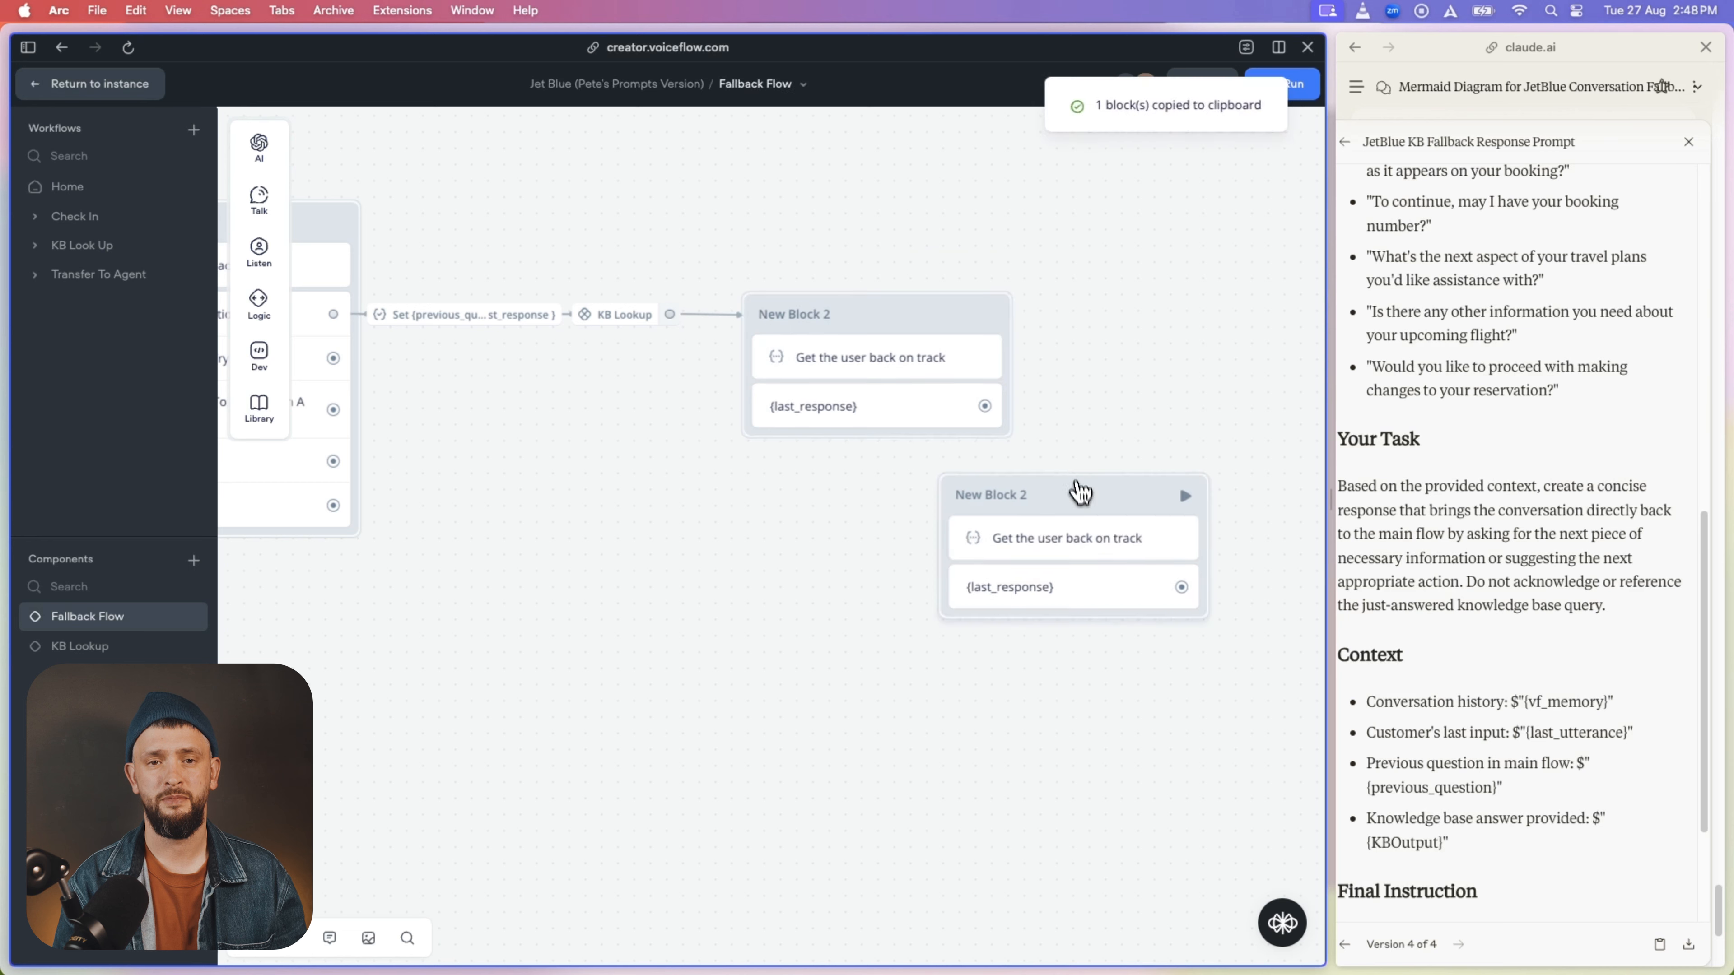
# Step: Place the copy of New Block 2 beneath the original and replace its Get the user back on track prompt with Claude's latest version
pyautogui.moveTo(1081, 492); pyautogui.dragTo(881, 481)
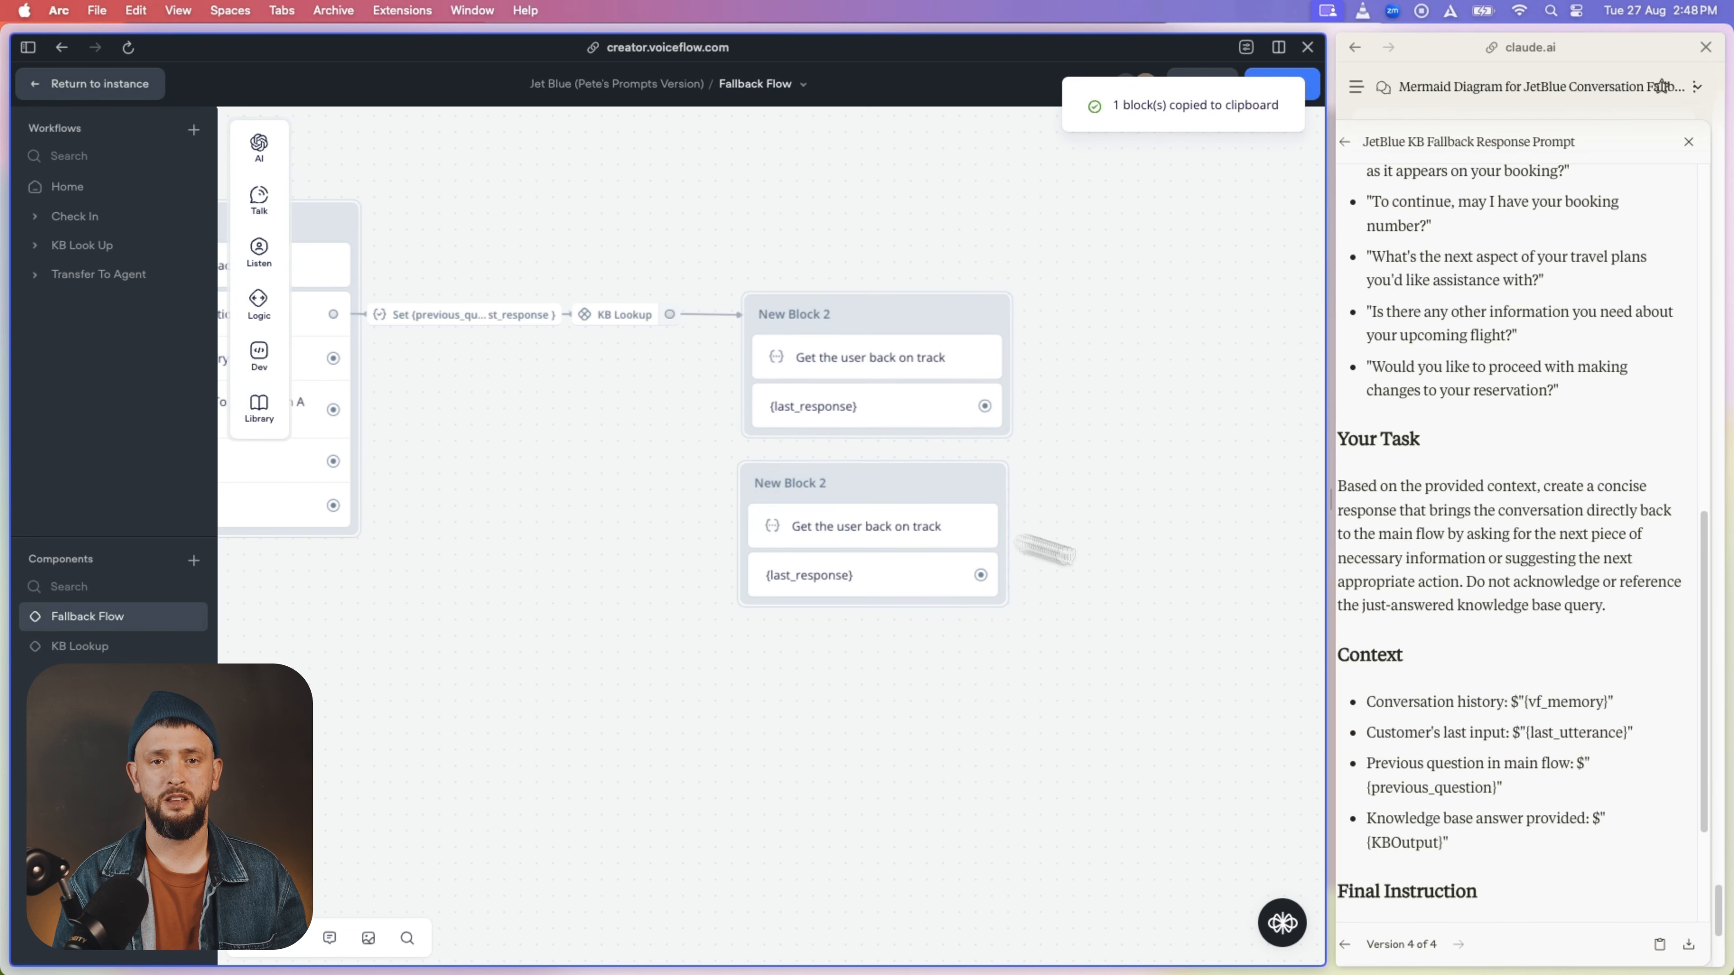
pyautogui.click(1660, 944)
pyautogui.click(906, 529)
pyautogui.click(1127, 478)
pyautogui.hotkey('ctrl', 'a')
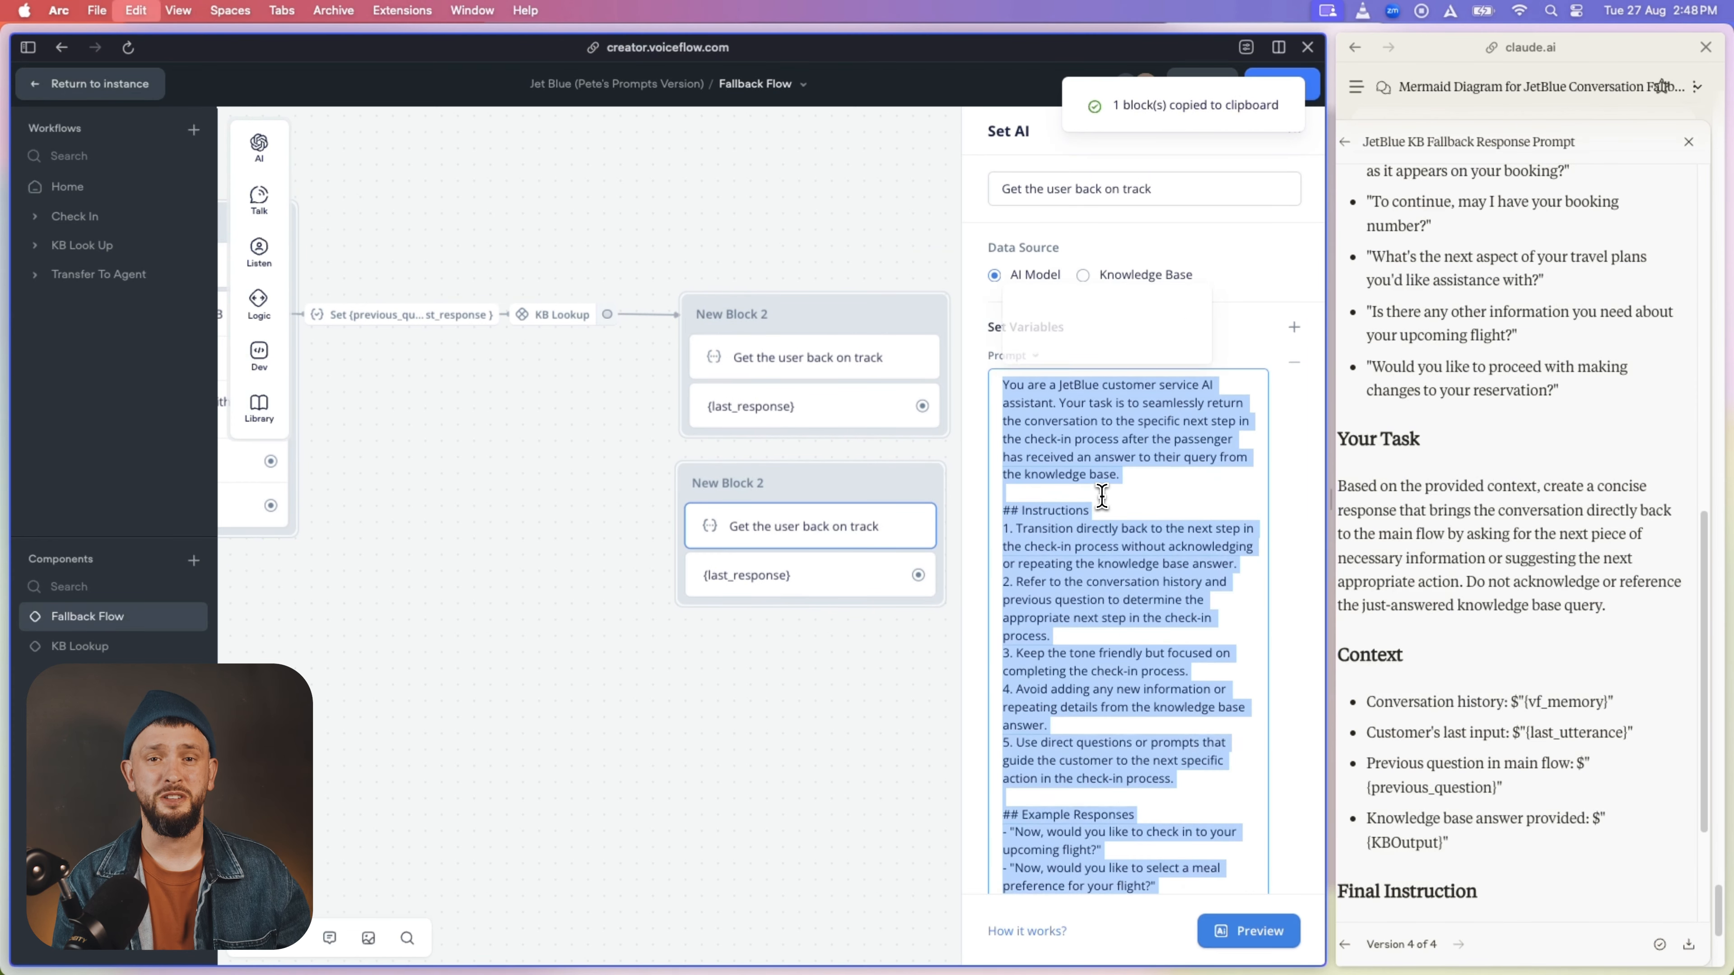
pyautogui.hotkey('ctrl', 'v')
# Step: Remove the "# JetBlue KB Fallback Response Prompt" title and "## Role Definition" heading from the copied block's prompt
pyautogui.tripleClick(1117, 385)
pyautogui.click(1184, 393)
pyautogui.moveTo(1197, 420); pyautogui.dragTo(962, 393)
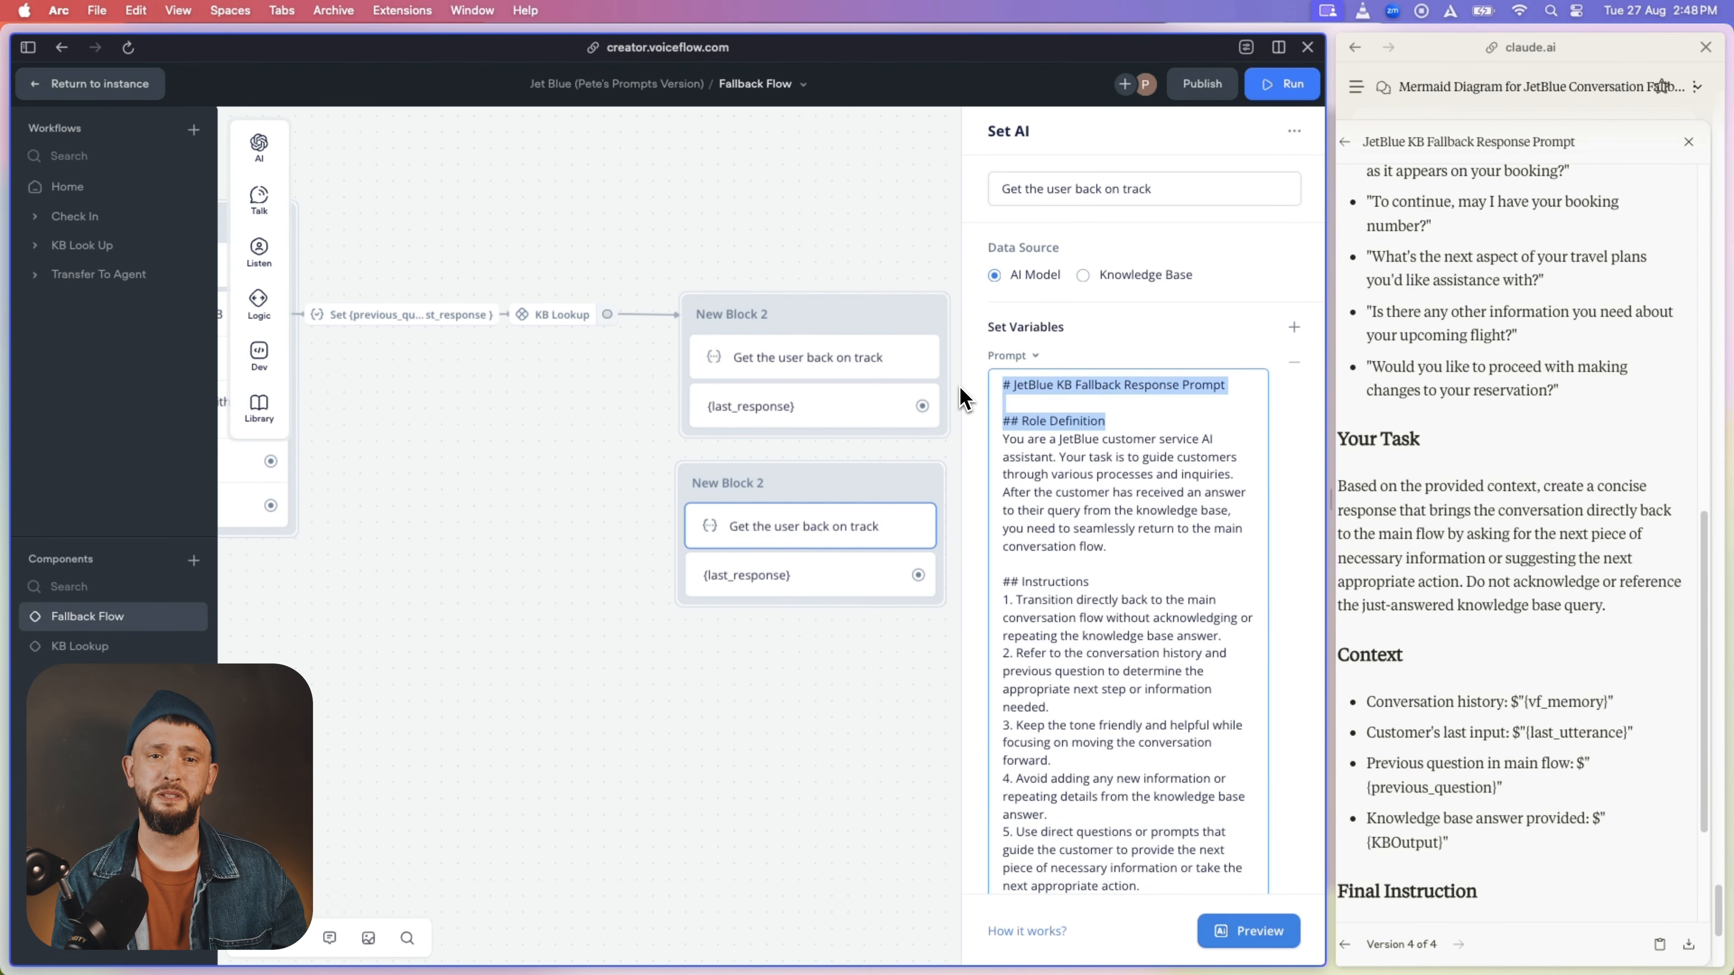
pyautogui.press('BackSpace')
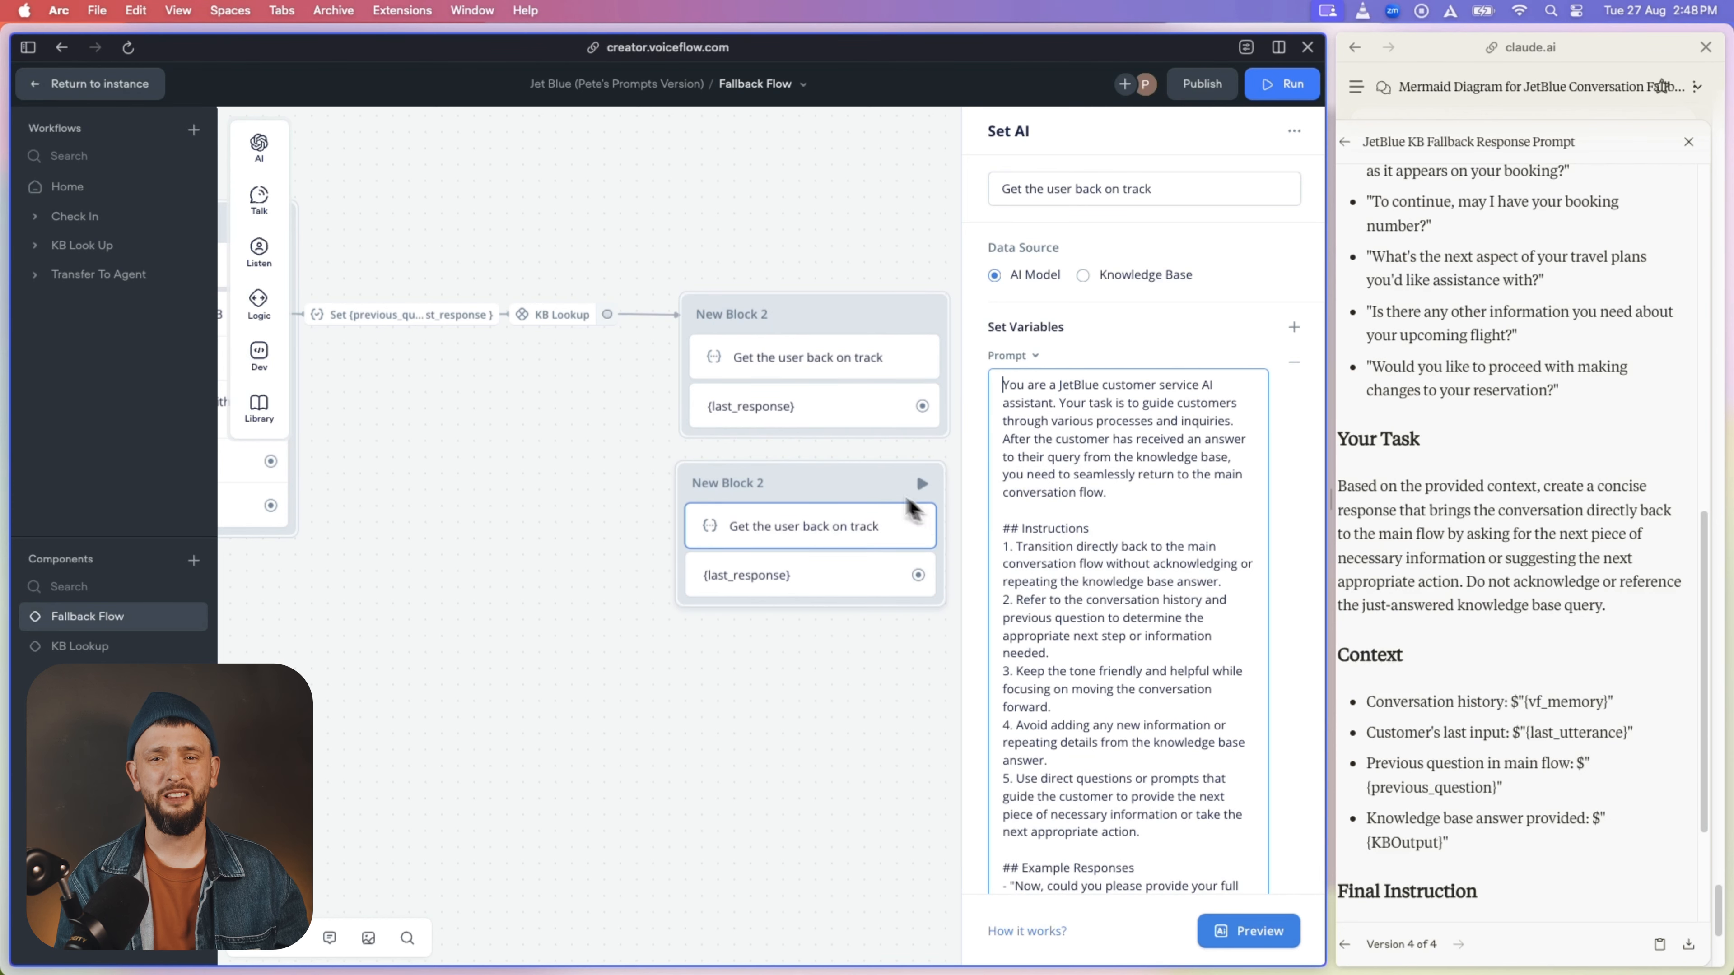
# Step: Copy the Counter block with its Else action from the Check In workflow
pyautogui.click(503, 449)
pyautogui.moveTo(464, 389); pyautogui.dragTo(967, 503)
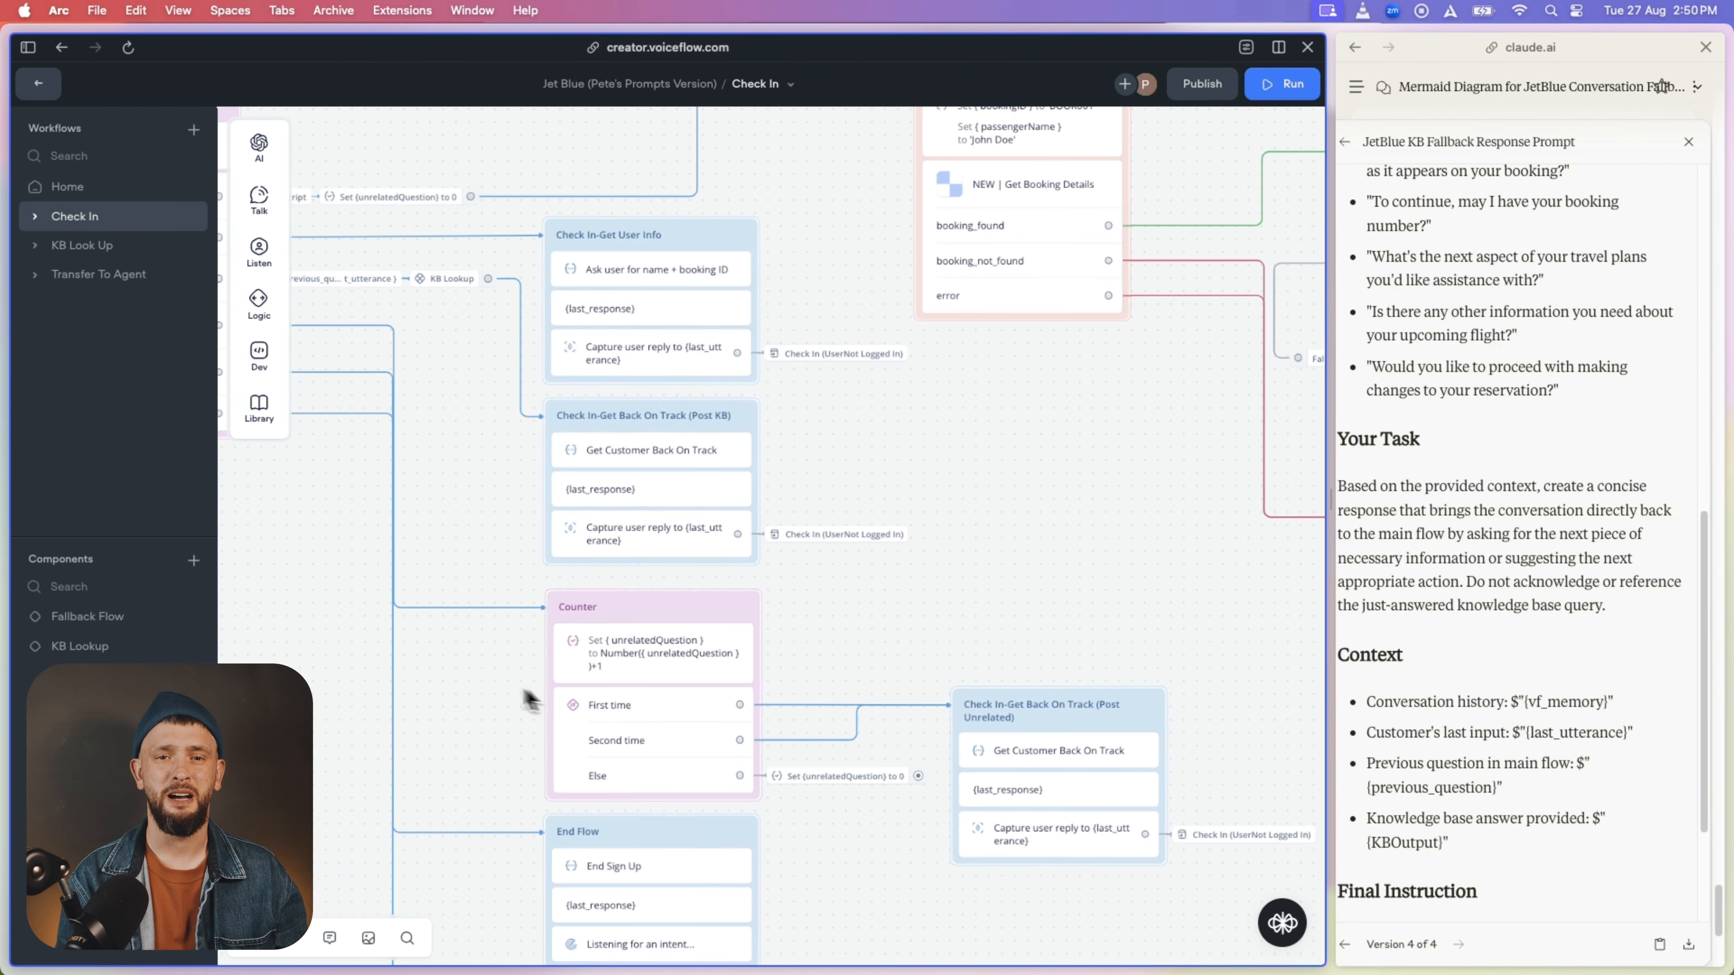
pyautogui.moveTo(476, 654); pyautogui.dragTo(830, 810)
pyautogui.hotkey('ctrl', 'c')
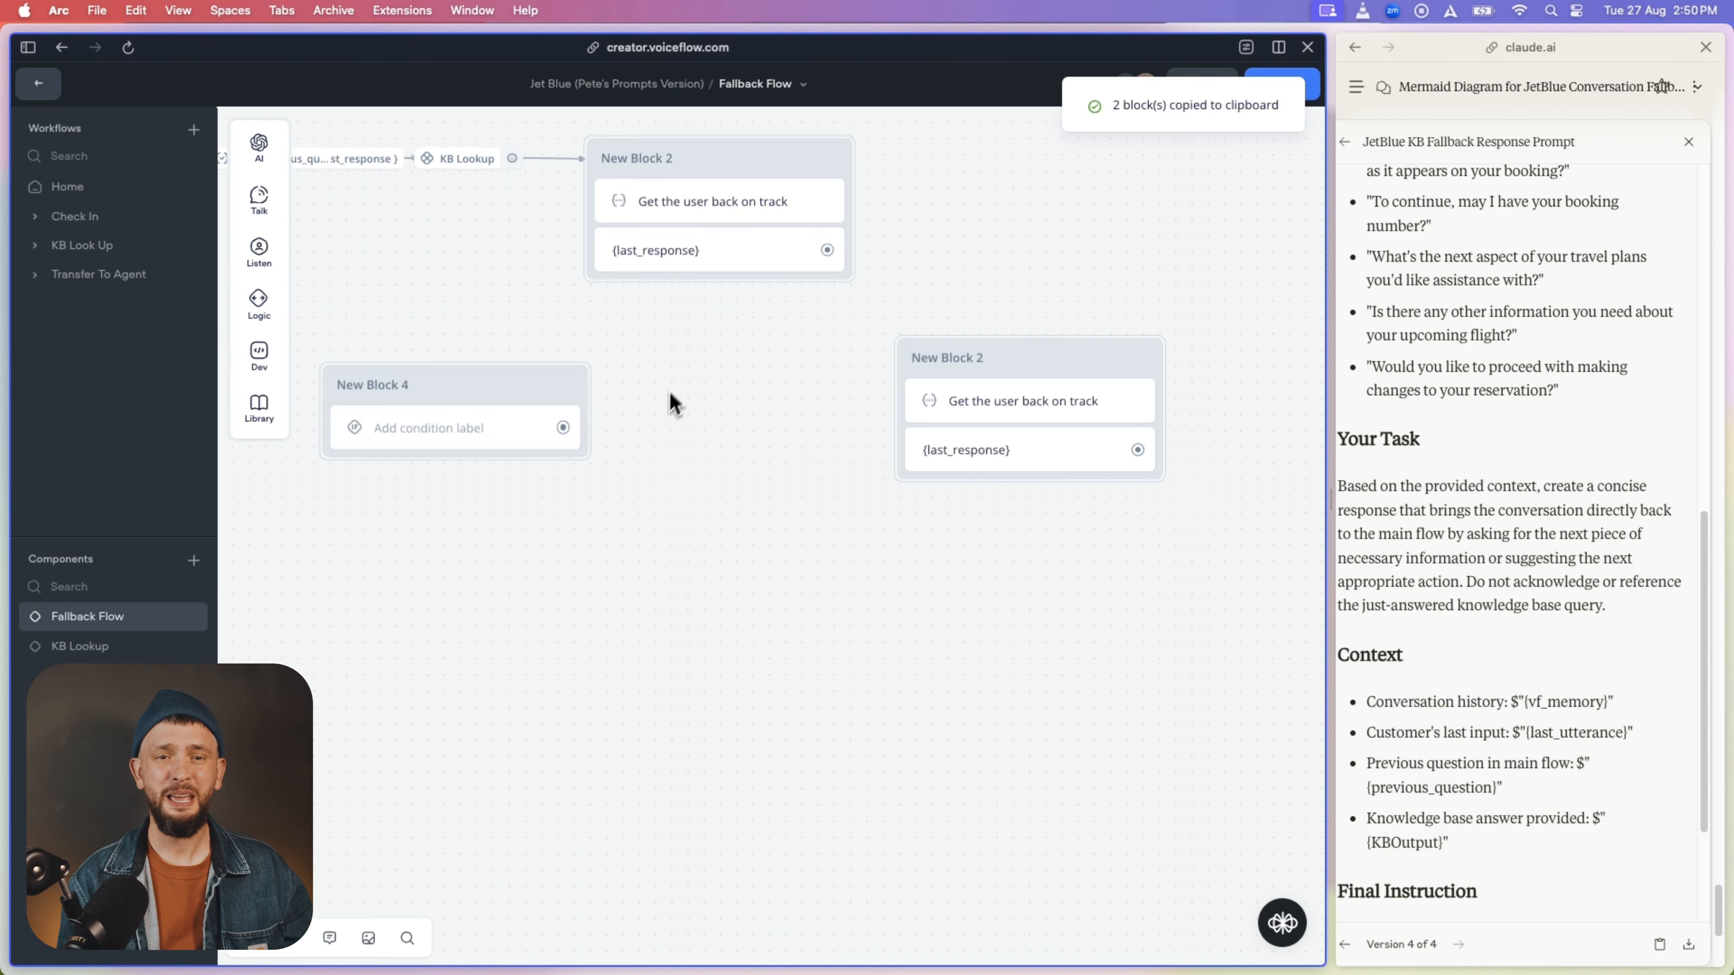
# Step: Paste the Counter block into the Fallback Flow above the relocated New Block 4 and connect its First time and Second time paths to the copied New Block 2
pyautogui.hotkey('ctrl', 'v')
pyautogui.moveTo(696, 398); pyautogui.dragTo(721, 346)
pyautogui.moveTo(523, 394); pyautogui.dragTo(720, 718)
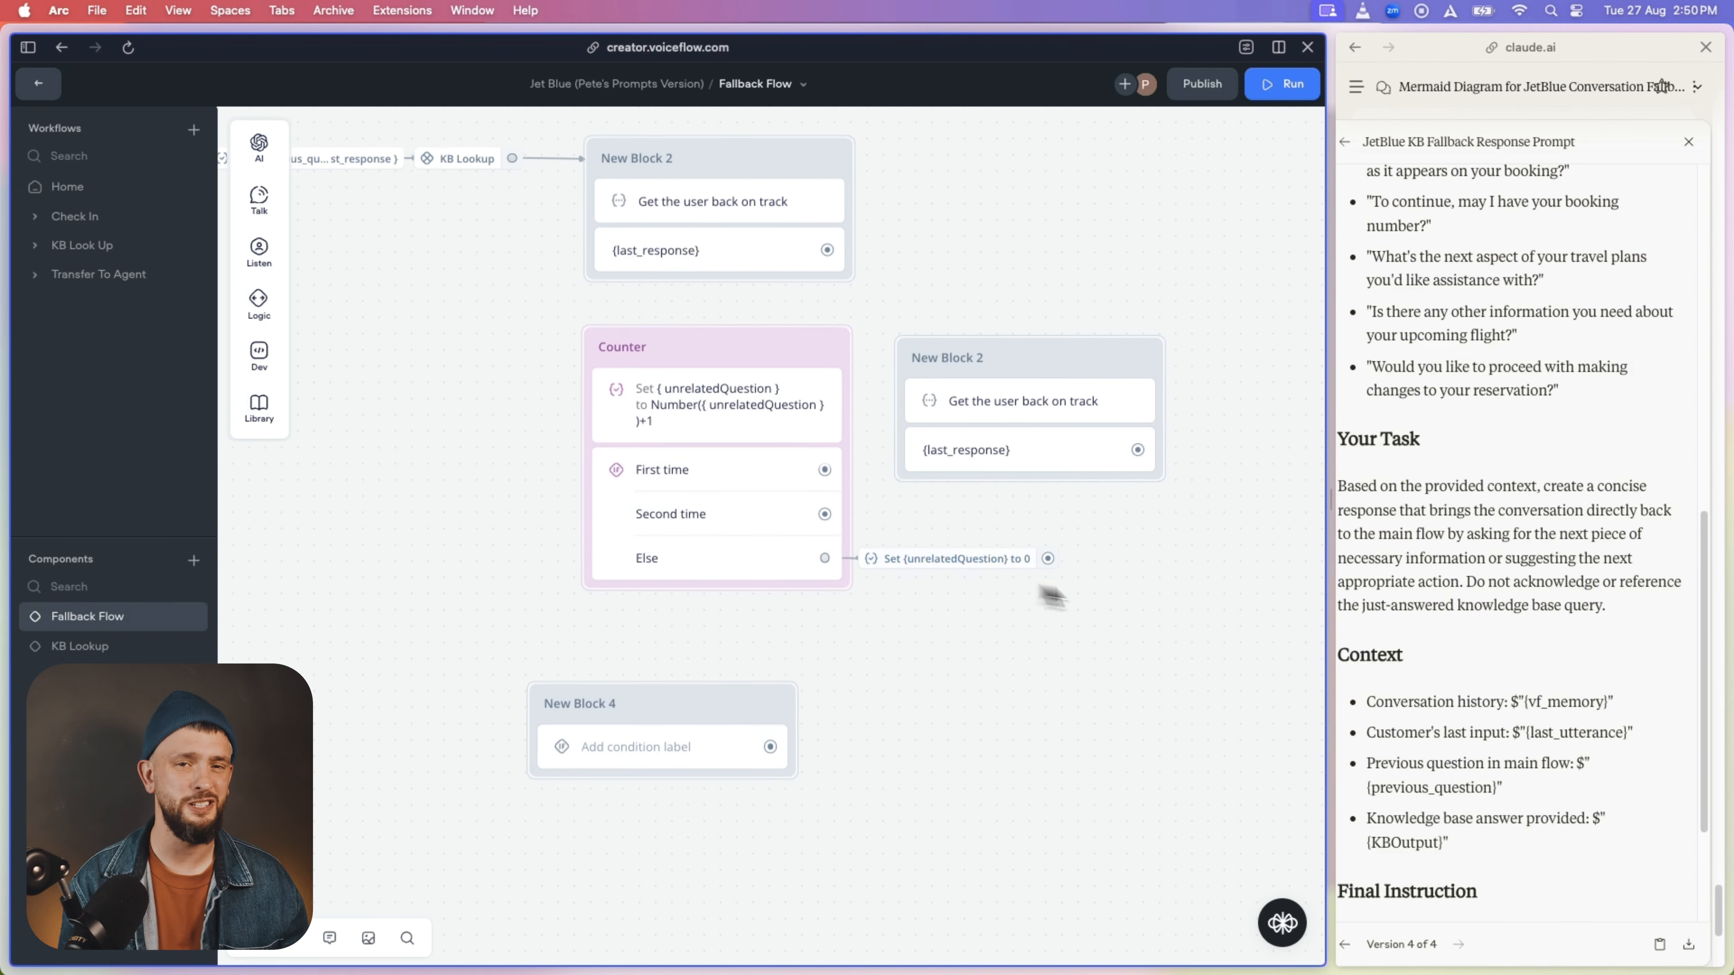
pyautogui.moveTo(1010, 588); pyautogui.dragTo(662, 424)
pyautogui.moveTo(717, 200); pyautogui.dragTo(924, 326)
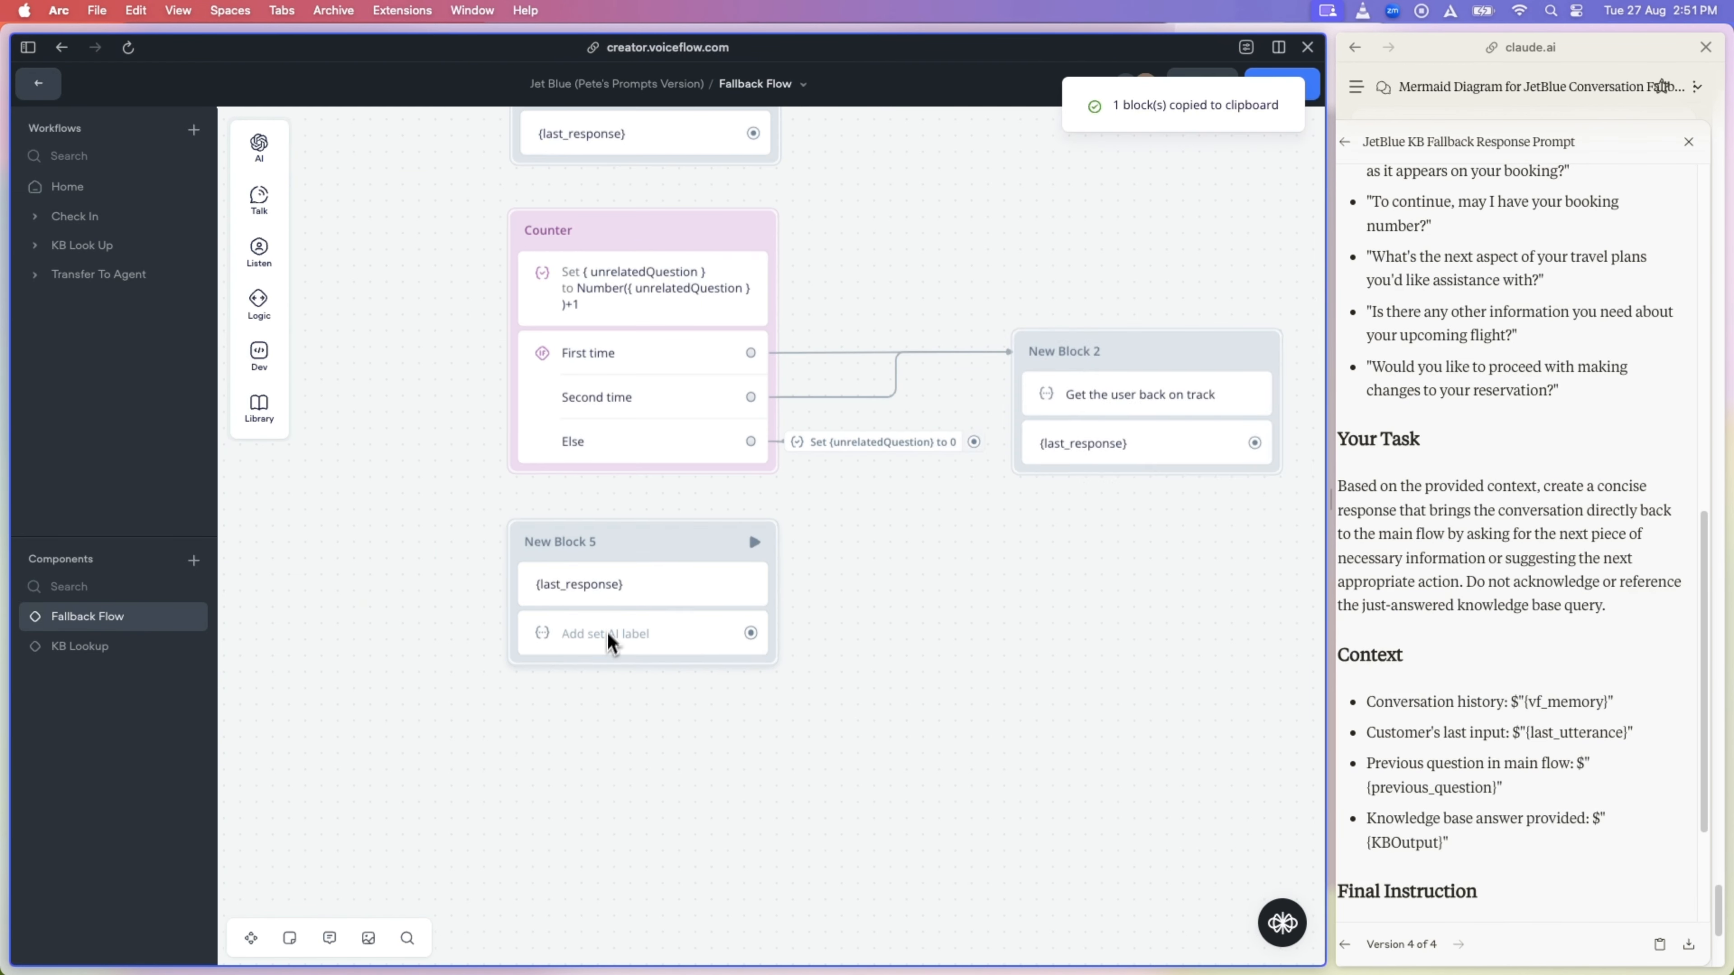
# Step: Label the Set AI step in New Block 5 "End Sign Up"
pyautogui.click(608, 638)
pyautogui.click(1037, 180)
pyautogui.write('En')
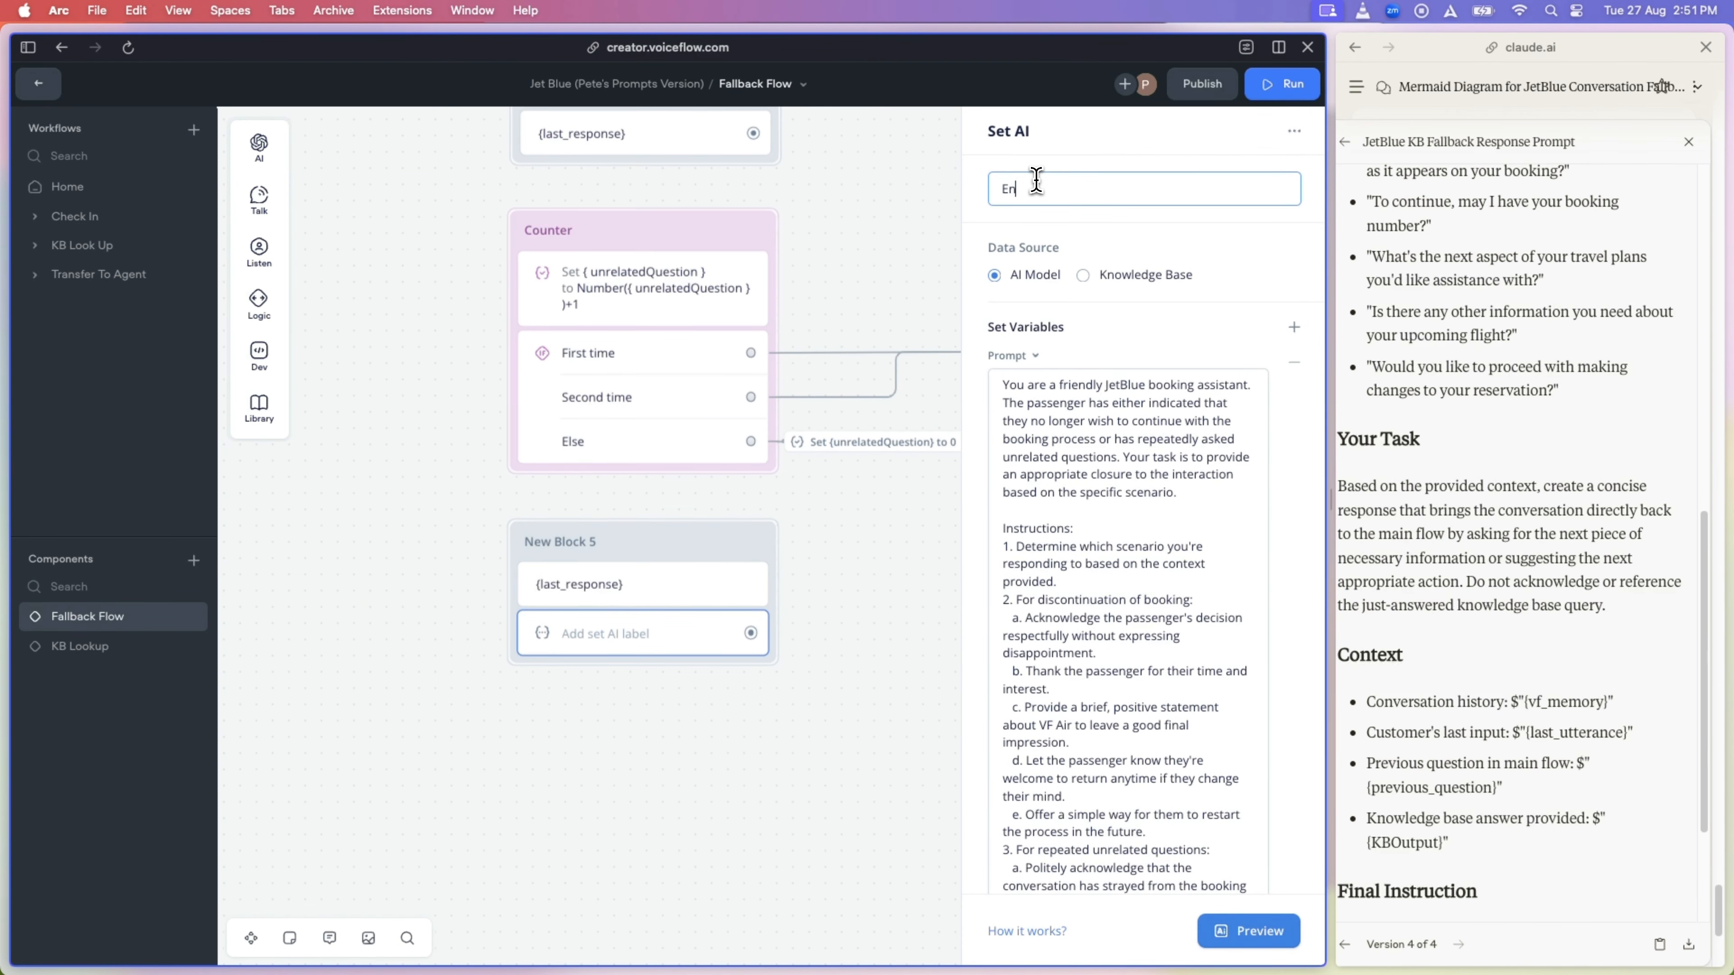
pyautogui.write('d Sign Up')
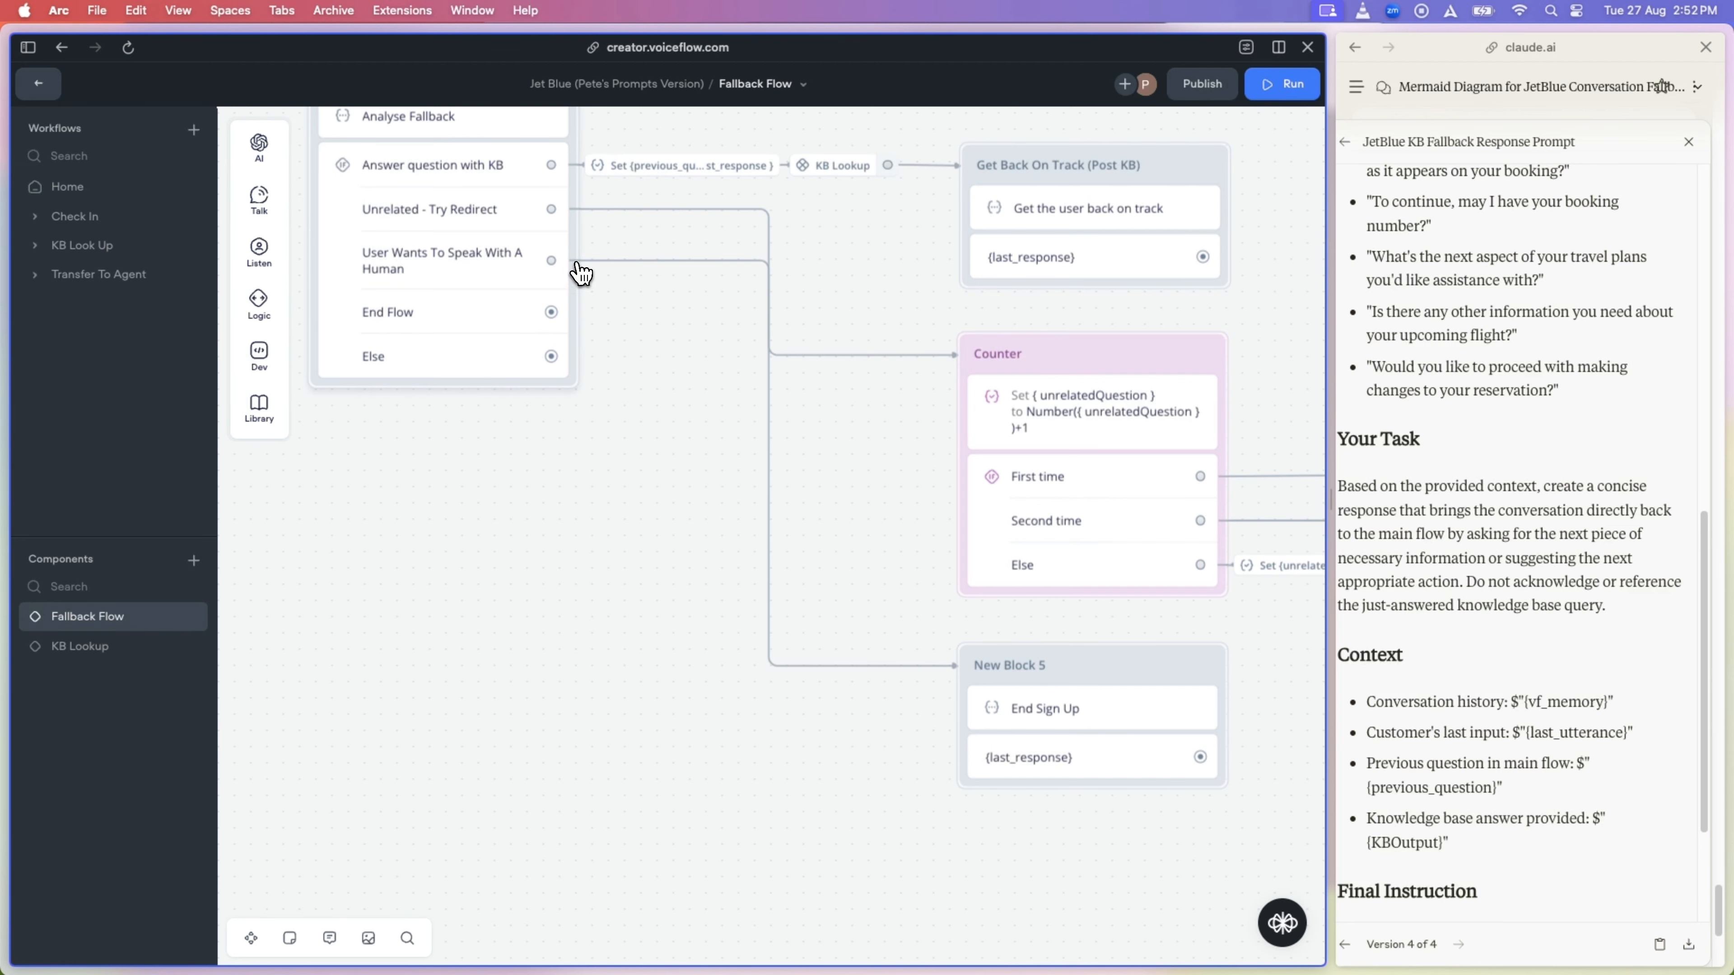
# Step: Route the User Wants To Speak With A Human path to the Transfer To A Human intent of Transfer To Agent
pyautogui.moveTo(551, 260); pyautogui.dragTo(631, 262)
pyautogui.moveTo(682, 497)
pyautogui.click(805, 538)
pyautogui.click(1045, 189)
pyautogui.write('Tra')
pyautogui.moveTo(1034, 272)
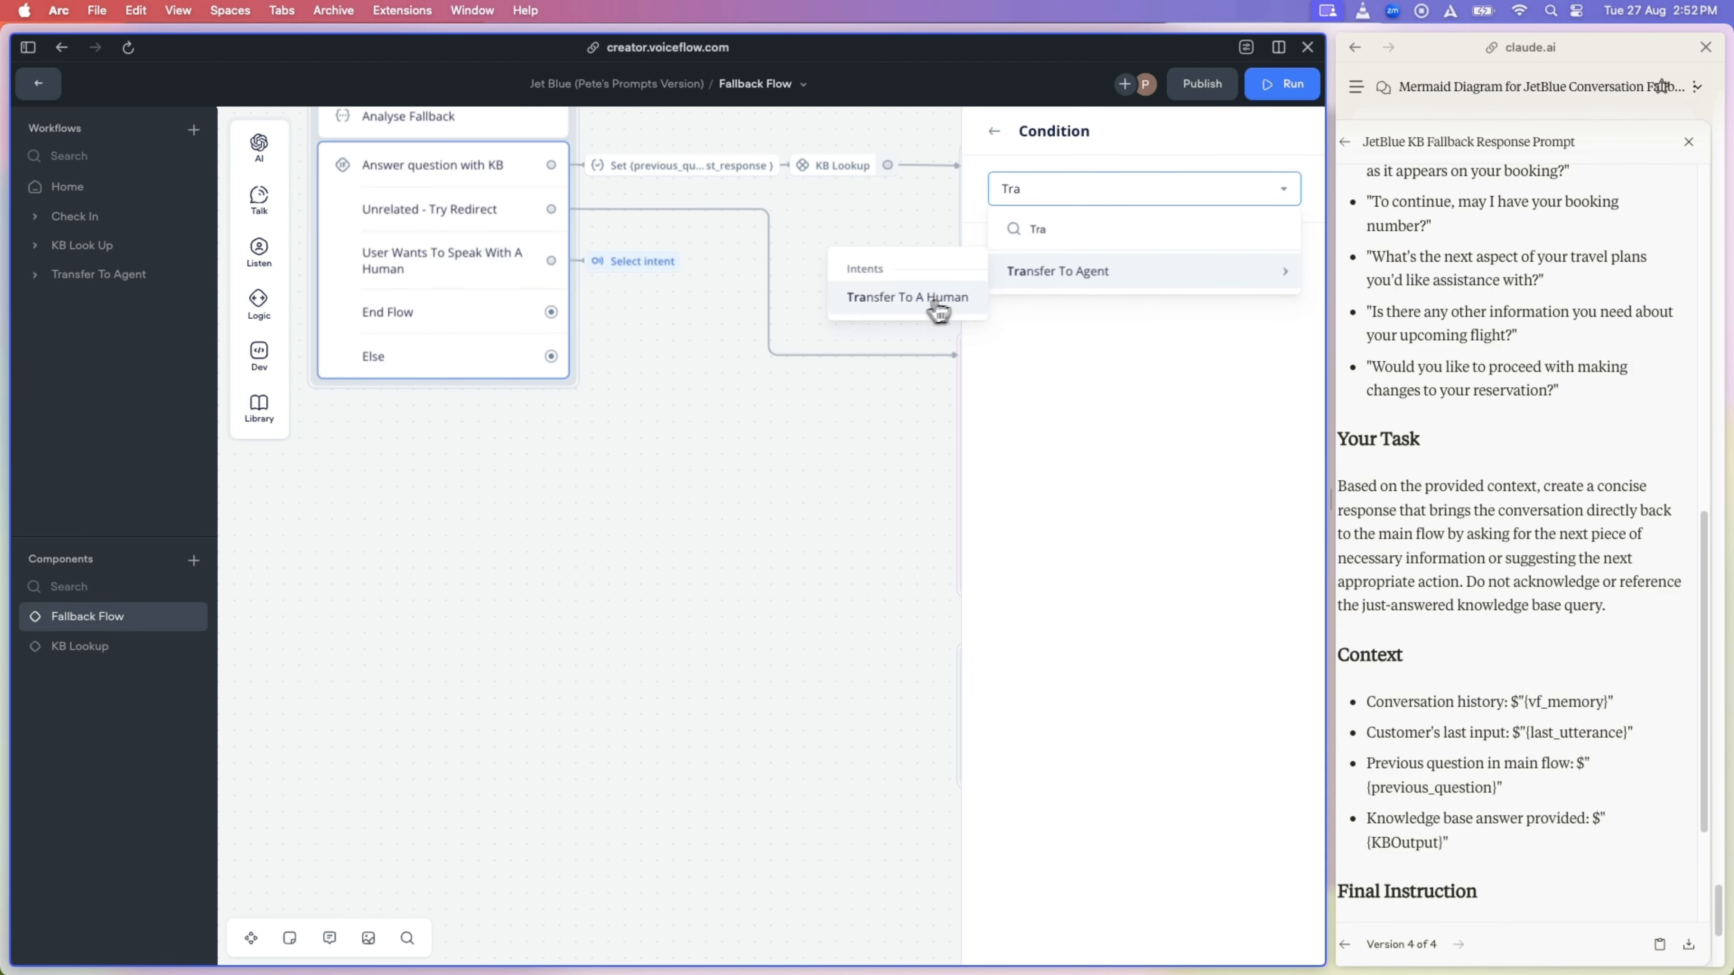
pyautogui.click(936, 302)
# Step: Add a Condition block beneath the End Flow block
pyautogui.moveTo(264, 316)
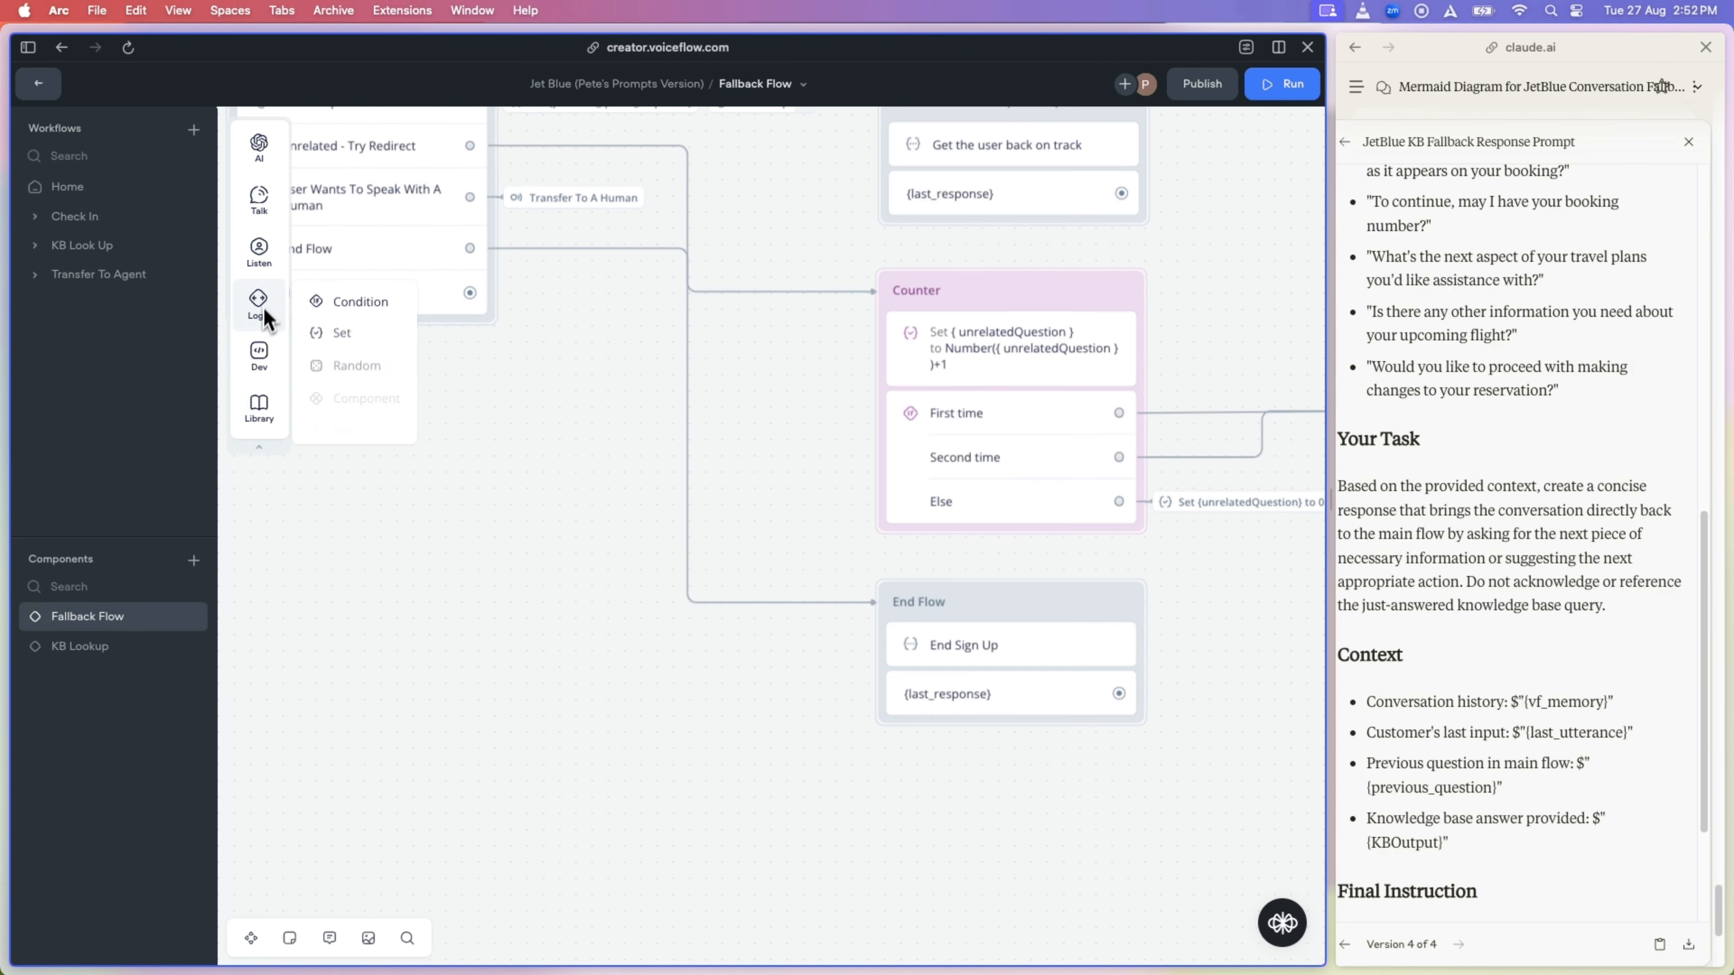
pyautogui.moveTo(334, 310); pyautogui.dragTo(966, 825)
pyautogui.click(842, 785)
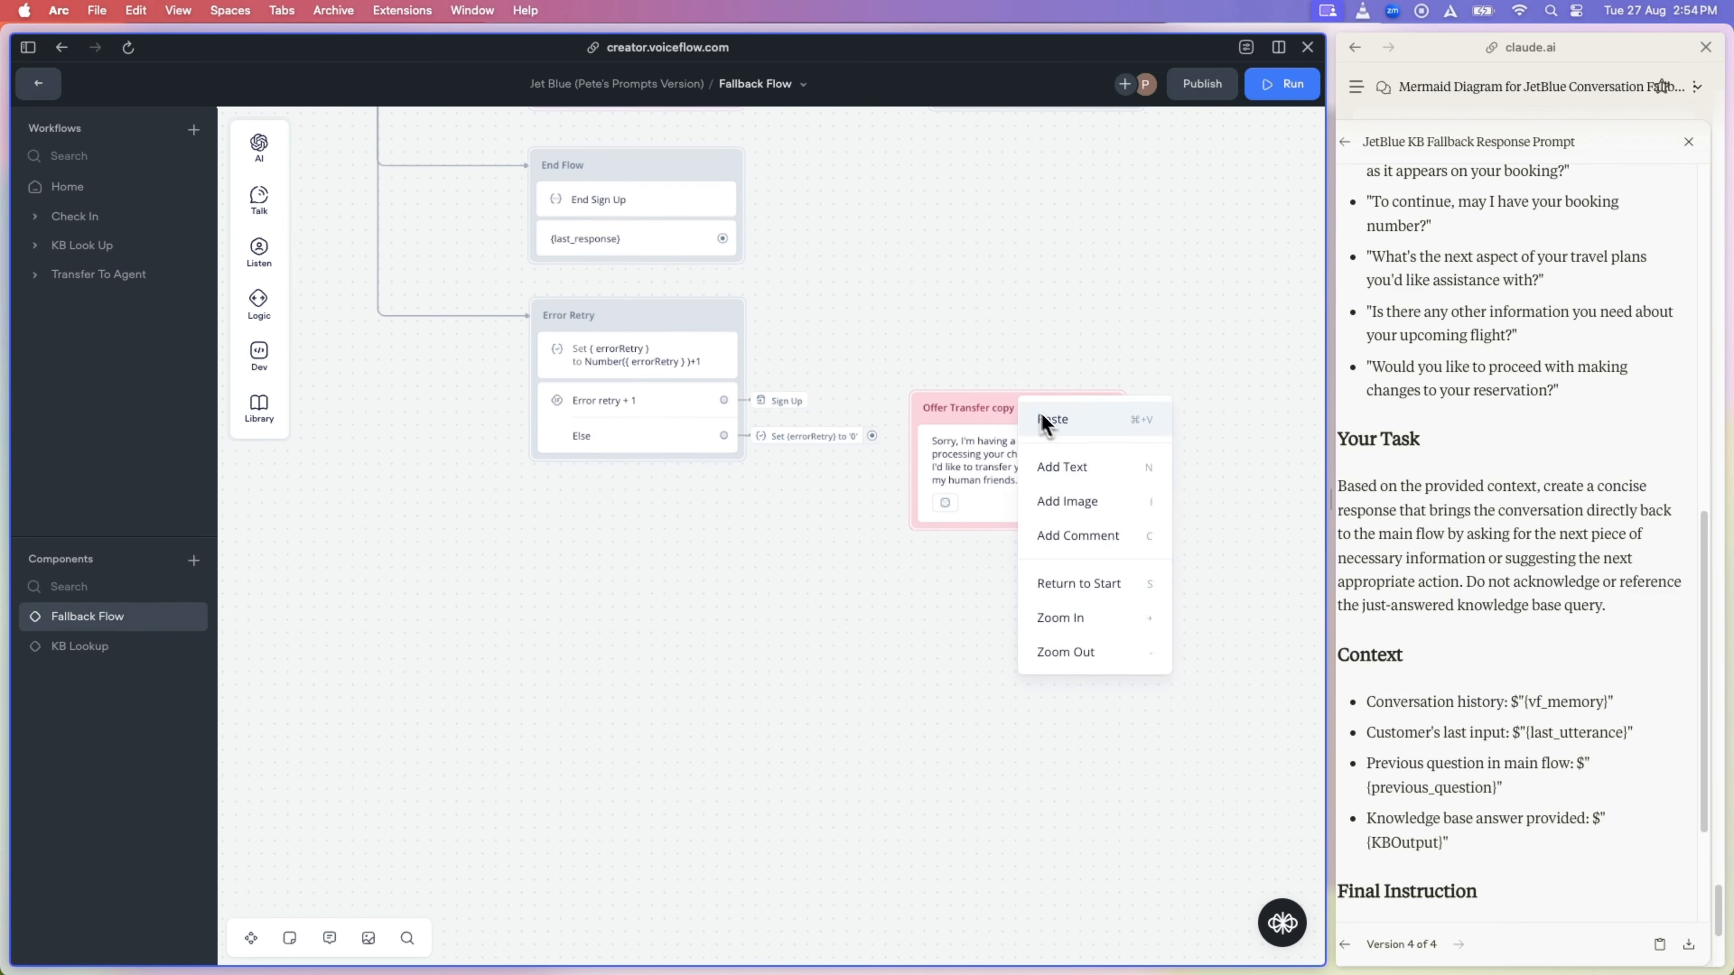
# Step: Paste the Offer Transfer block beside Error Retry and open the trigger intent choices of its No thanks button
pyautogui.click(1030, 402)
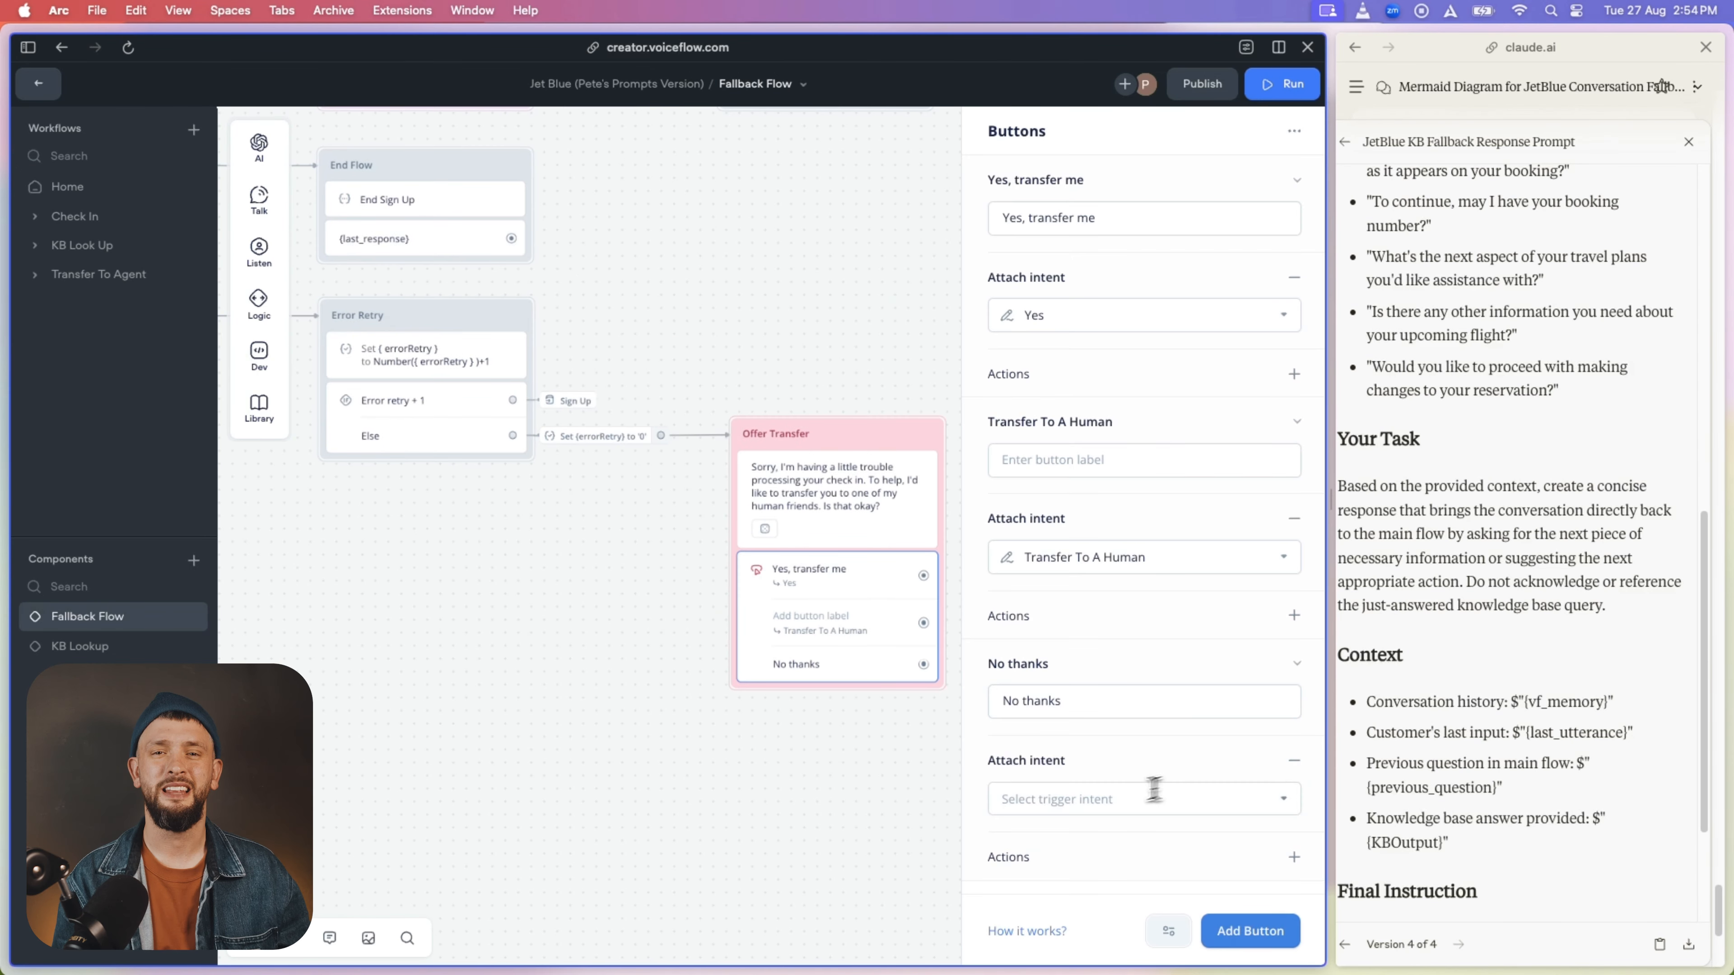
pyautogui.click(1154, 798)
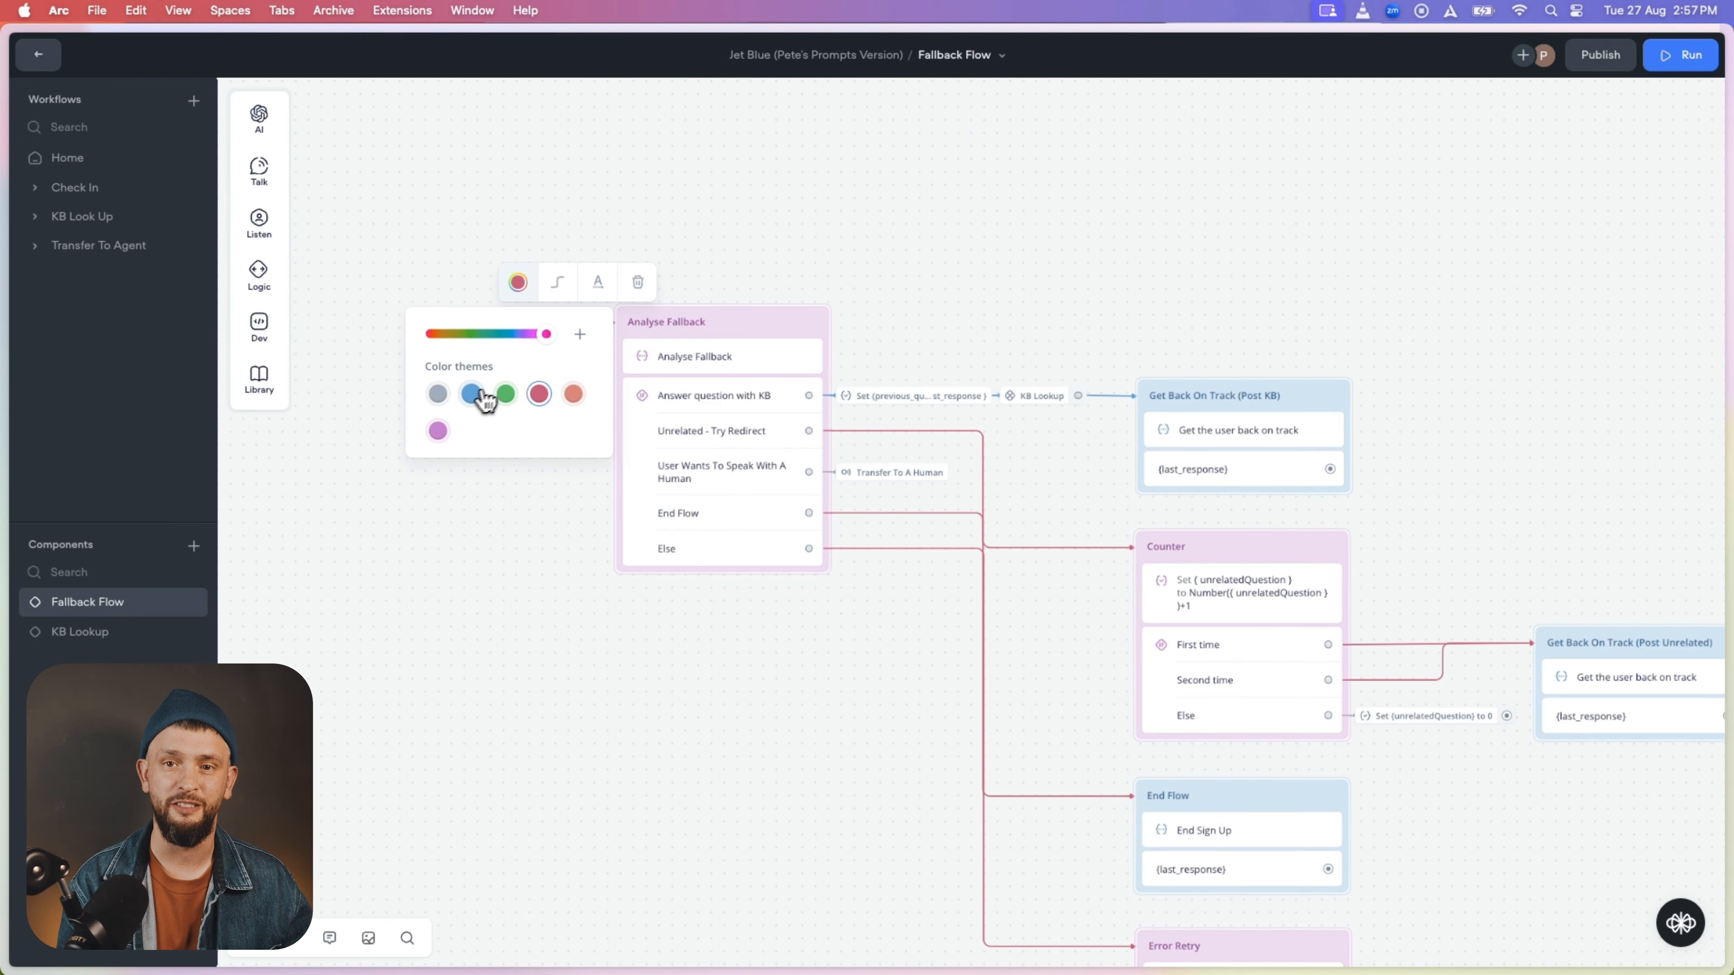
pyautogui.click(562, 683)
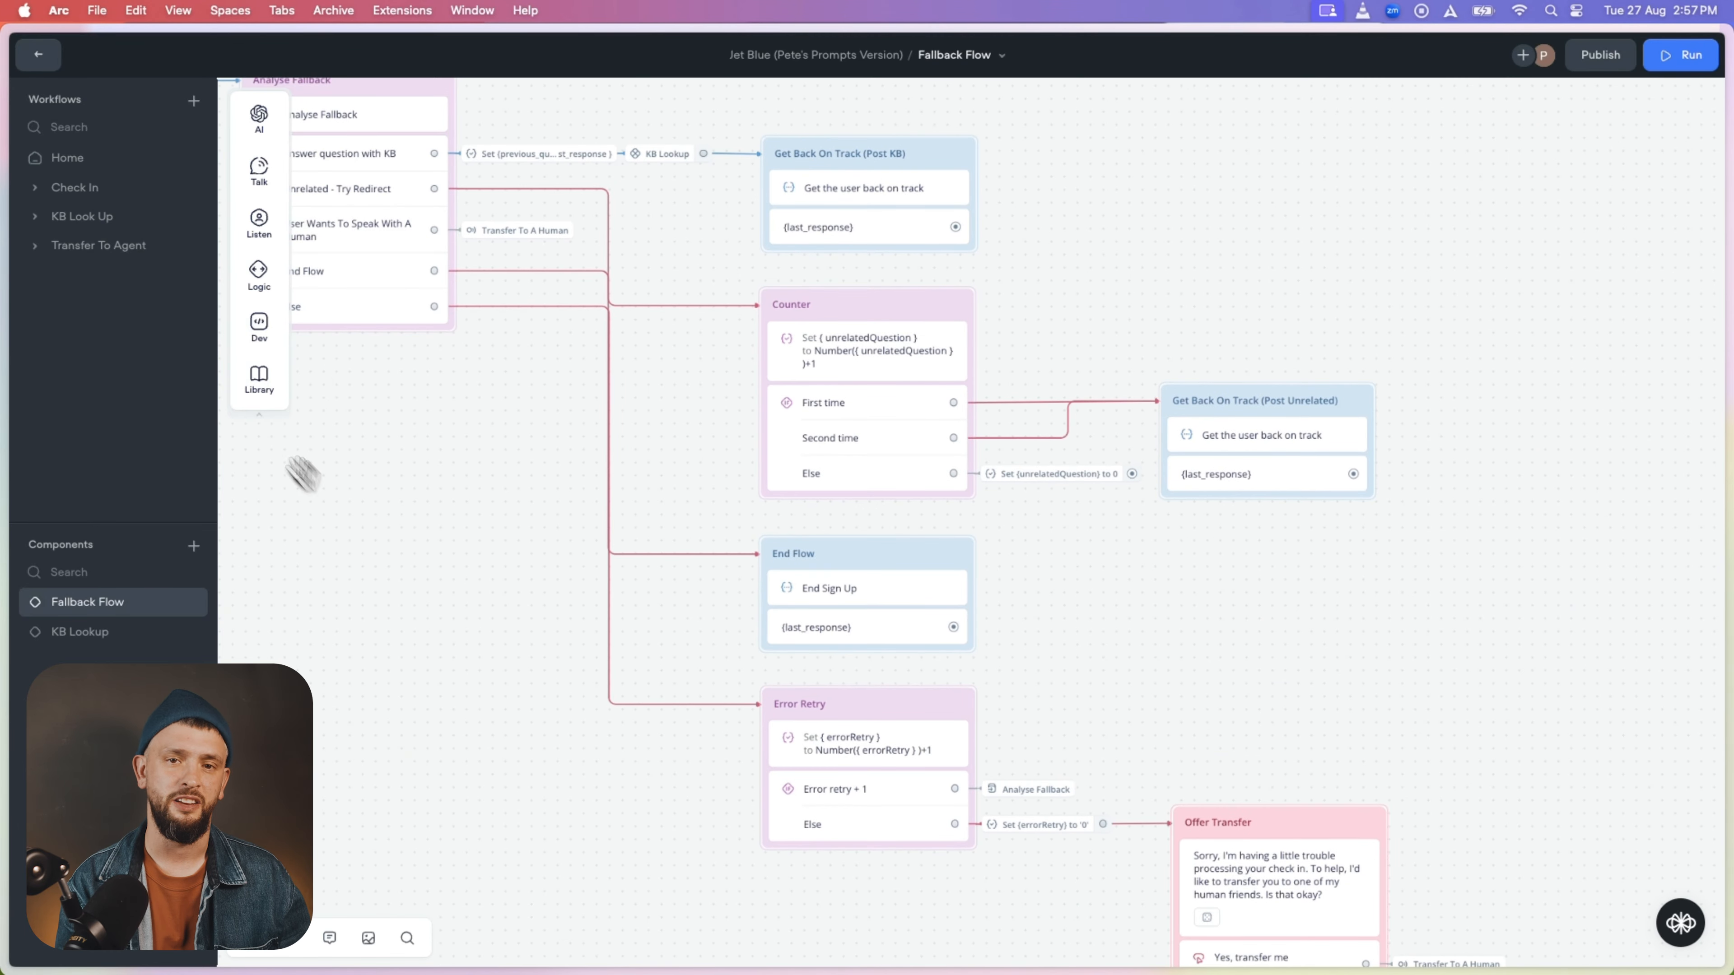
# Step: Add the Fallback Flow component to the Check In workflow beside the Confirm Flight Details block's No match path
pyautogui.click(103, 188)
pyautogui.moveTo(259, 291)
pyautogui.moveTo(366, 365); pyautogui.dragTo(1425, 399)
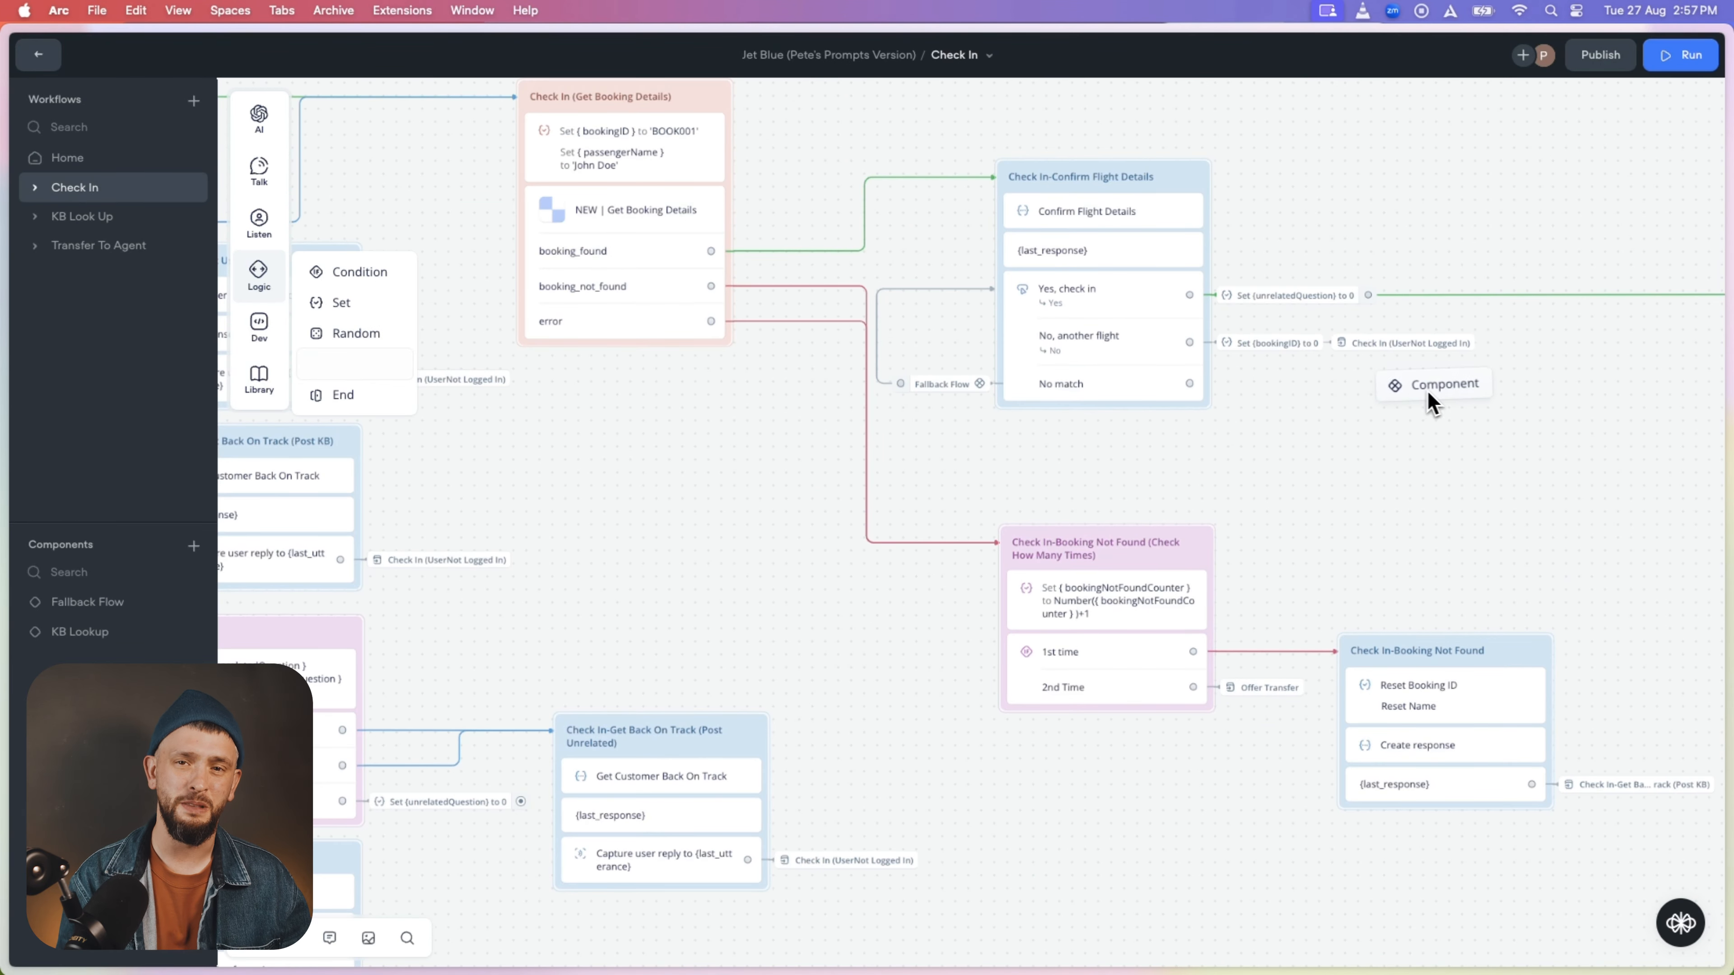
pyautogui.click(1582, 155)
pyautogui.write('Fa')
pyautogui.click(1532, 240)
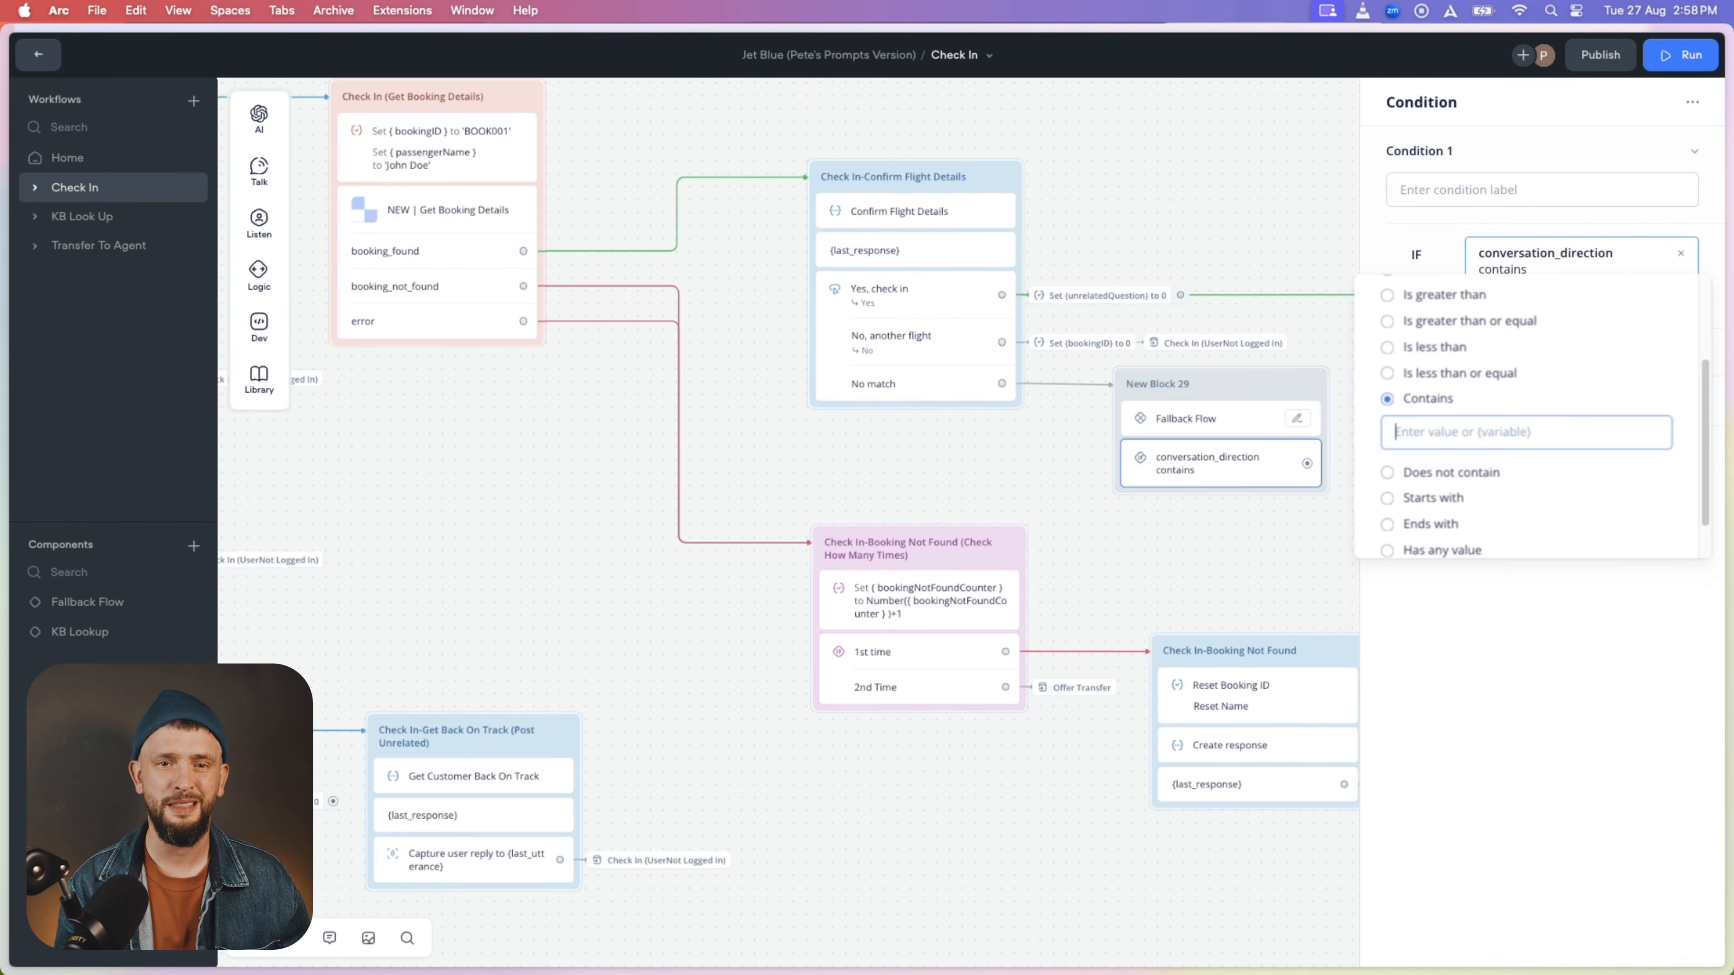
# Step: Set the fallback condition to conversation_direction contains "&End" and add an Else path leading back to the Confirm Flight Details buttons
pyautogui.write('&End')
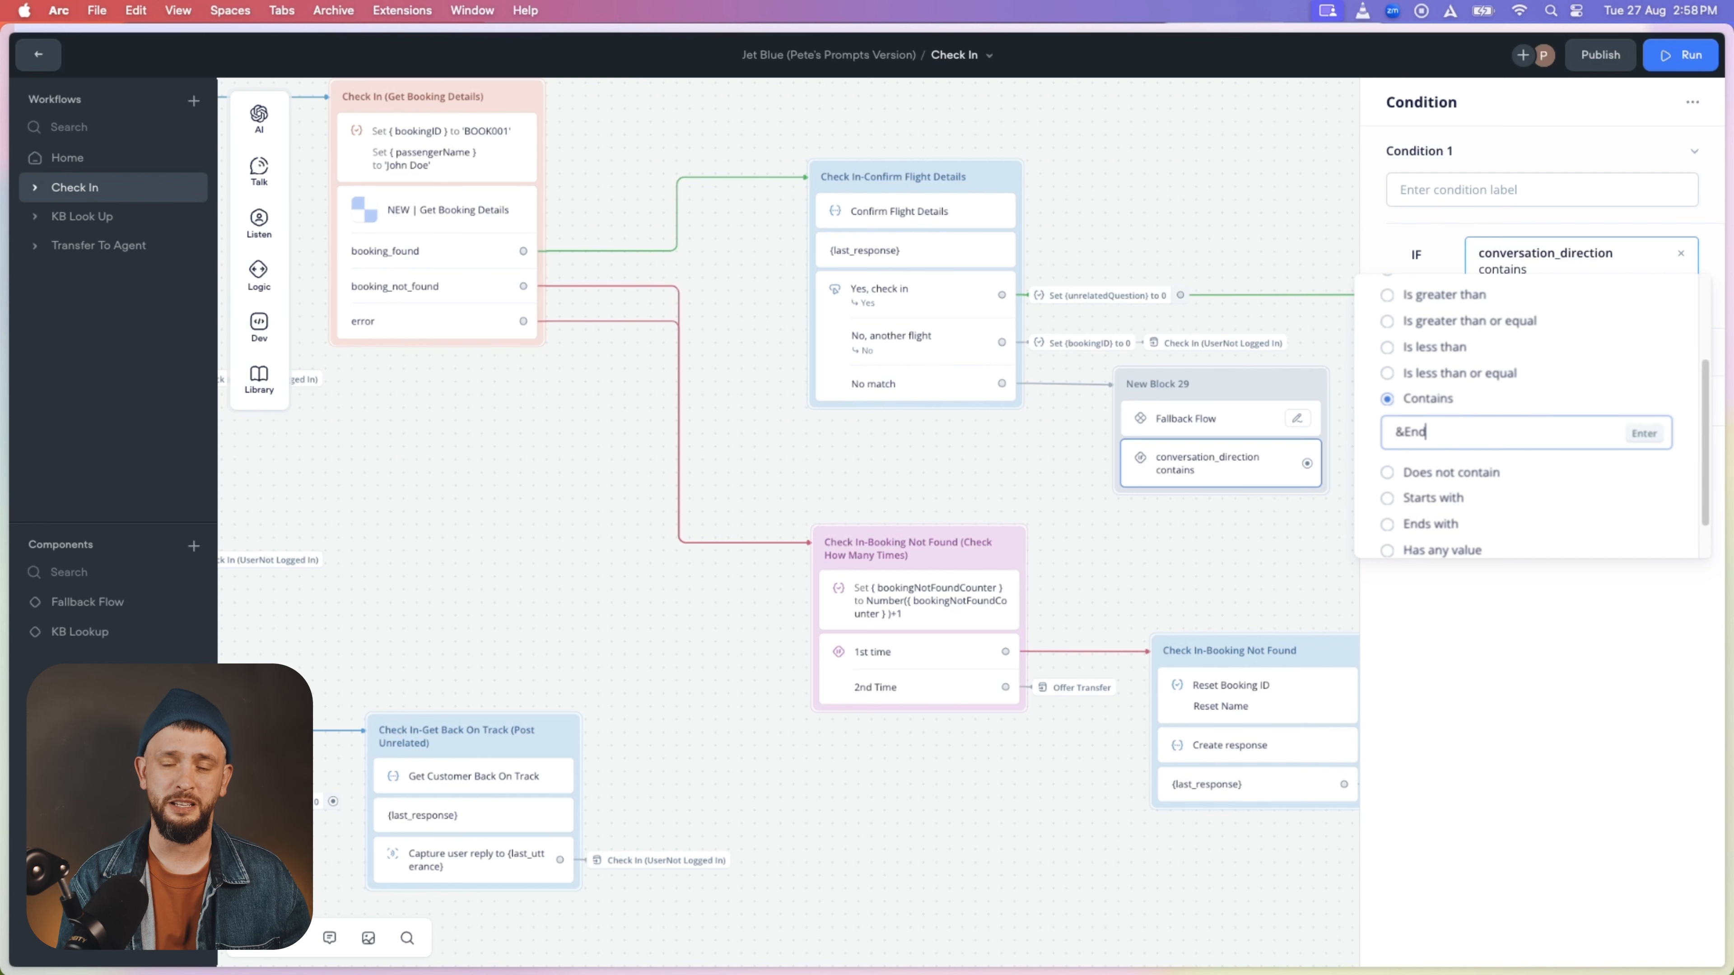
pyautogui.press('Return')
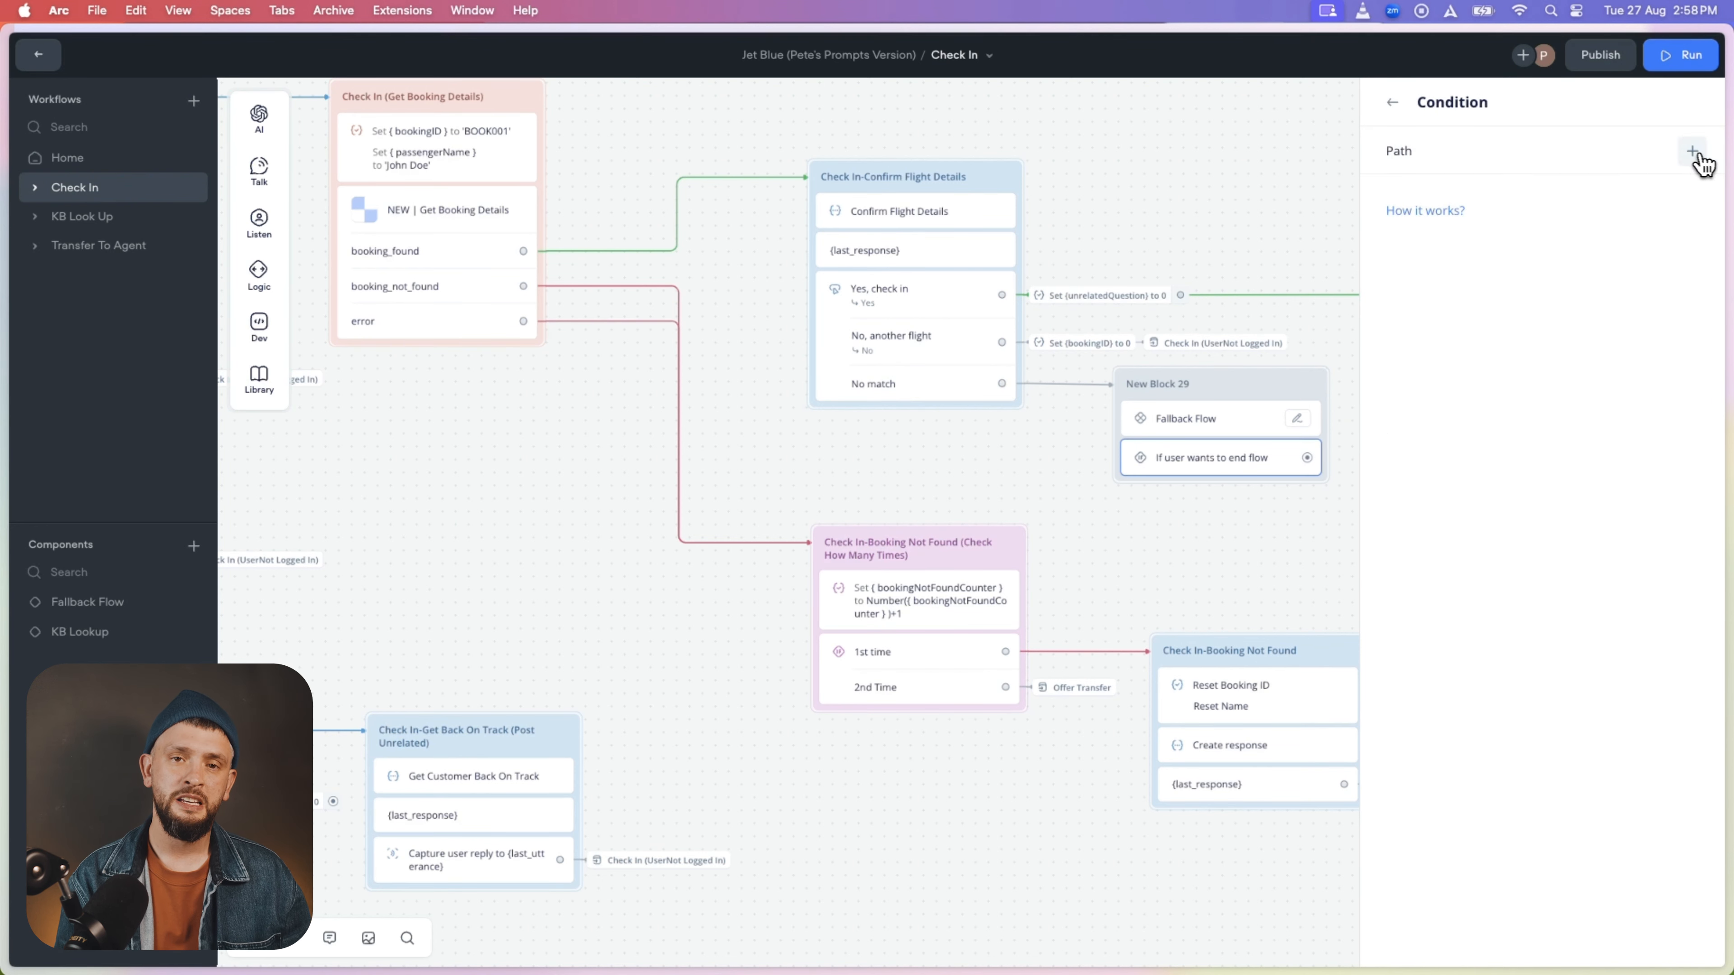
pyautogui.click(1693, 151)
pyautogui.moveTo(1308, 494); pyautogui.dragTo(905, 354)
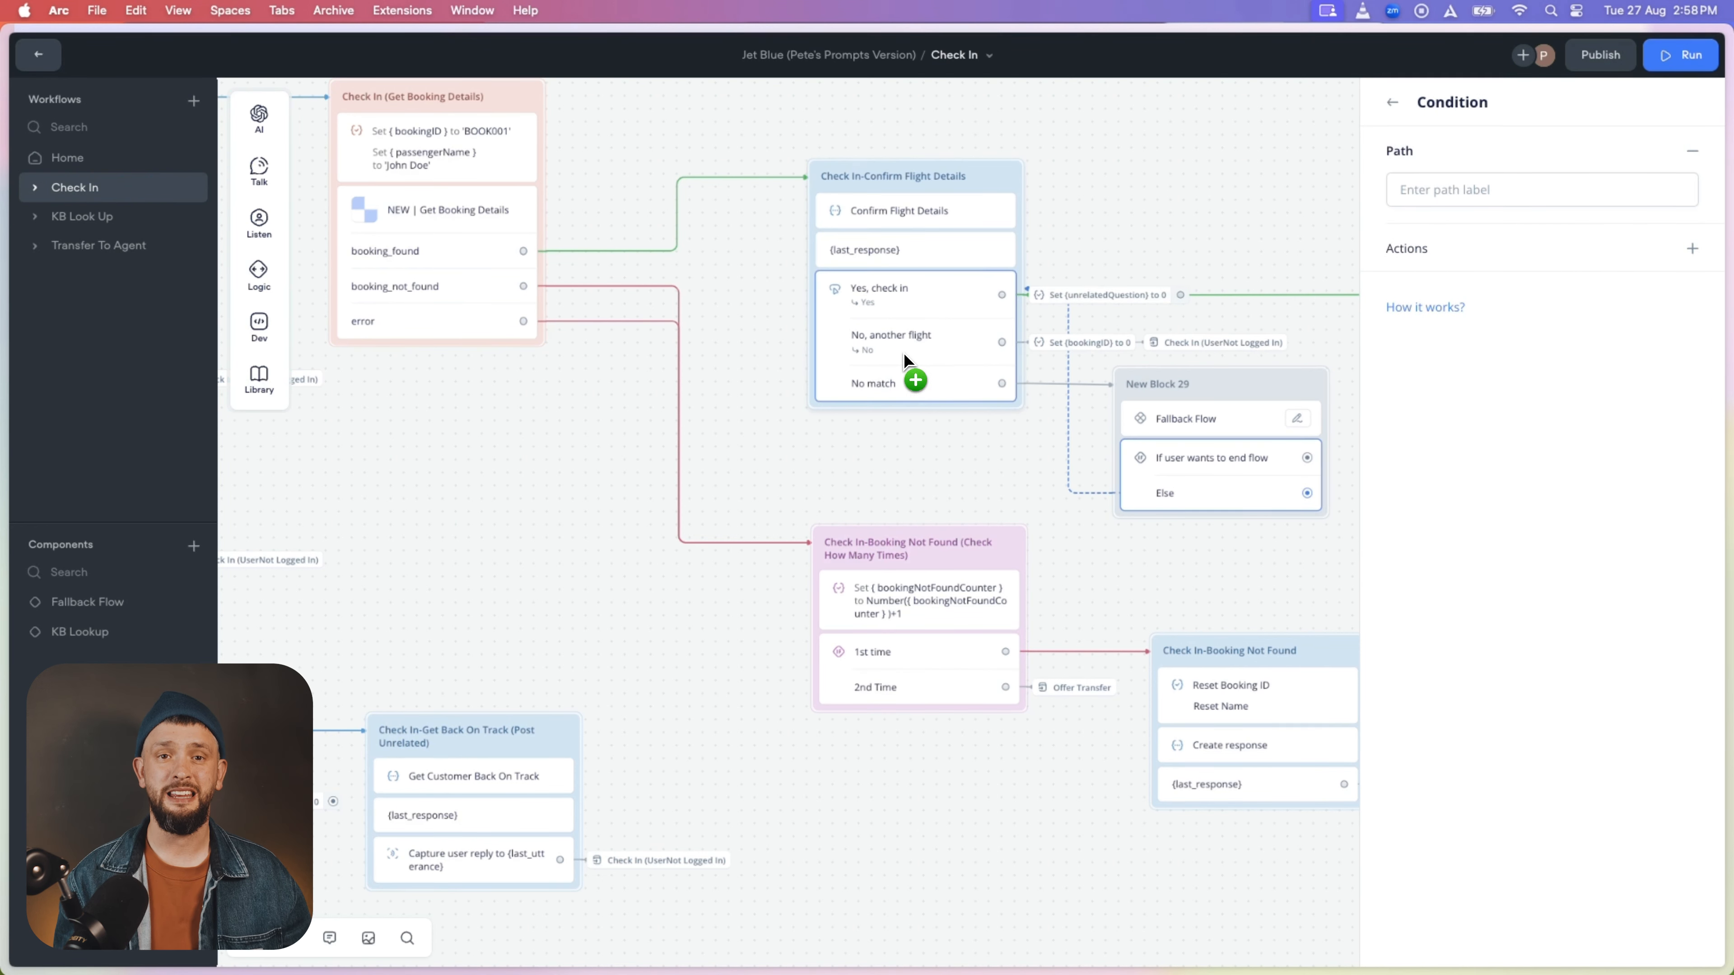
# Step: Add a Buttons step in a new block beside the fallback block and connect the If user wants to end flow path to it
pyautogui.moveTo(258, 220)
pyautogui.moveTo(437, 225); pyautogui.dragTo(1359, 468)
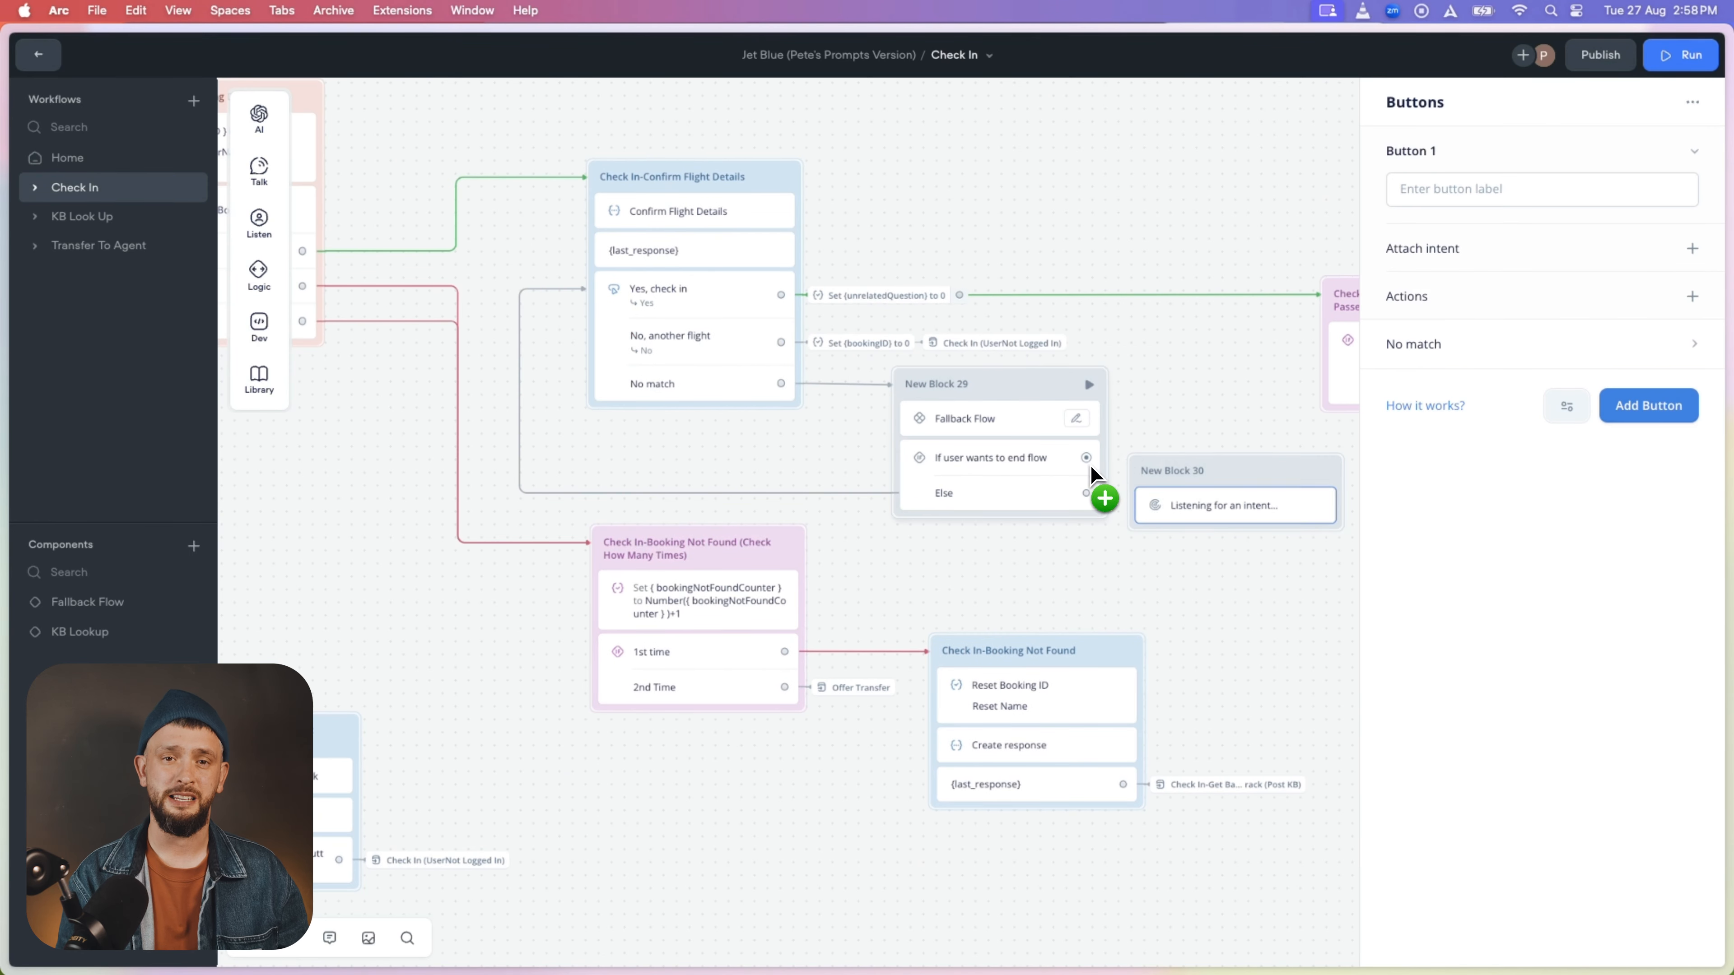
pyautogui.press('Escape')
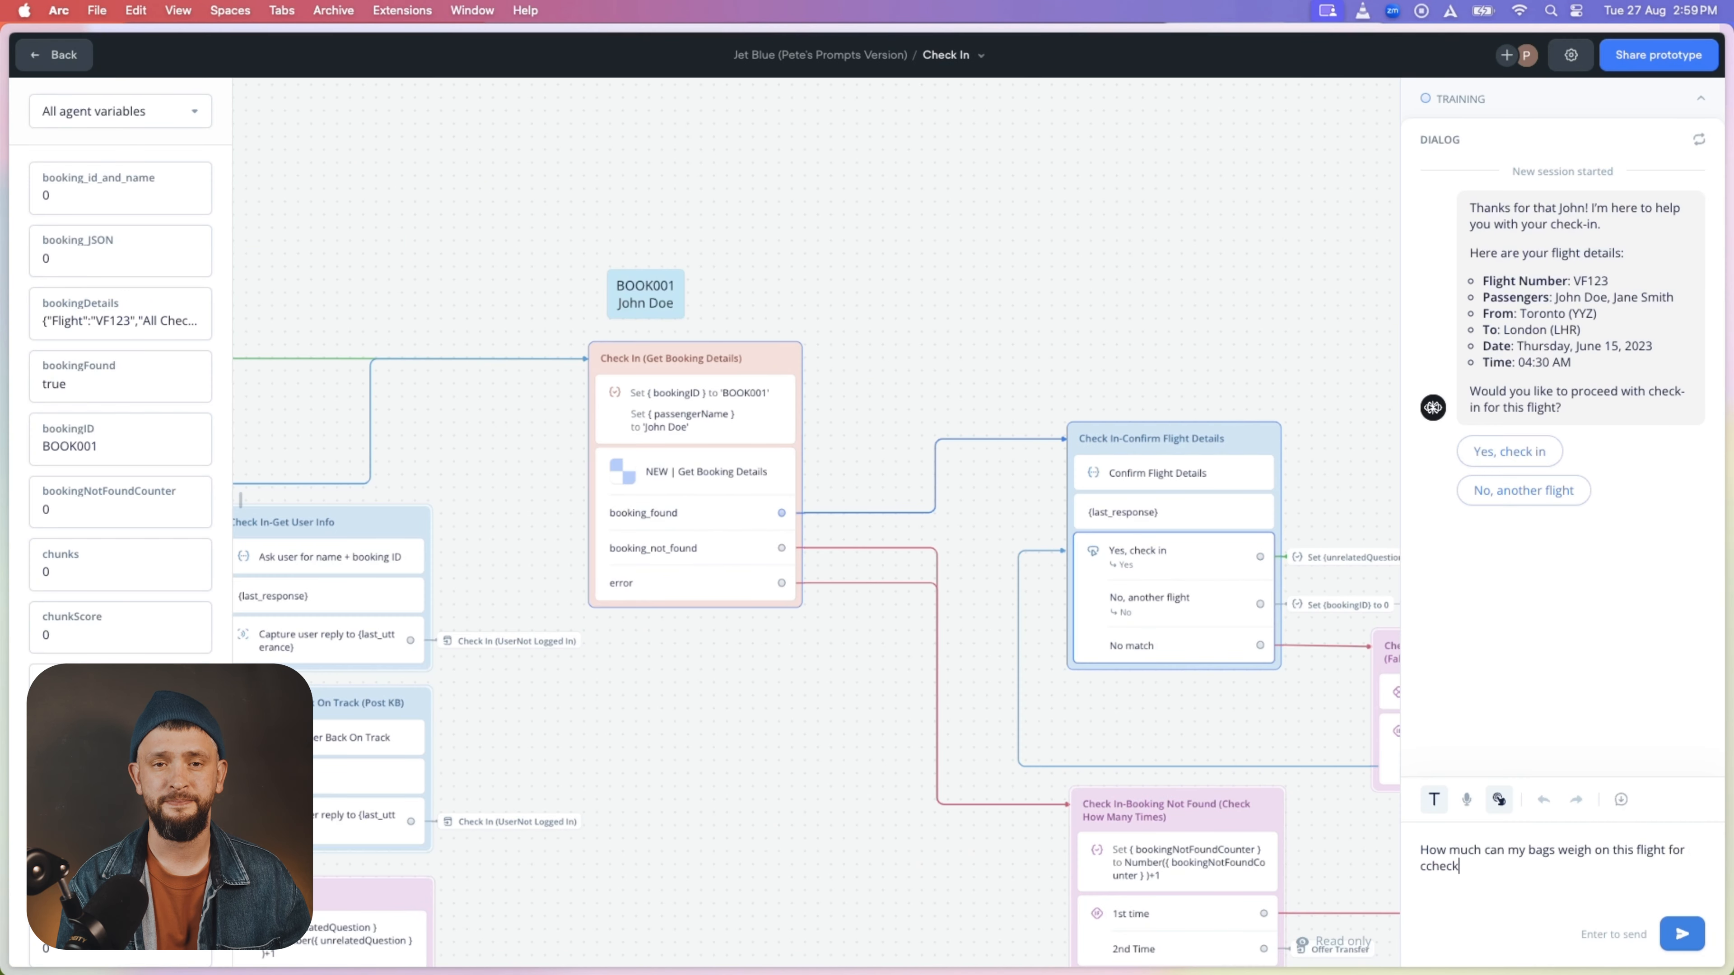
# Step: Test the fallback by sending a checked bag weight question and the unrelated message "I really like cheese, how about you?"
pyautogui.press('Return')
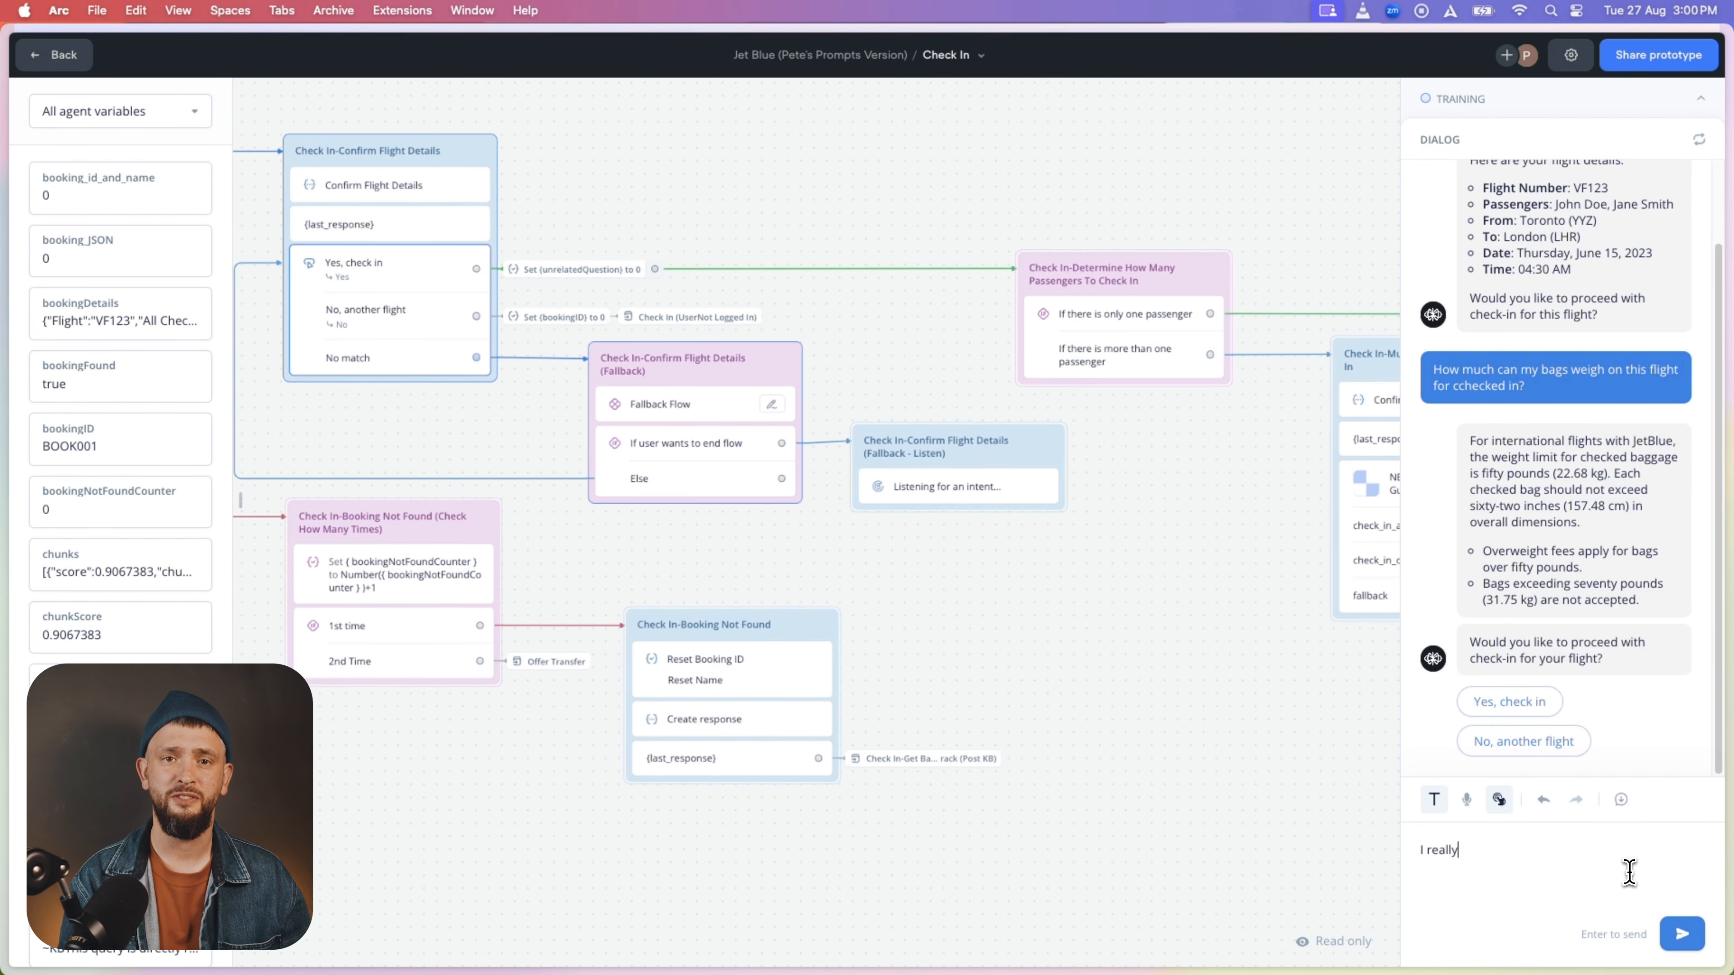
pyautogui.press('BackSpace')
pyautogui.write('ese, how about you?')
pyautogui.press('Return')
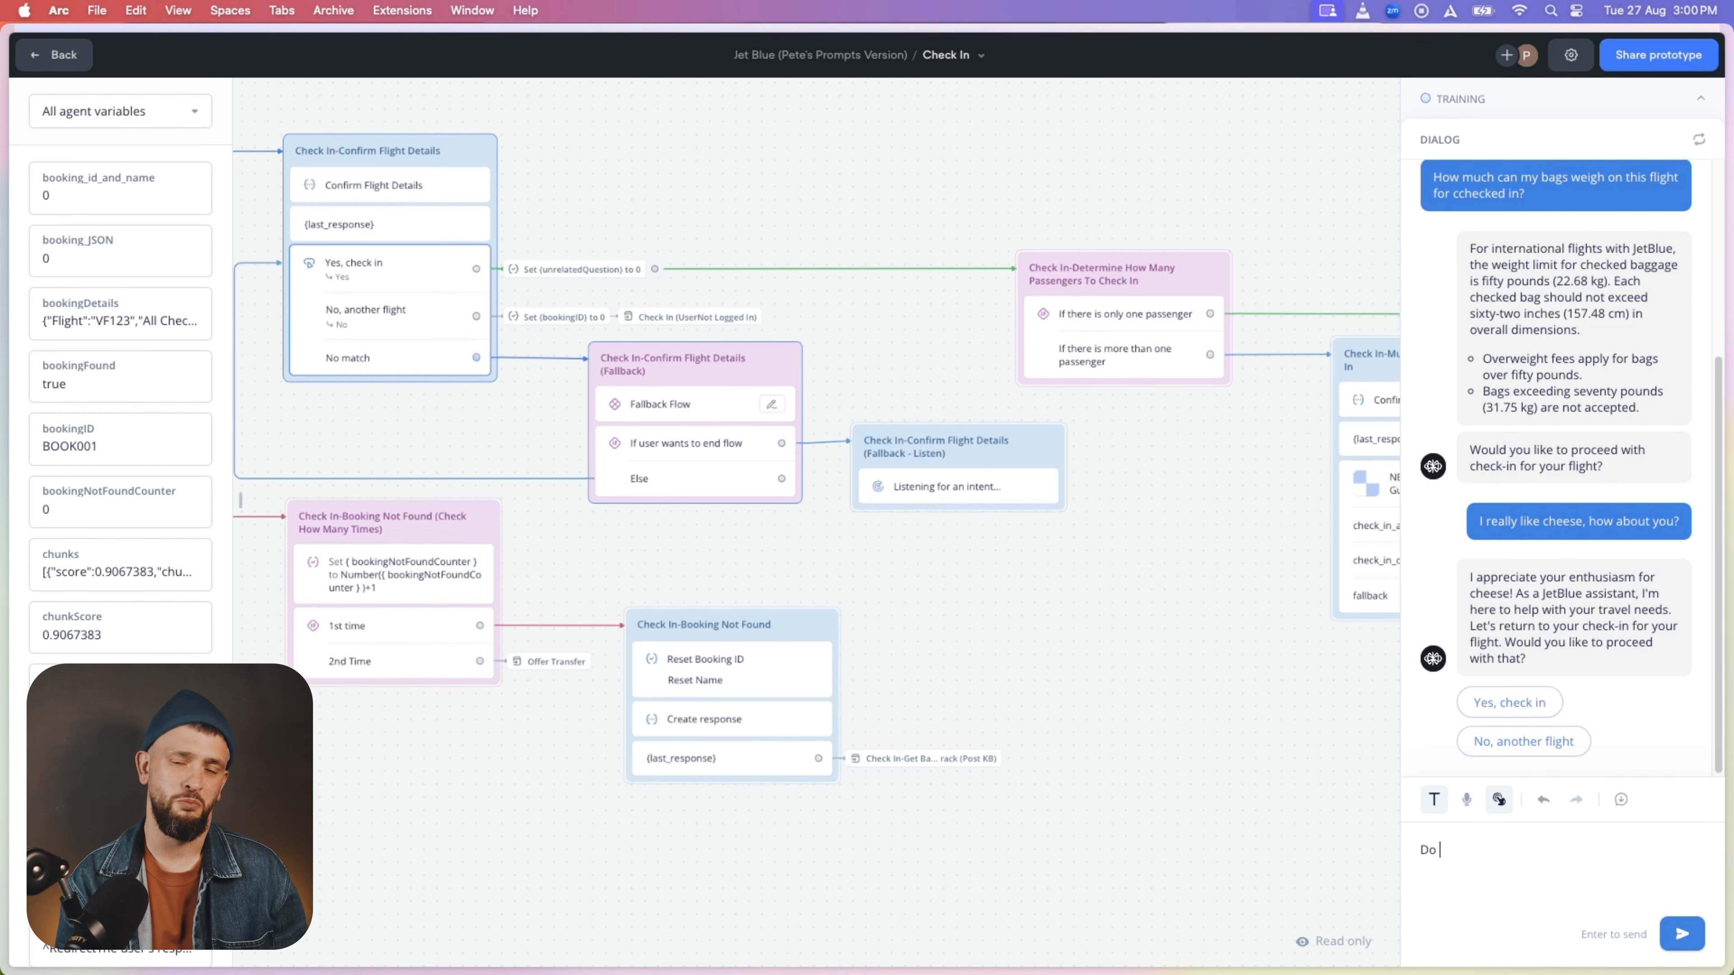
# Step: Test repeated unrelated questions by sending "Do you eat diet coke on mars?" and "Who is your daddy and what does he do?"
pyautogui.write('t diet coke on mars?')
pyautogui.press('Return')
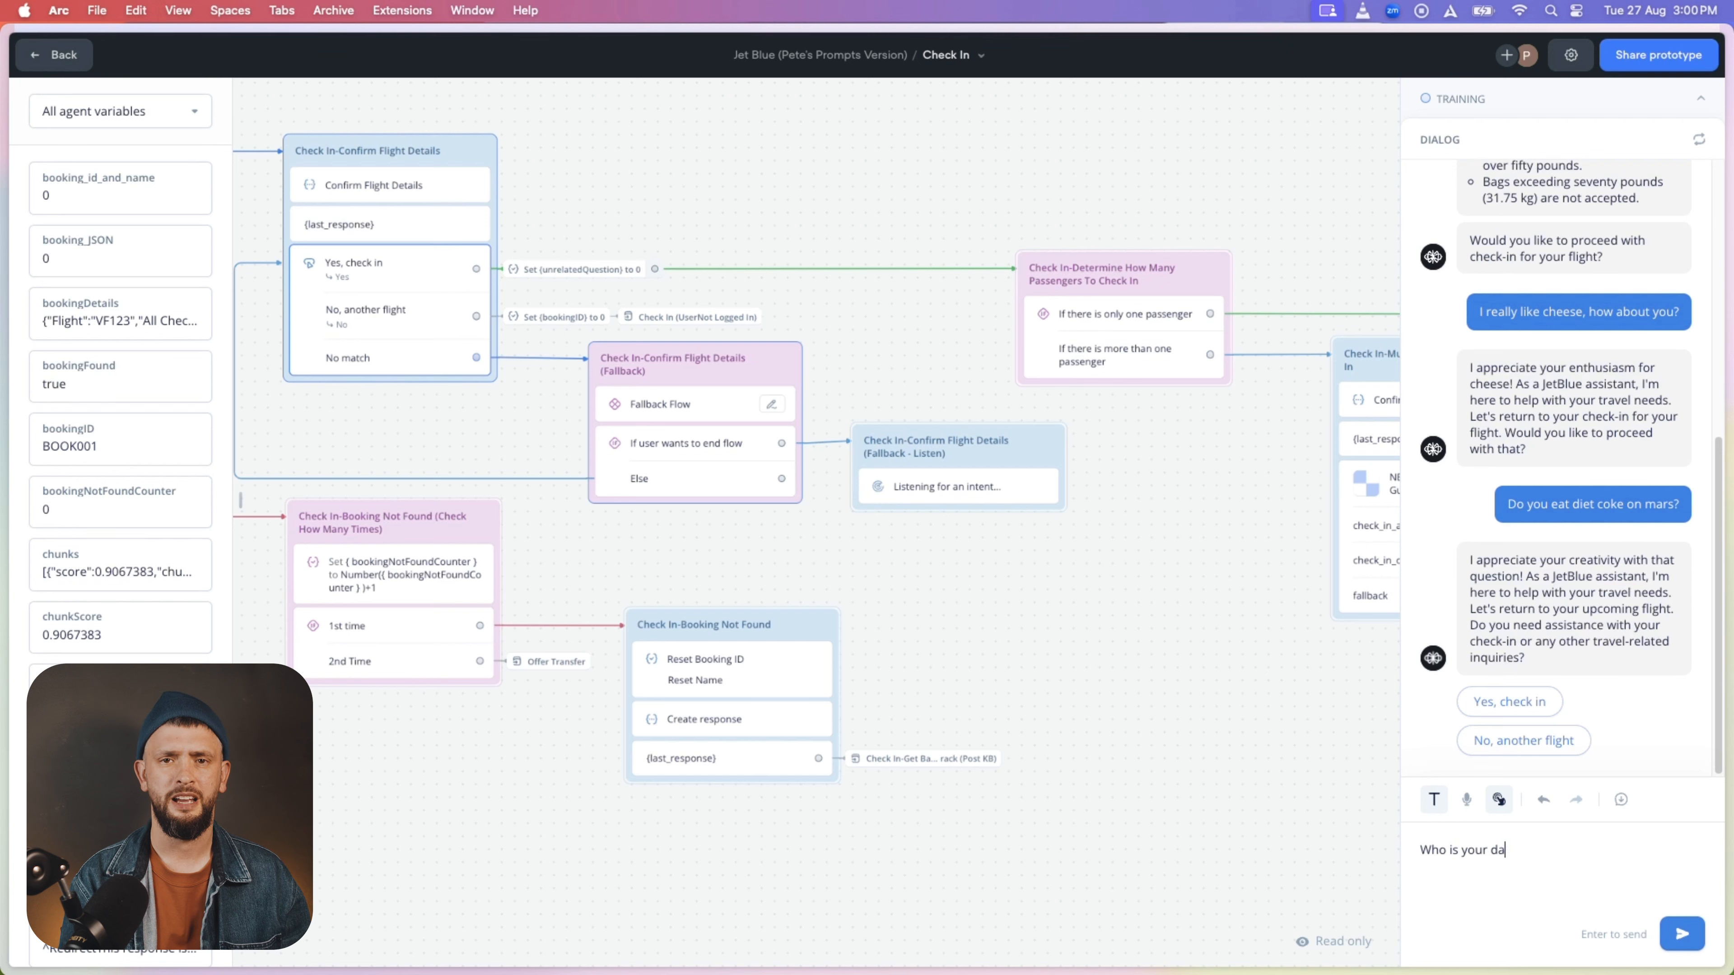
pyautogui.press('BackSpace')
pyautogui.write('dy and what does he do?')
pyautogui.press('Return')
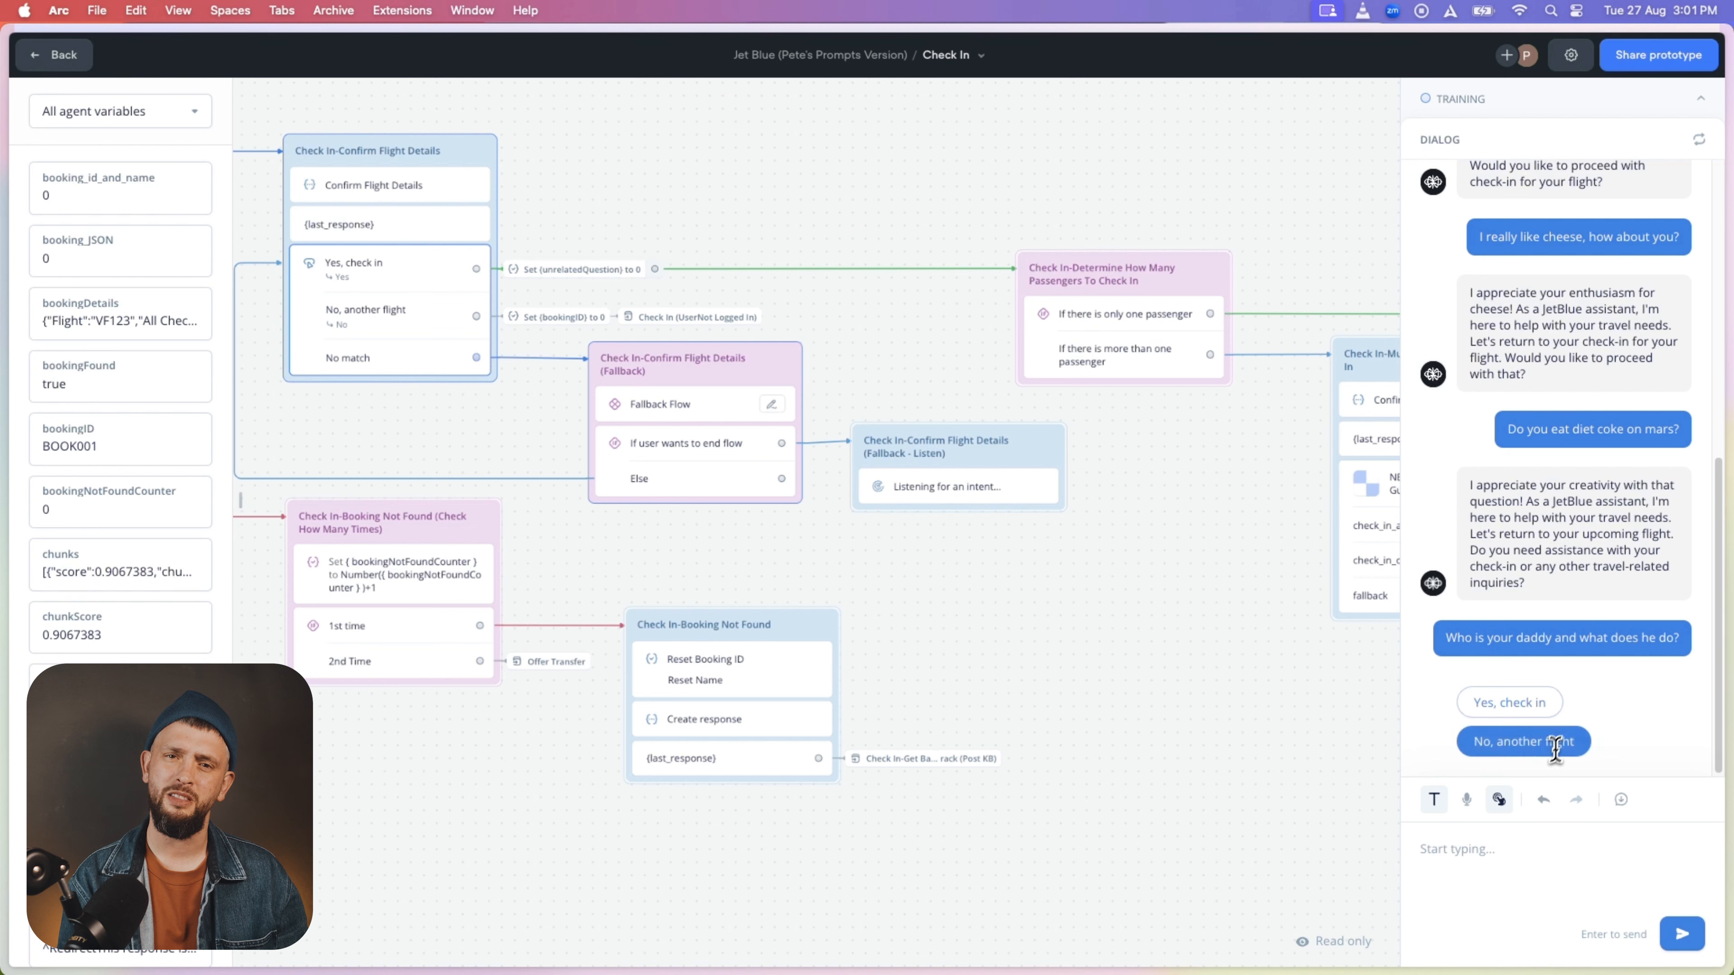
# Step: Exit the prototype test and open the Fallback Flow component from the Confirm Flight Details fallback block
pyautogui.moveTo(963, 605); pyautogui.dragTo(1152, 658)
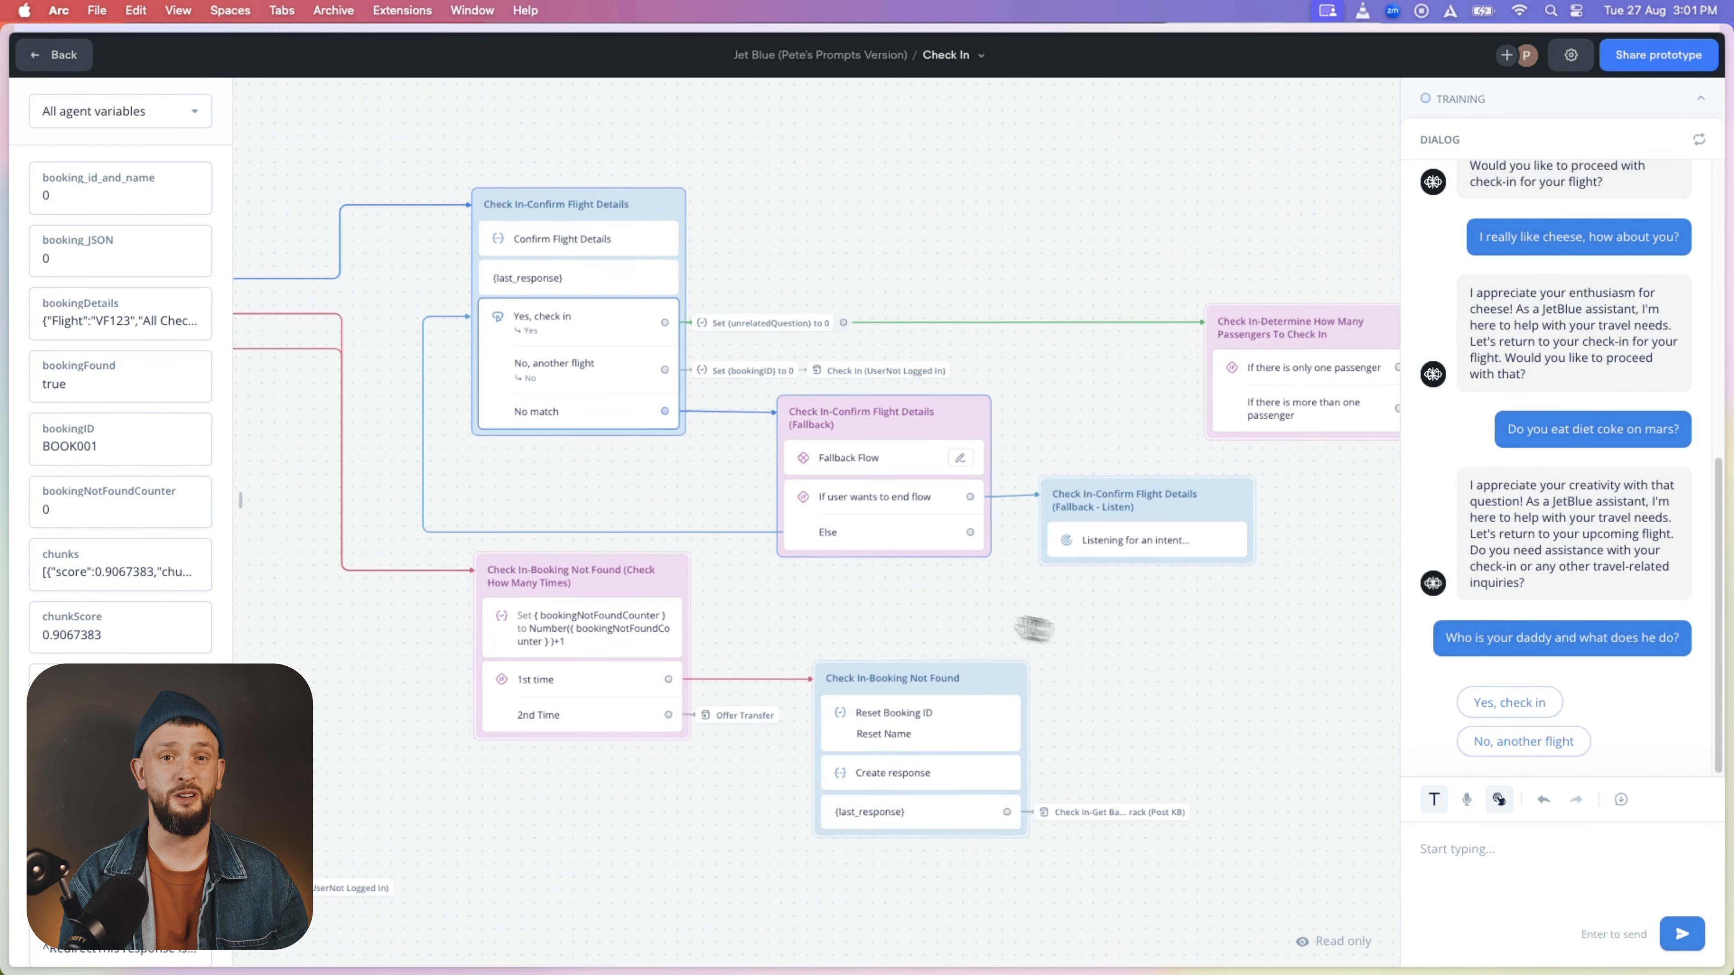
pyautogui.press('Escape')
pyautogui.click(961, 458)
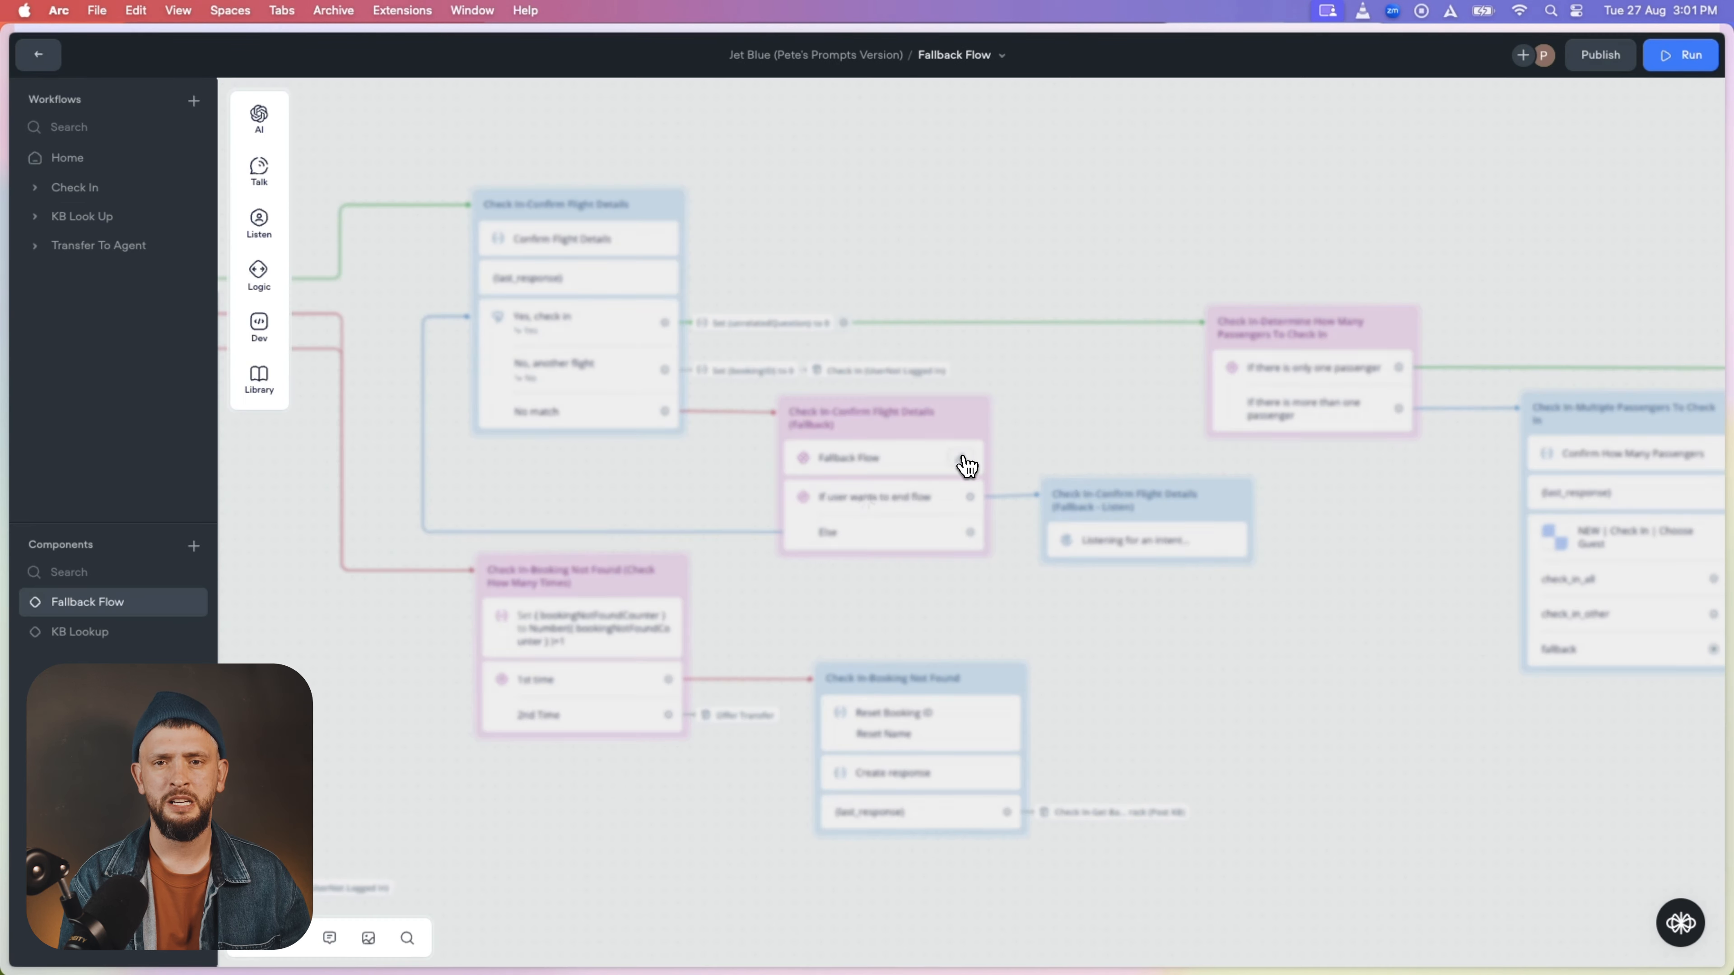
# Step: Direct the Counter block's Else path to the End Flow block in the Fallback Flow component
pyautogui.moveTo(1258, 516); pyautogui.dragTo(1295, 544)
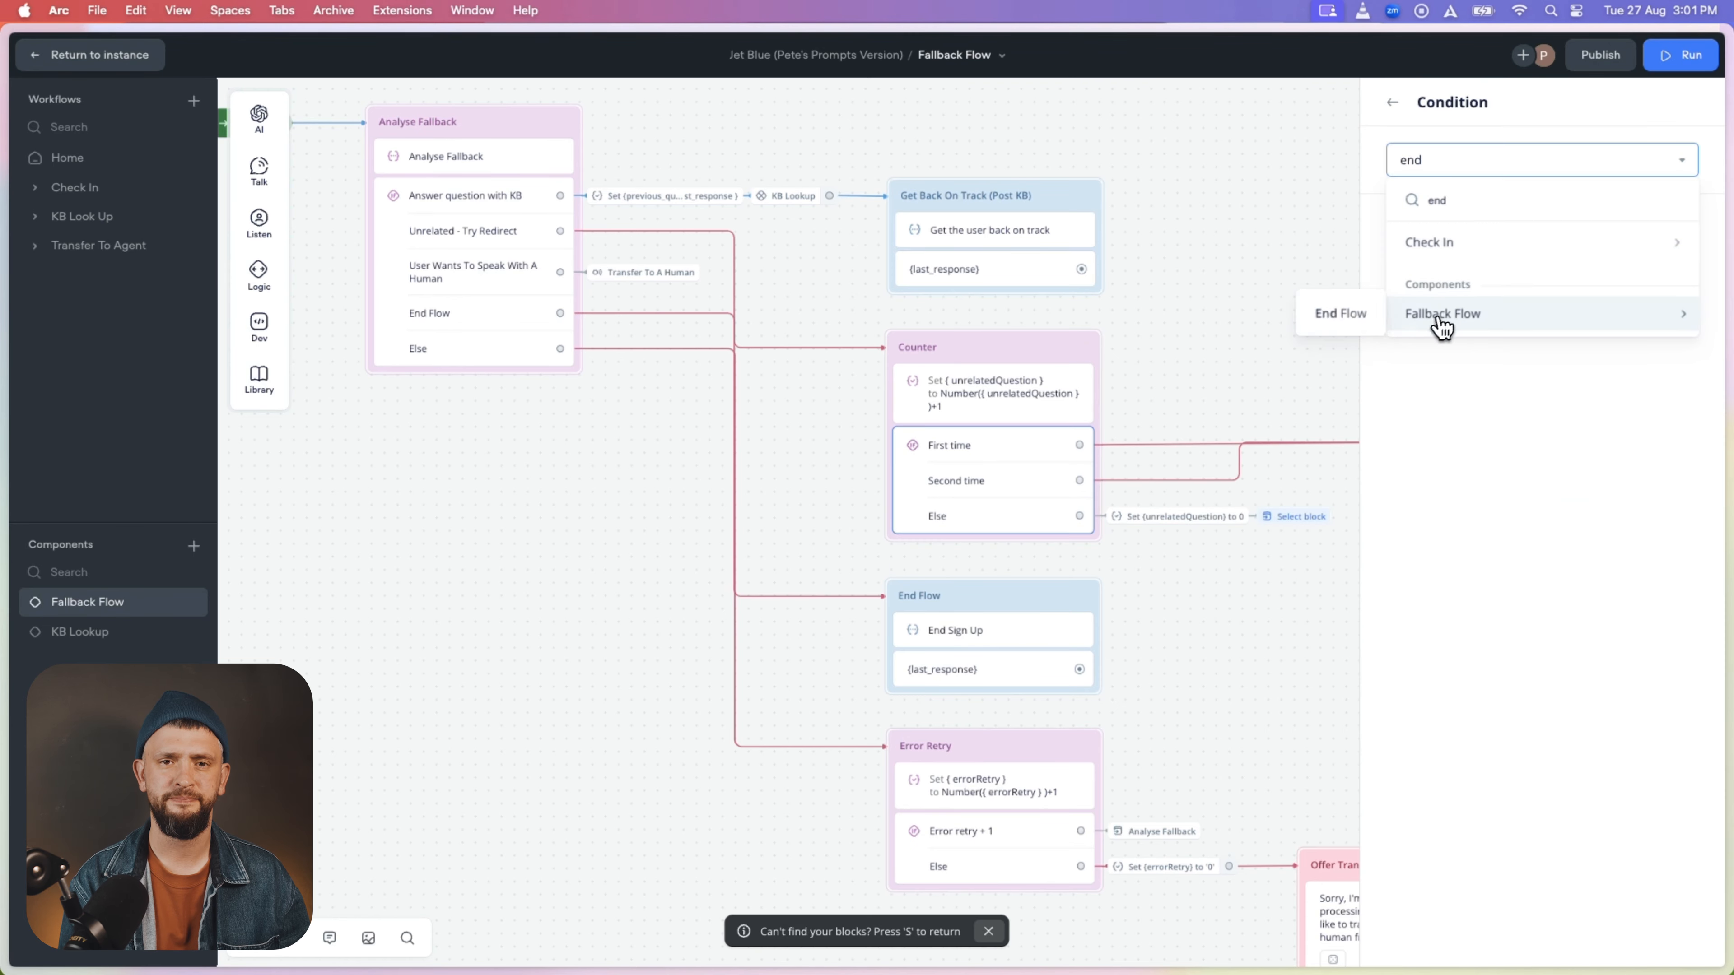
pyautogui.click(1340, 313)
pyautogui.click(1154, 573)
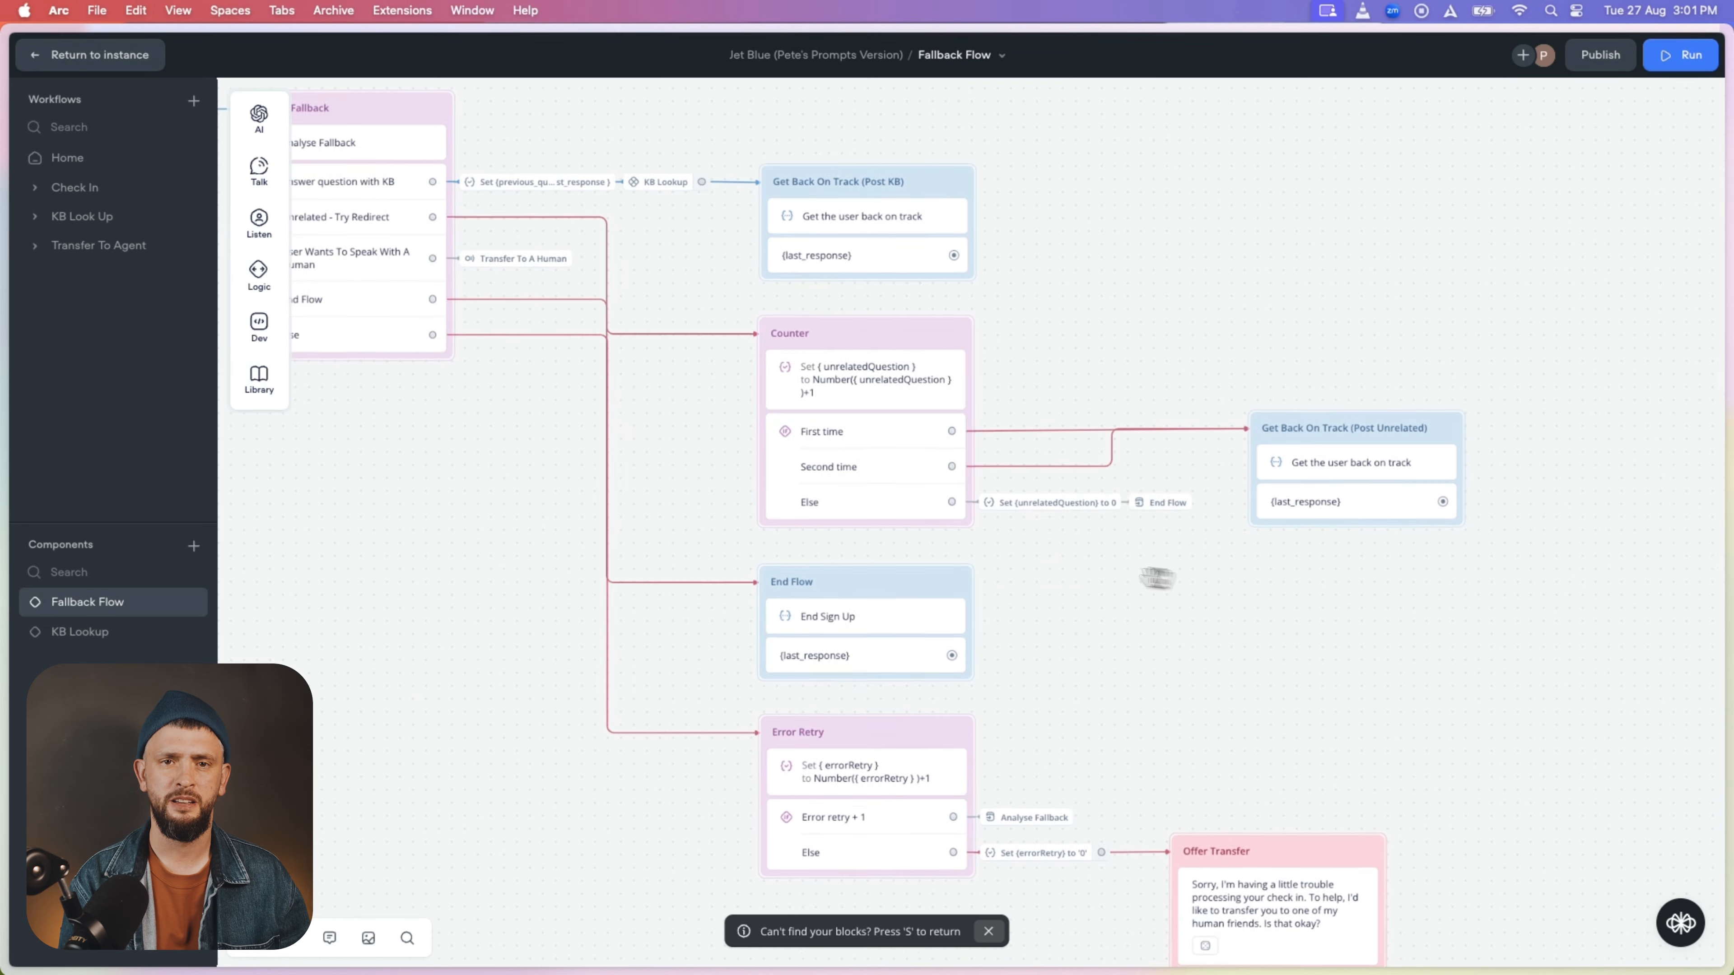